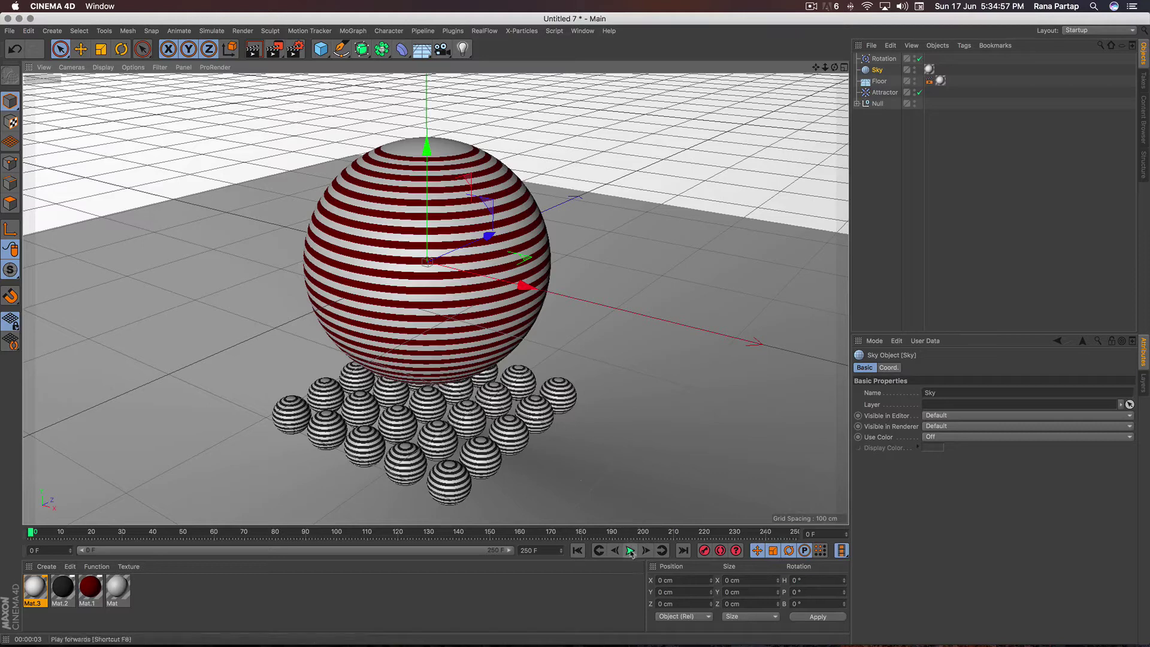
Preview the finished striped-sphere animation, then render the viewport
click(630, 550)
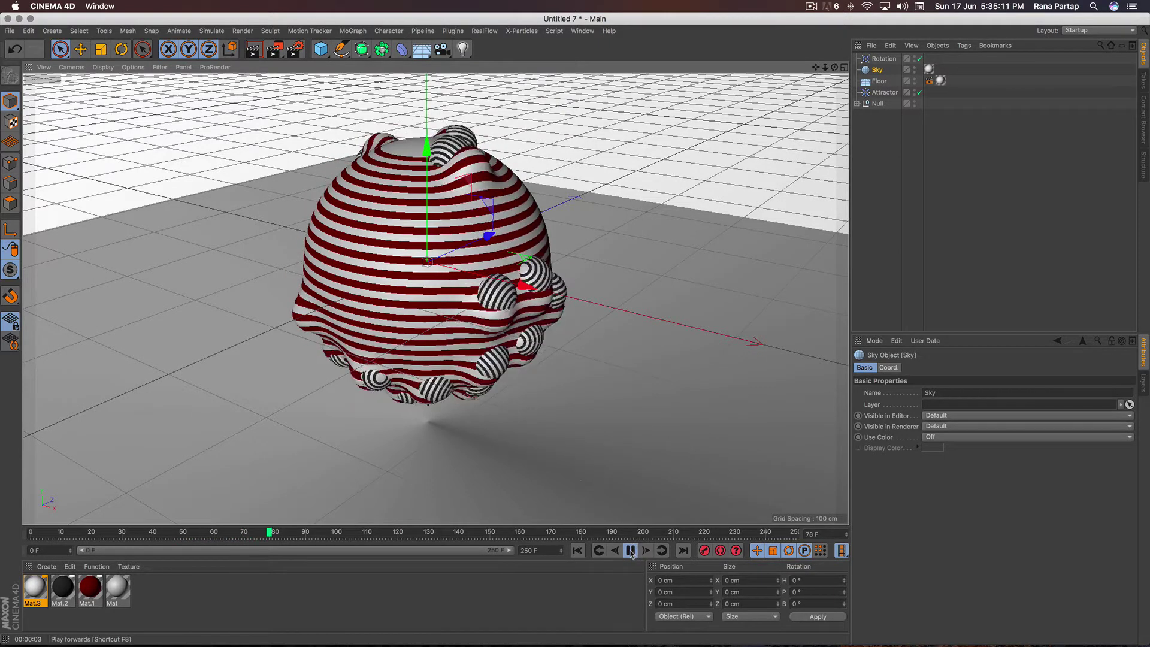
click(631, 551)
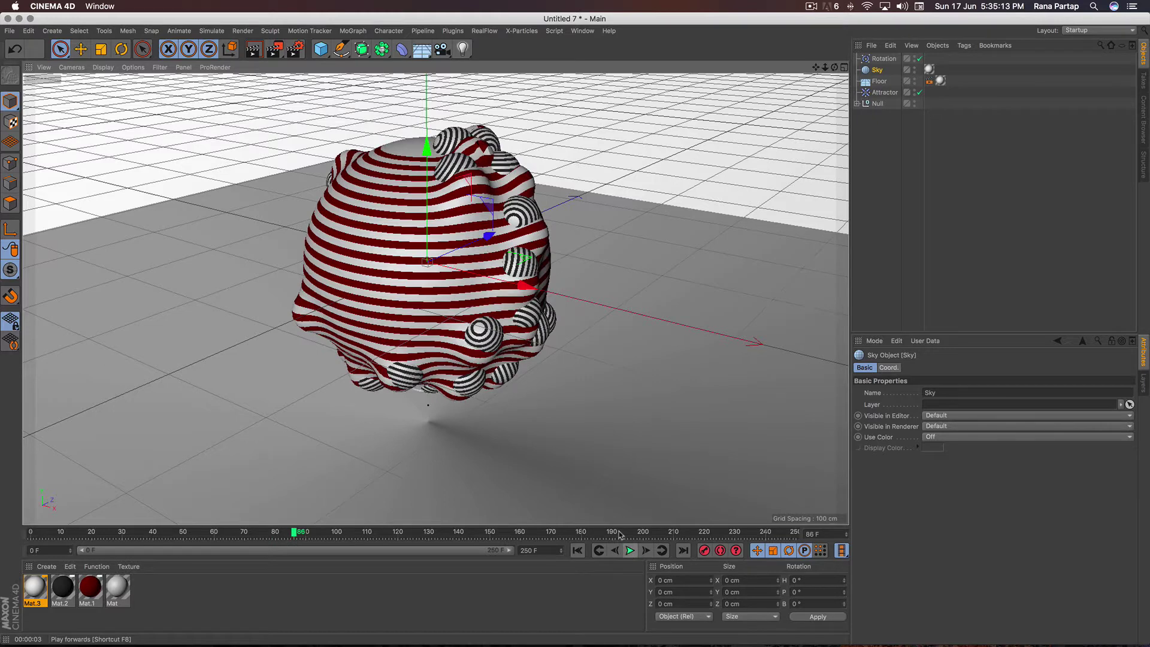
click(254, 51)
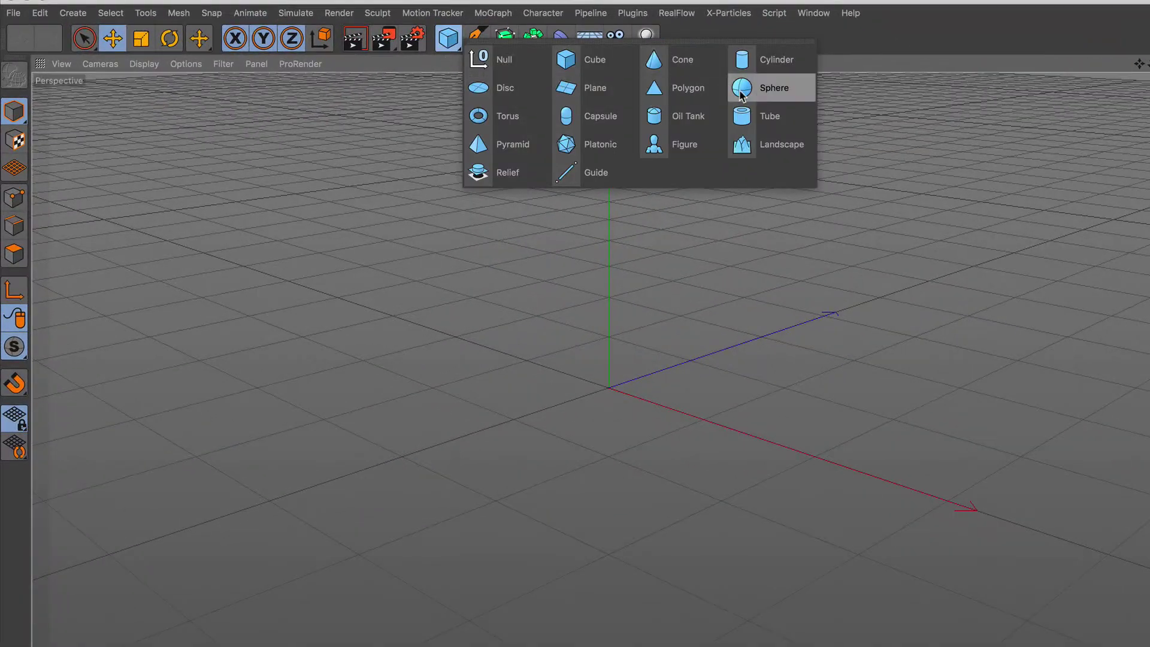
Add a sphere and display it with Gouraud Shading (Lines)
drag(422, 41, 739, 85)
alt+right_drag(613, 379, 621, 351)
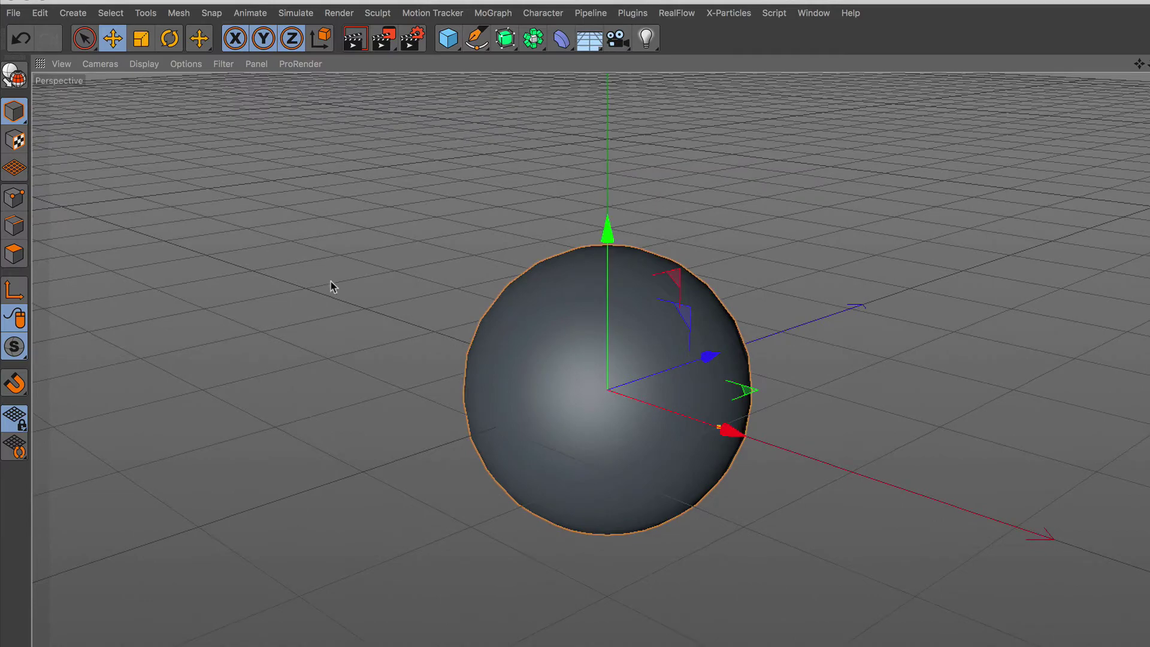
click(144, 63)
click(174, 103)
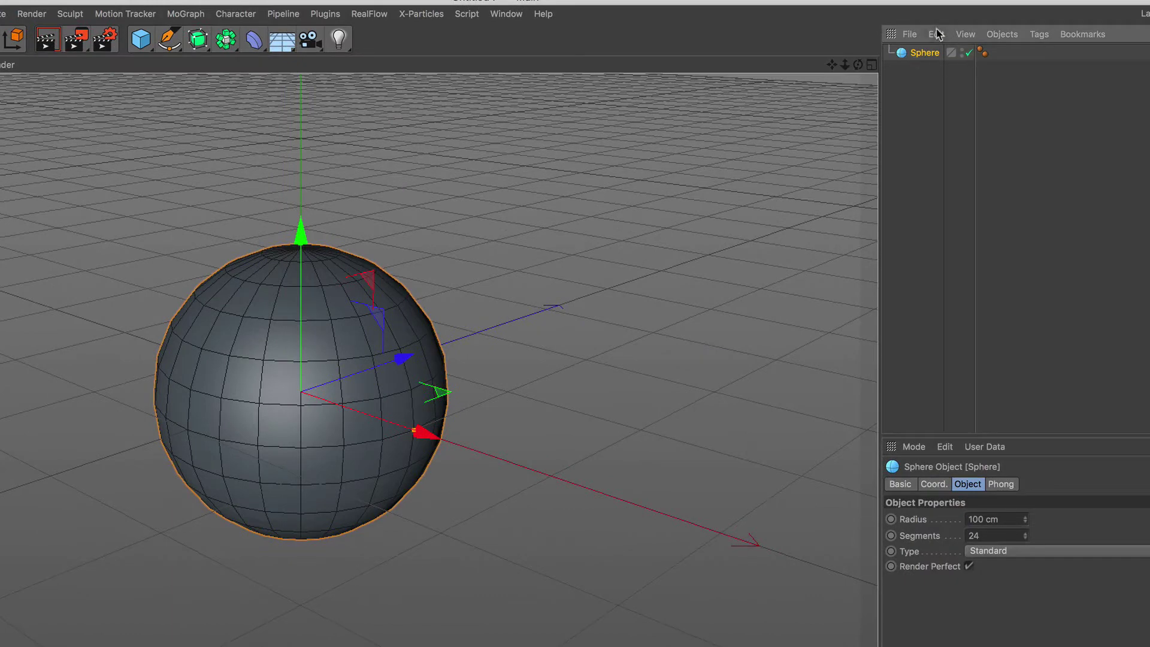
Copy and paste the sphere to create a duplicate, Sphere.1
click(938, 34)
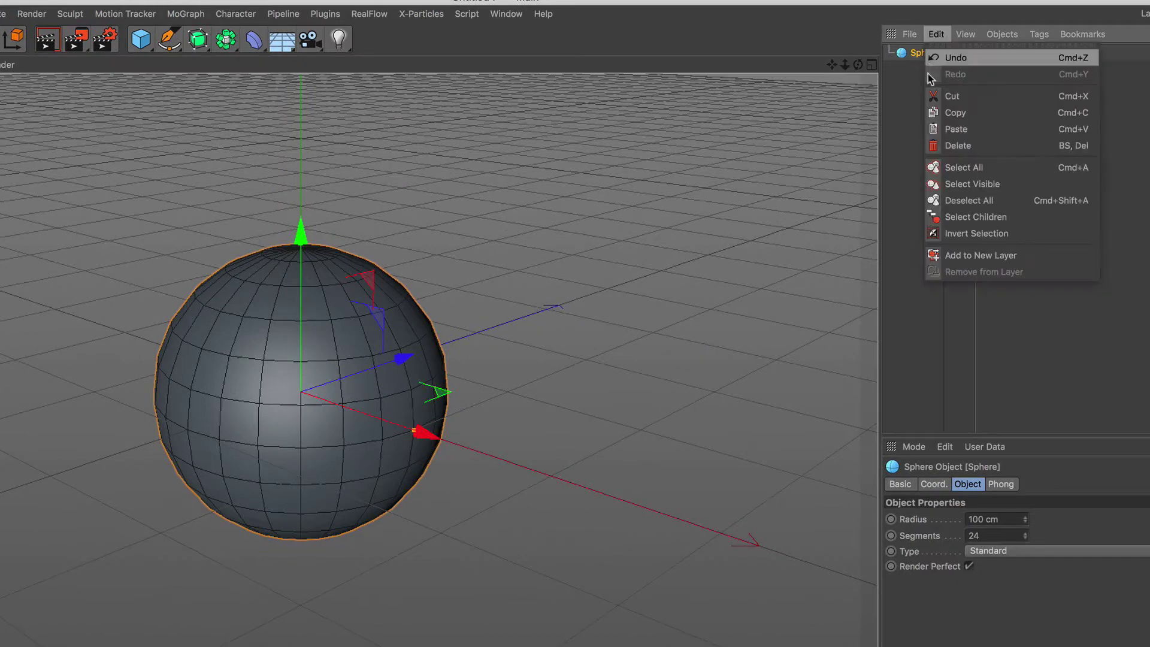
click(978, 112)
click(939, 36)
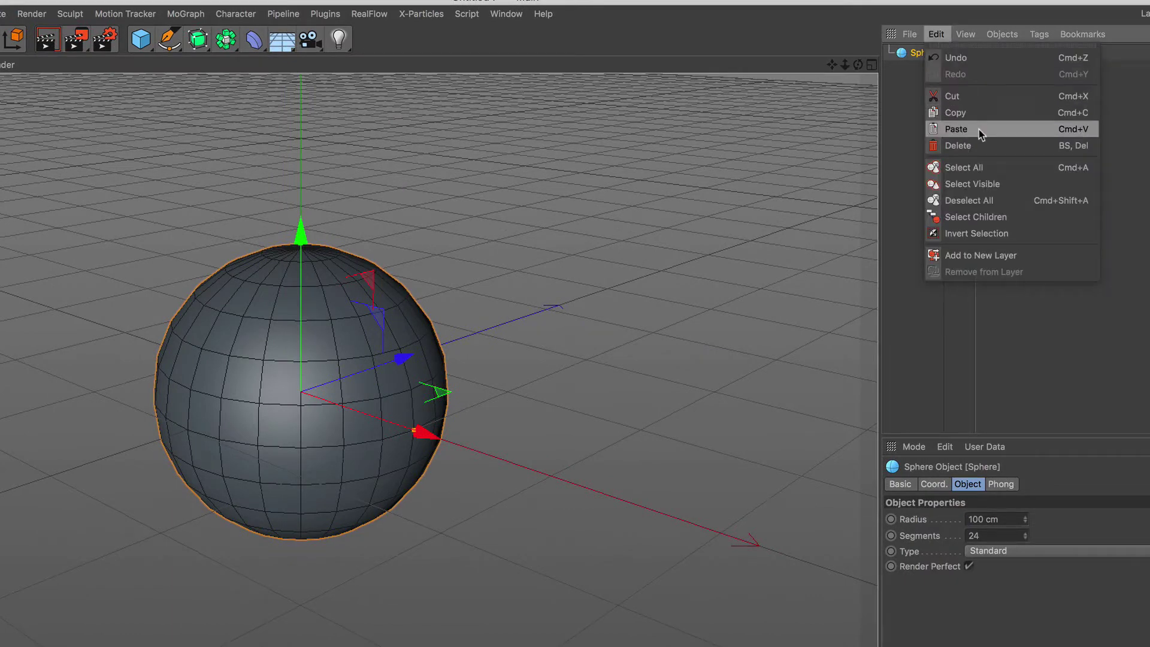
click(979, 129)
Give Sphere.1 50 segments and a 20 cm radius, and move it off-centre
click(973, 535)
text(50)
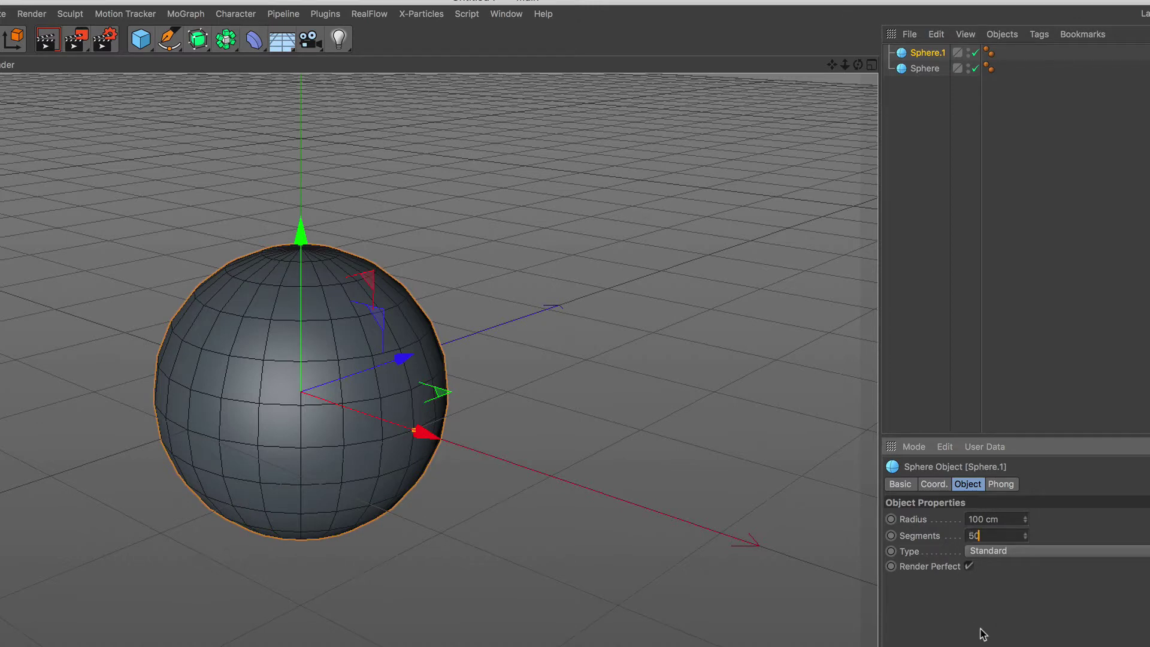
key(Return)
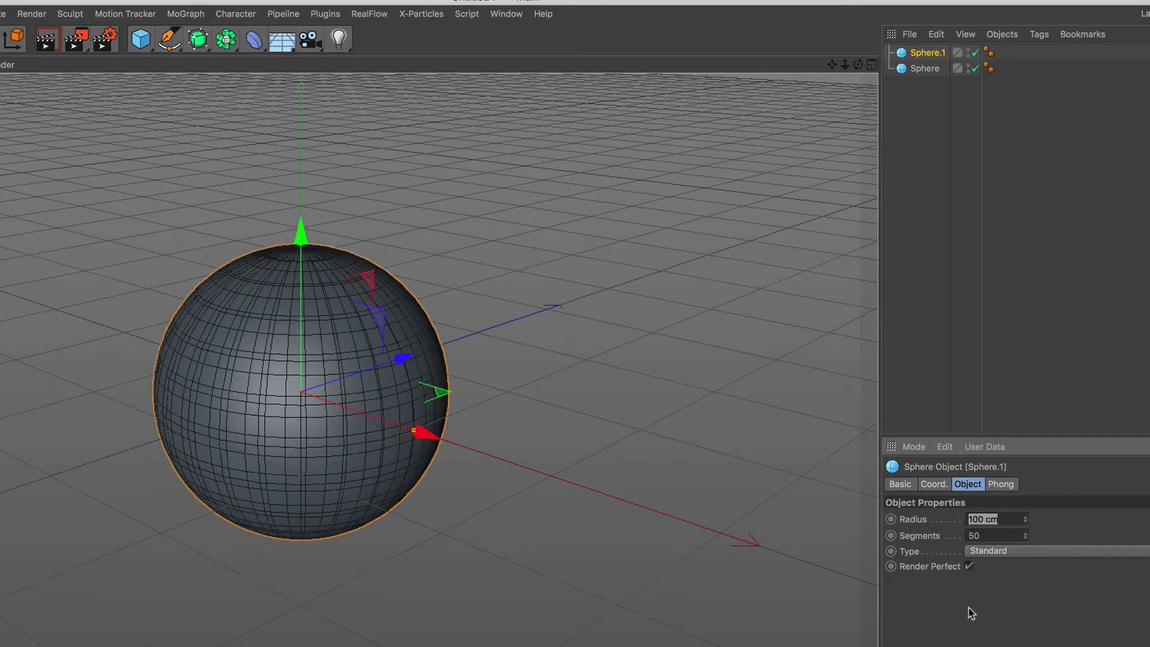
text(20)
key(Return)
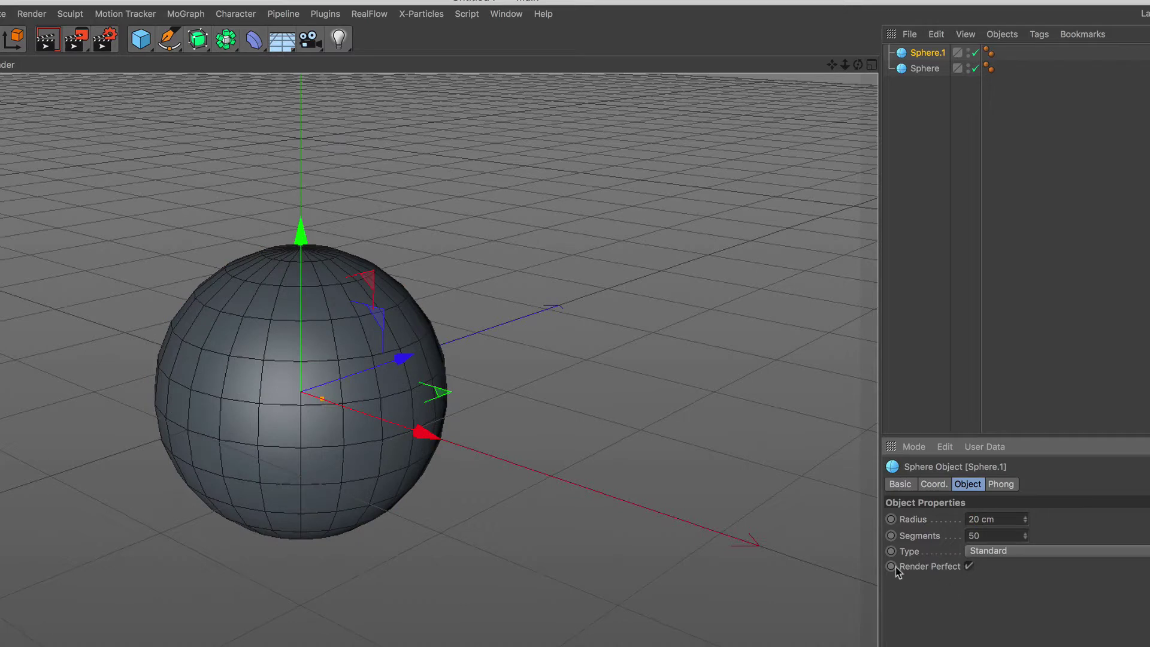
drag(403, 359, 252, 412)
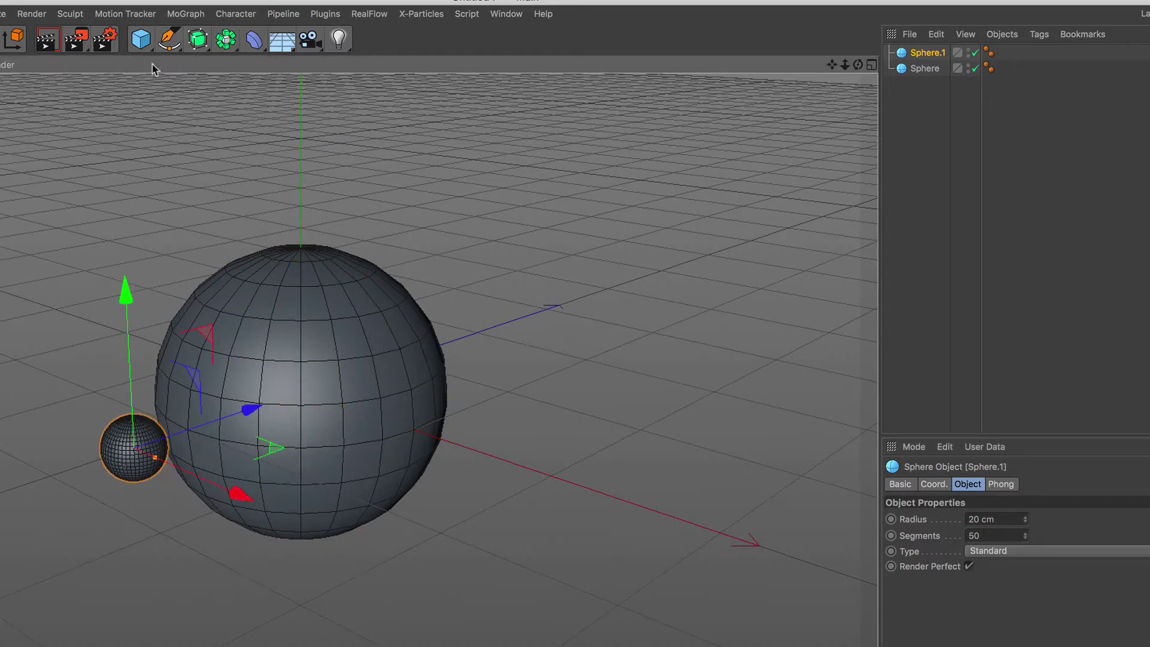
click(186, 13)
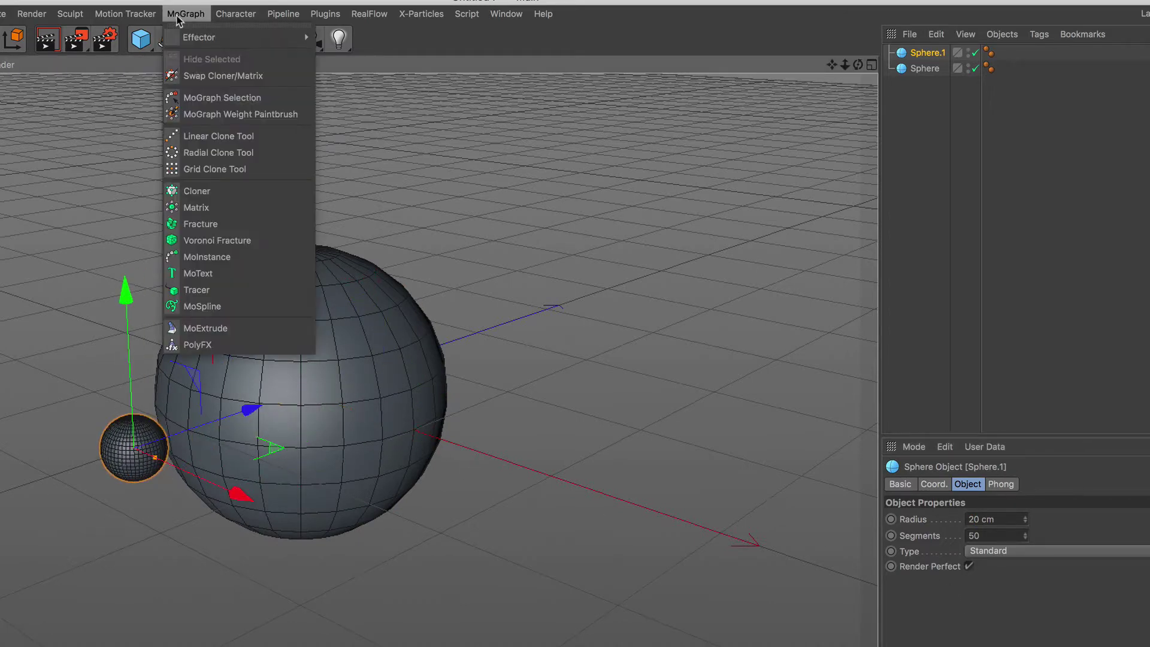
Put Sphere.1 under a Cloner in Grid Array mode, count 5×1×5, lowered beneath the big sphere
click(246, 191)
drag(905, 72, 923, 57)
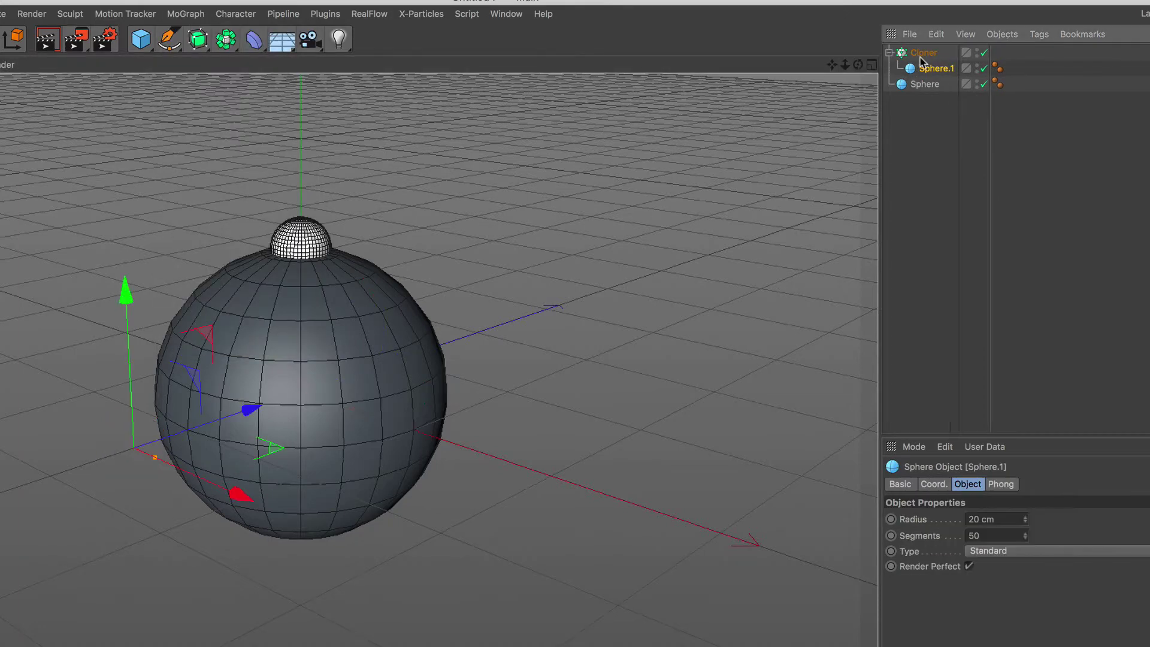
click(905, 55)
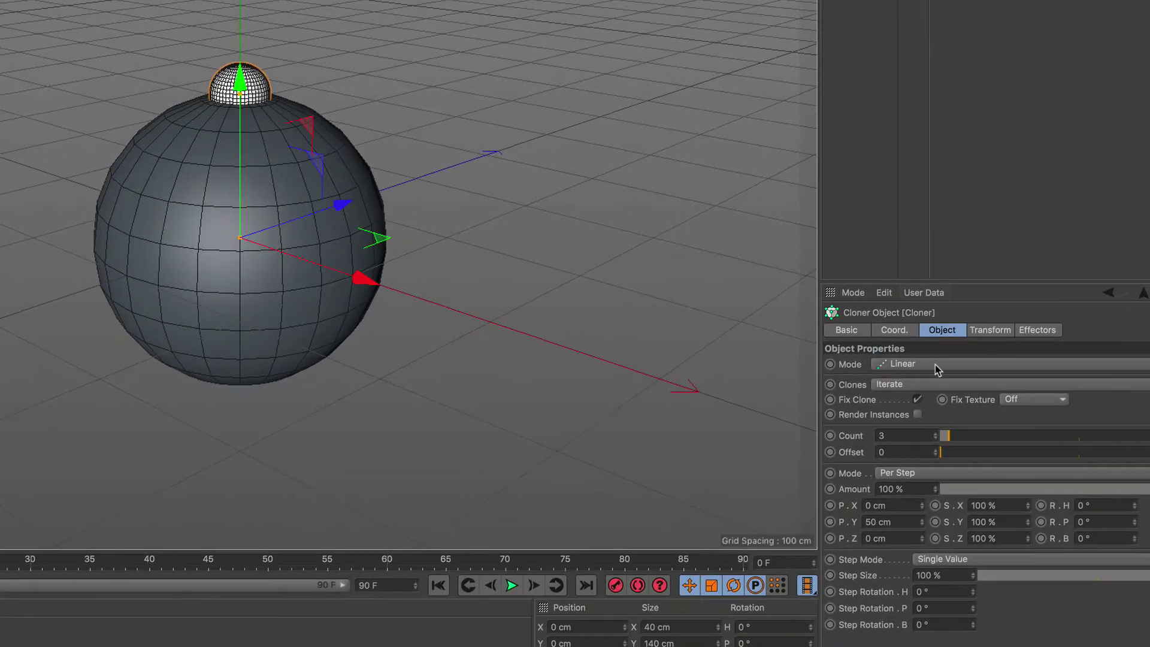
click(937, 364)
click(928, 429)
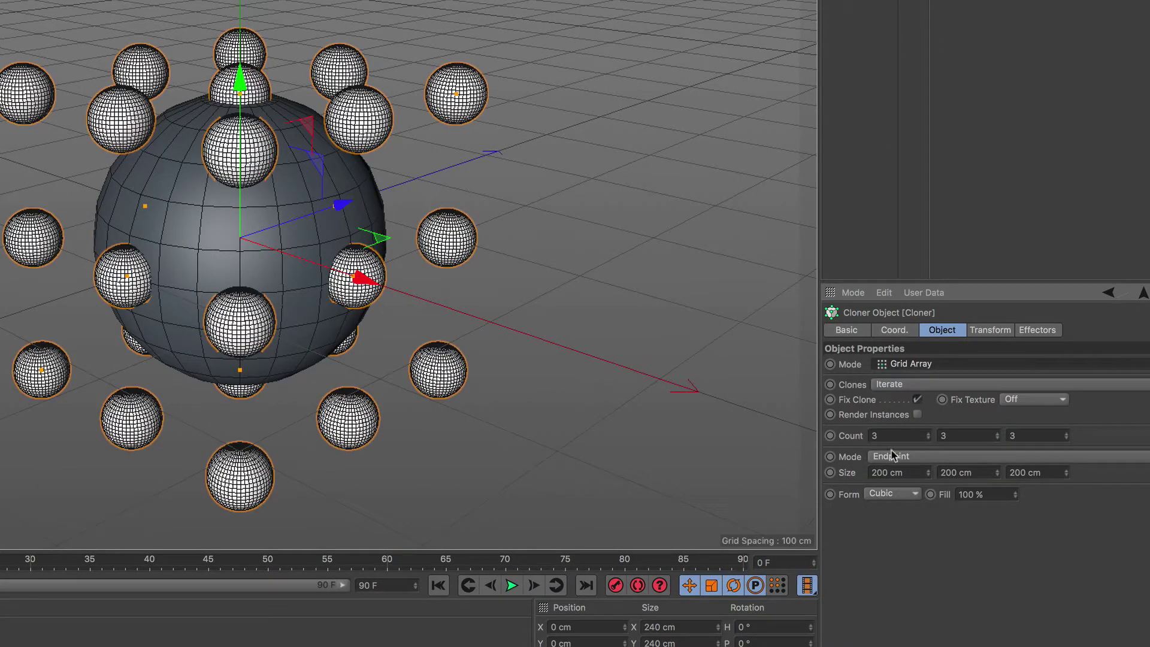
click(885, 434)
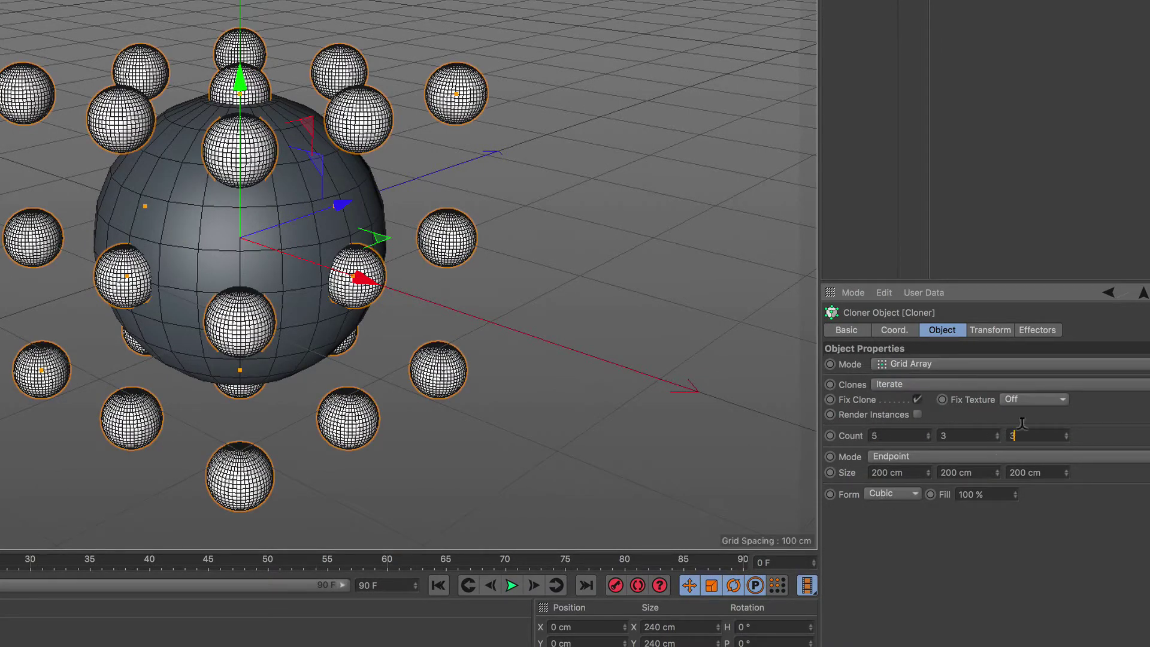
text(5)
key(Return)
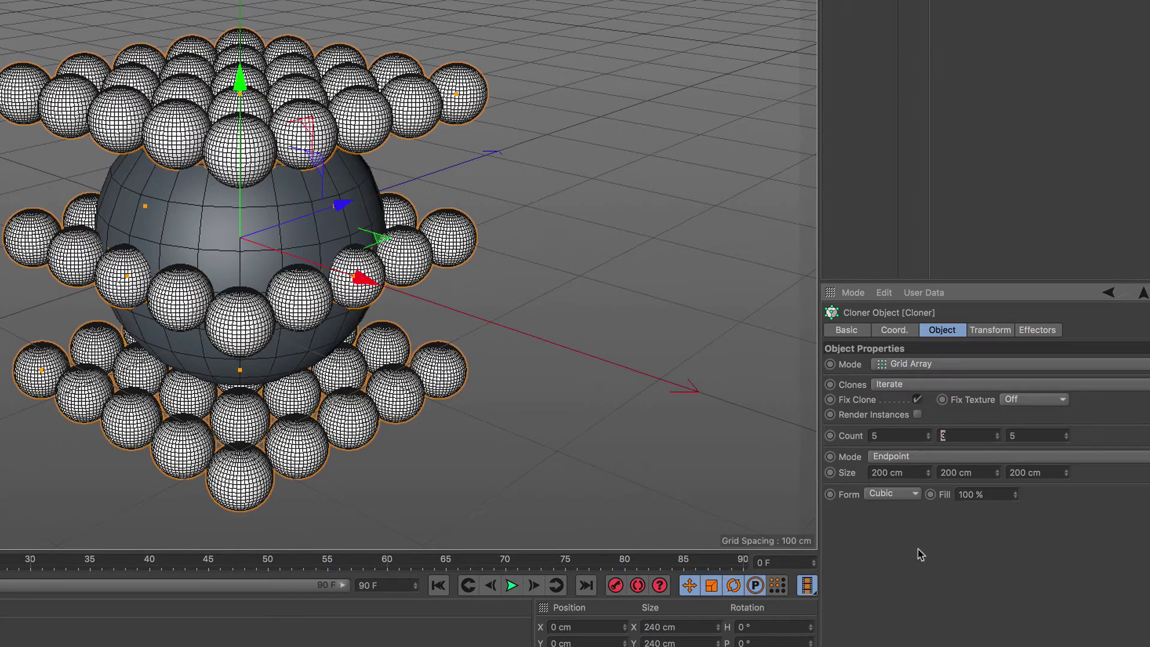
text(1)
key(Return)
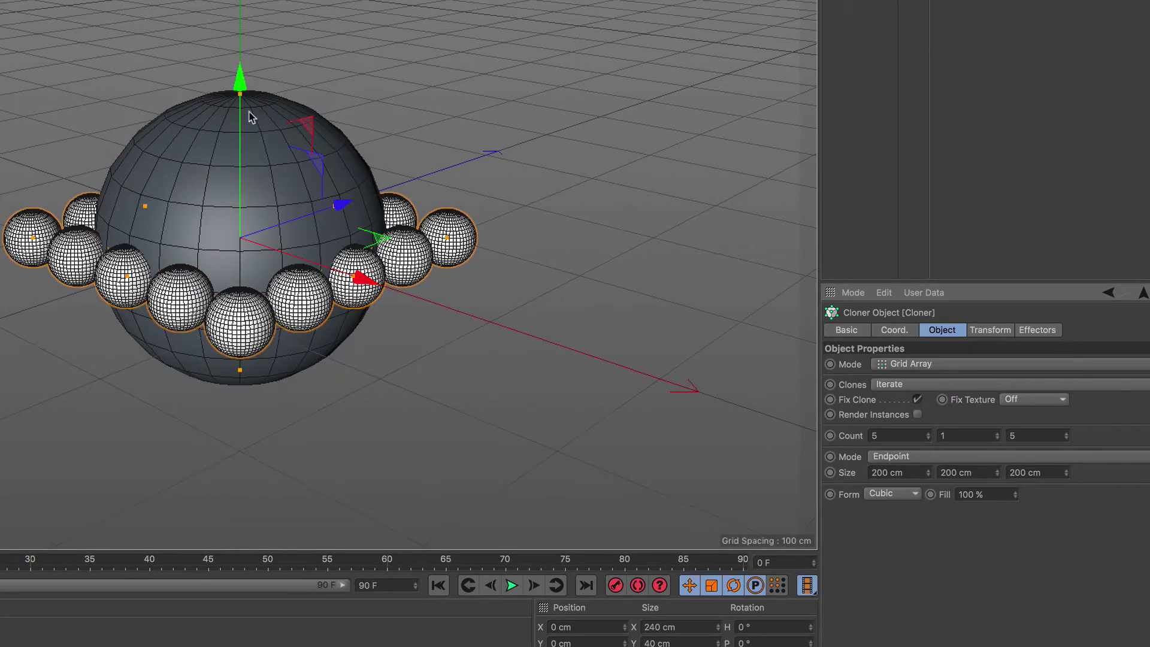
mouse_move(238, 91)
mouse_down()
mouse_move(232, 274)
mouse_move(267, 235)
mouse_move(263, 258)
mouse_move(282, 185)
mouse_move(270, 190)
mouse_move(278, 254)
mouse_up()
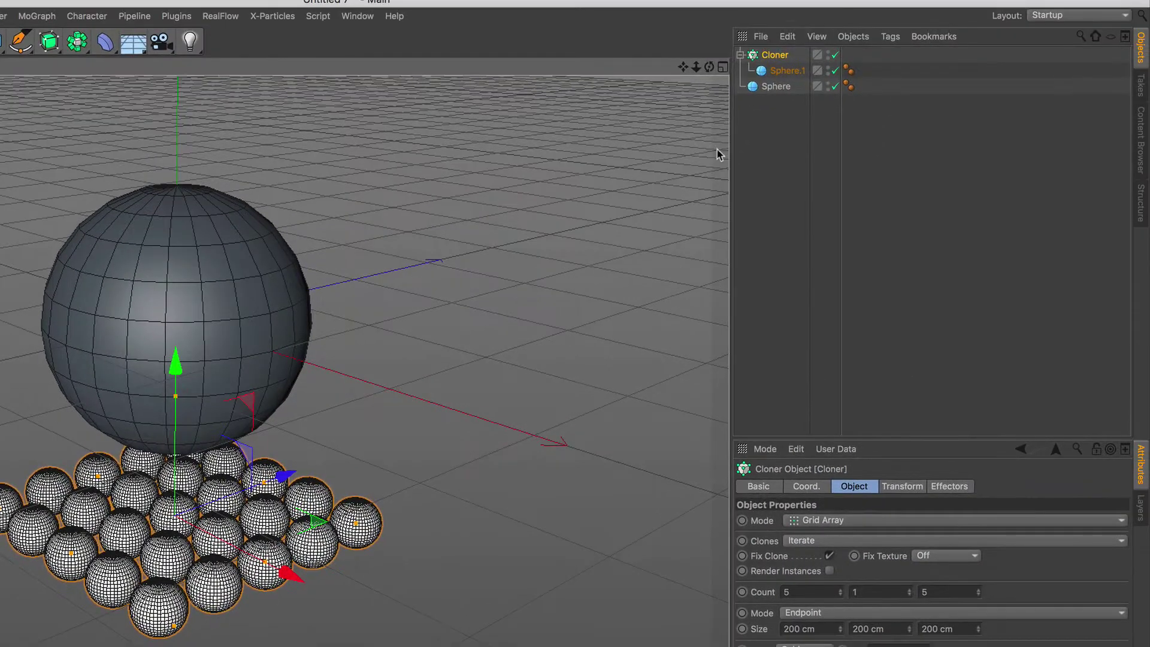
Tag the big sphere as a Collider Body and Sphere.1 as a Rigid Body
click(772, 86)
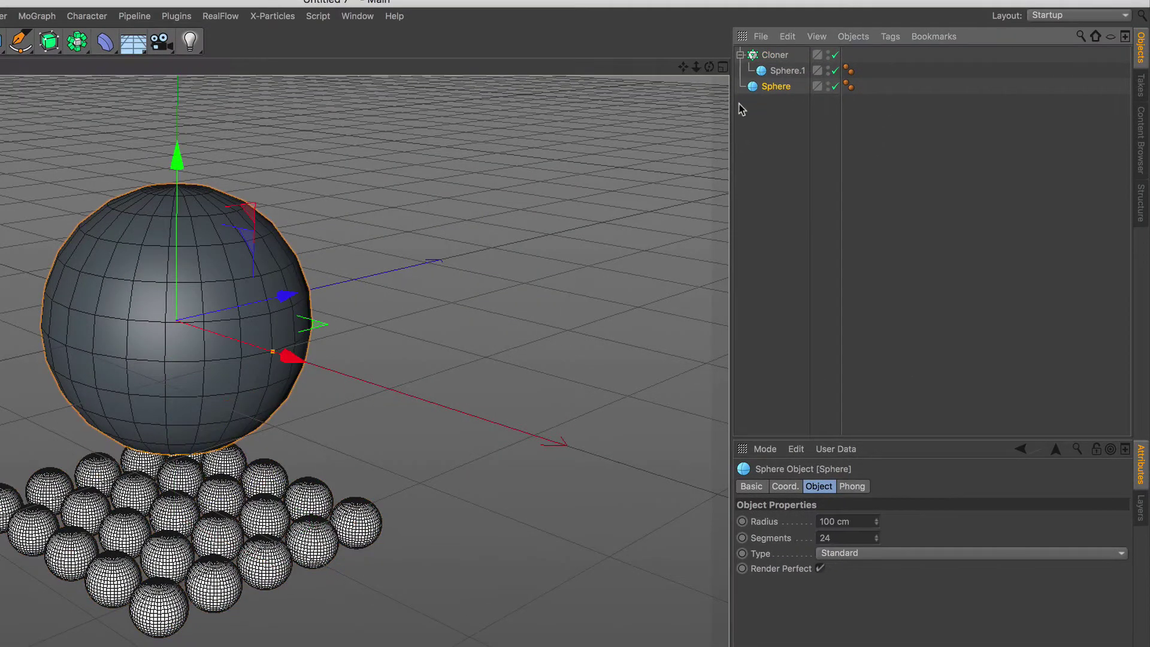
click(890, 38)
mouse_move(926, 192)
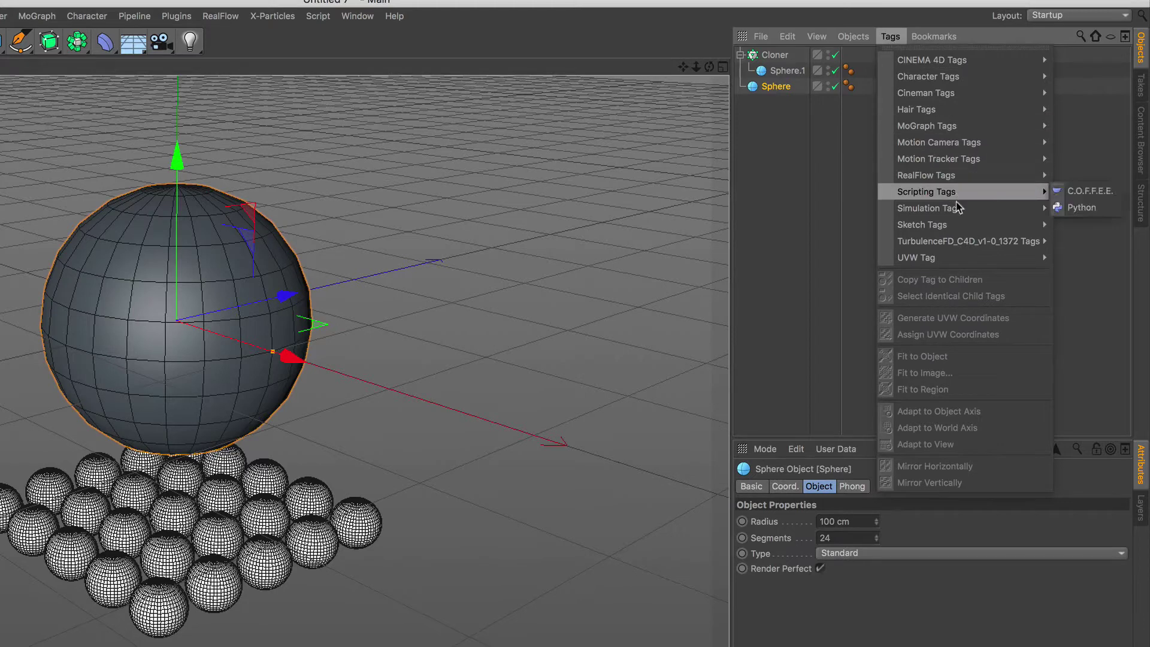
click(1100, 240)
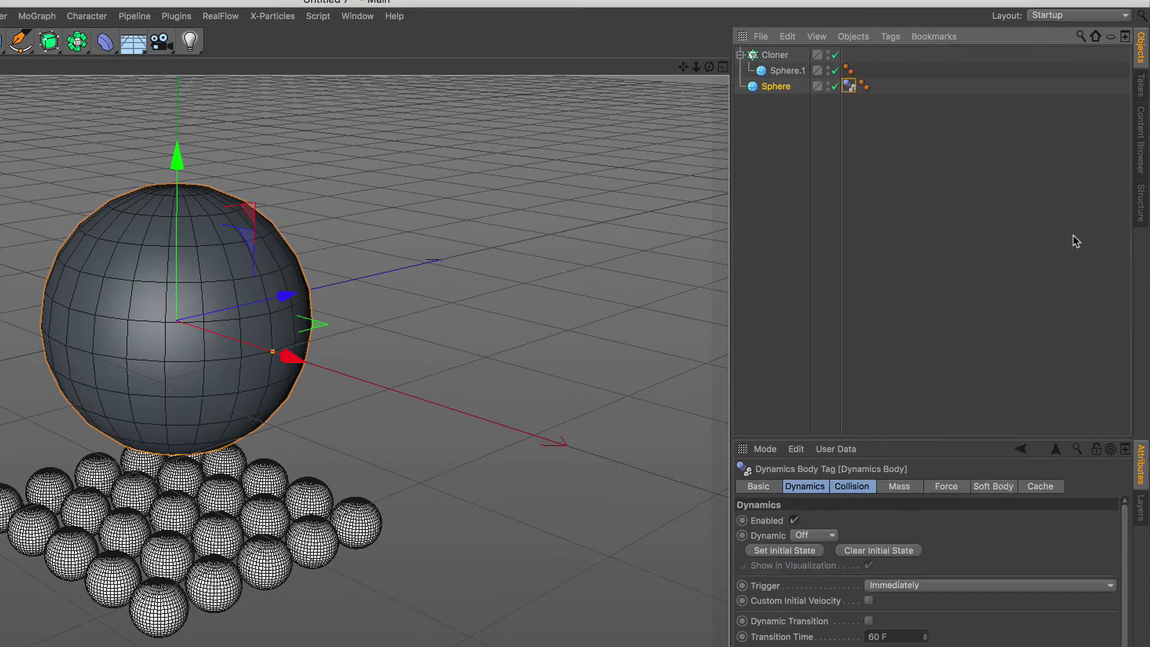
click(775, 55)
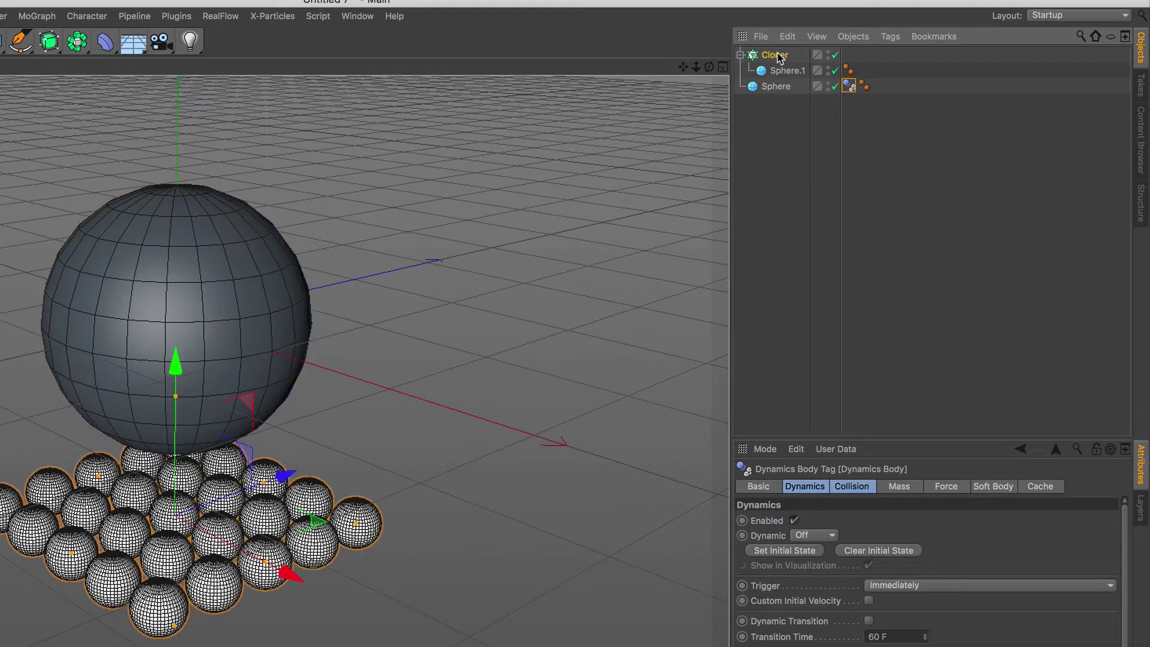
click(891, 37)
mouse_move(926, 192)
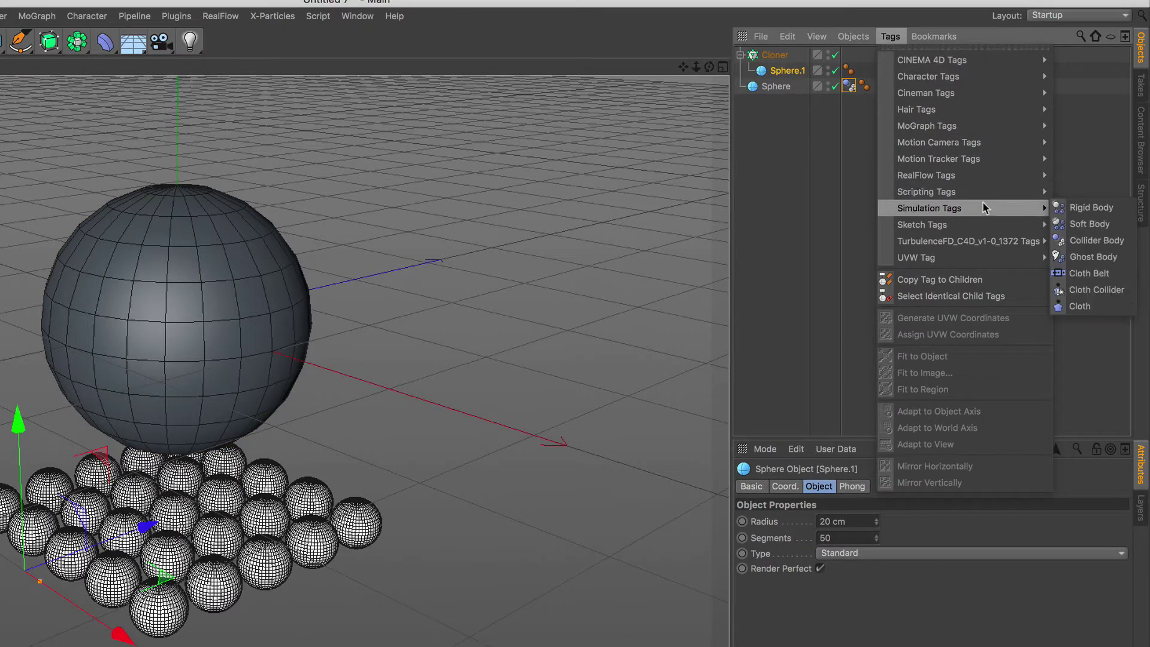
click(1102, 207)
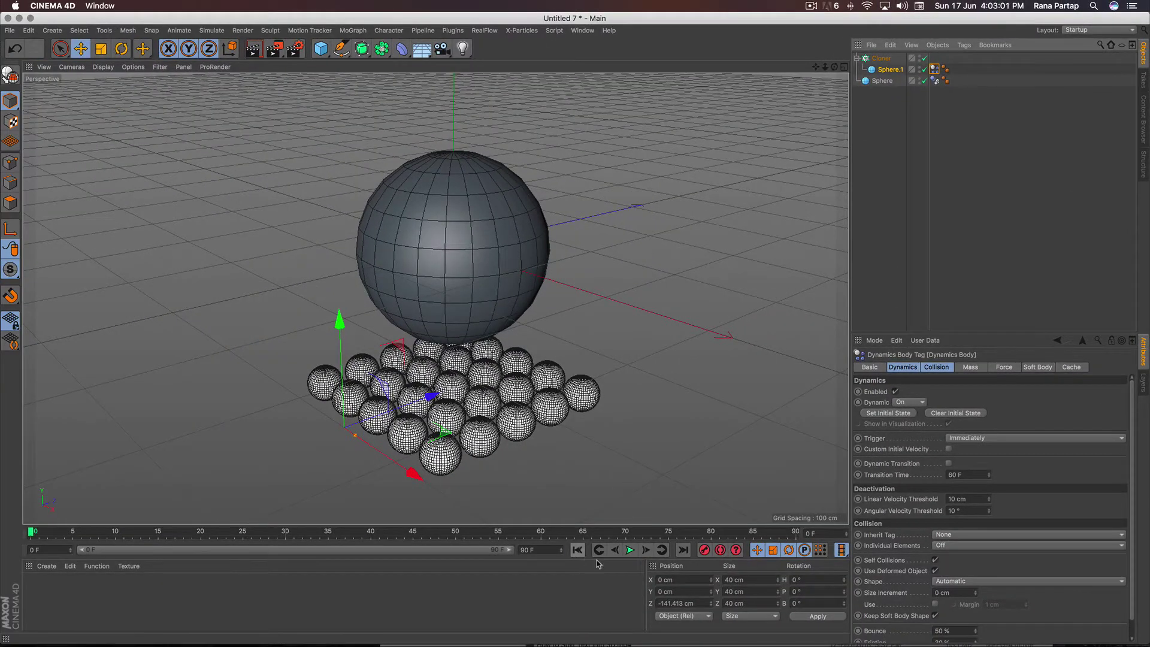
Play the simulation to check the clones fall, then rewind to frame 0 and select the Cloner
click(629, 550)
click(630, 550)
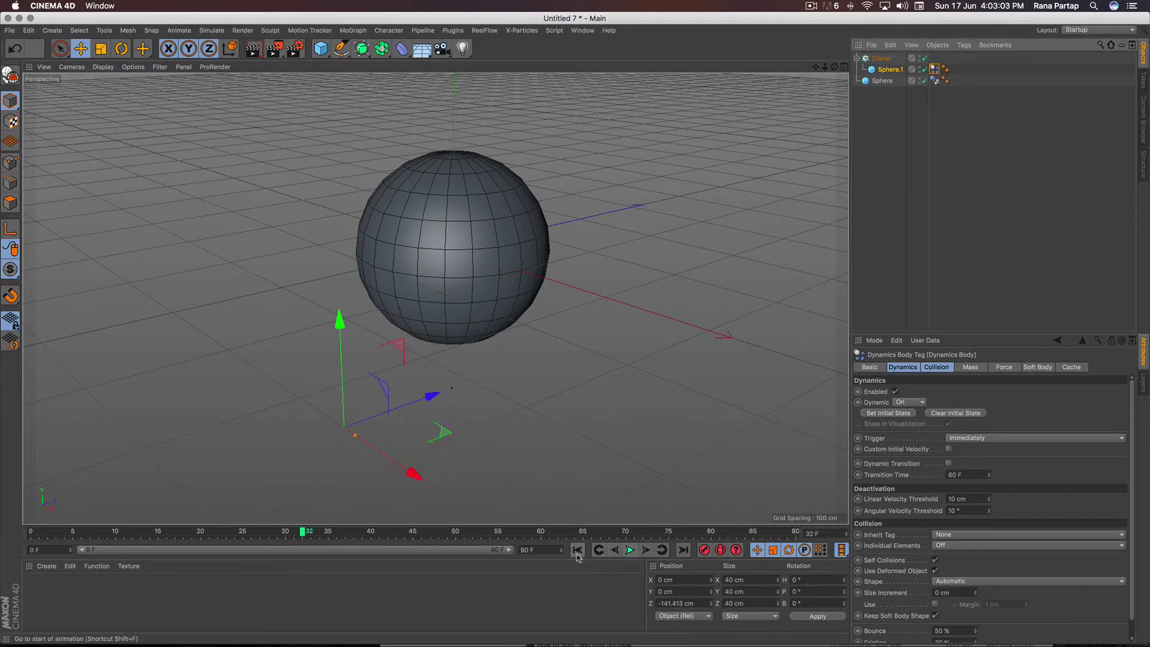
click(577, 558)
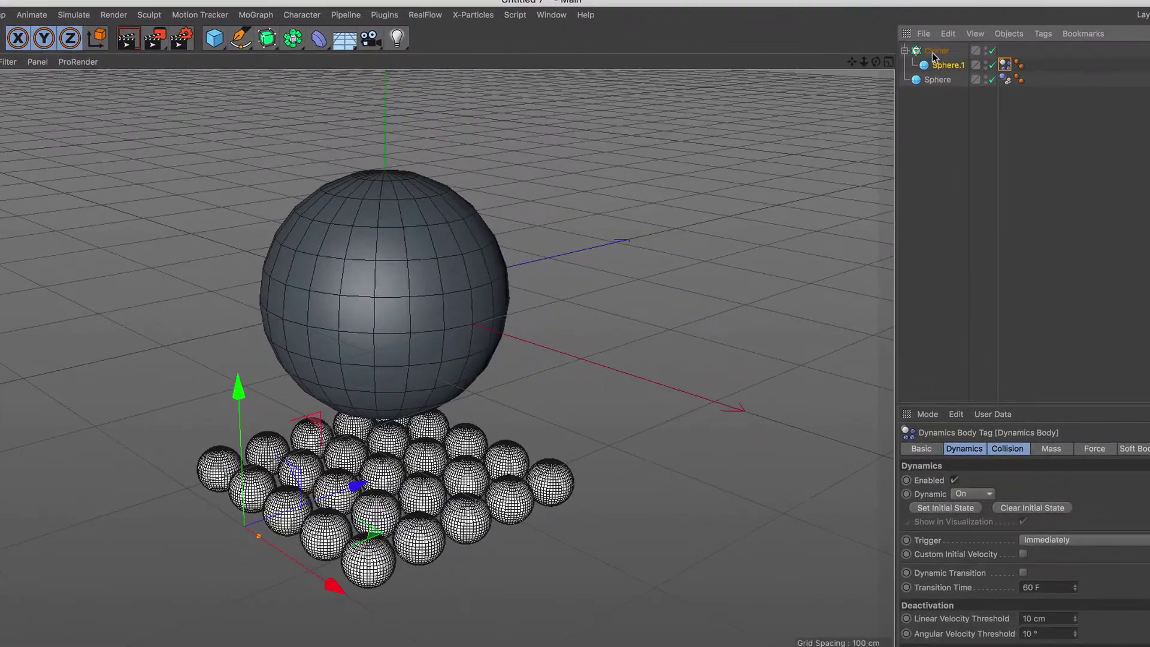
click(935, 51)
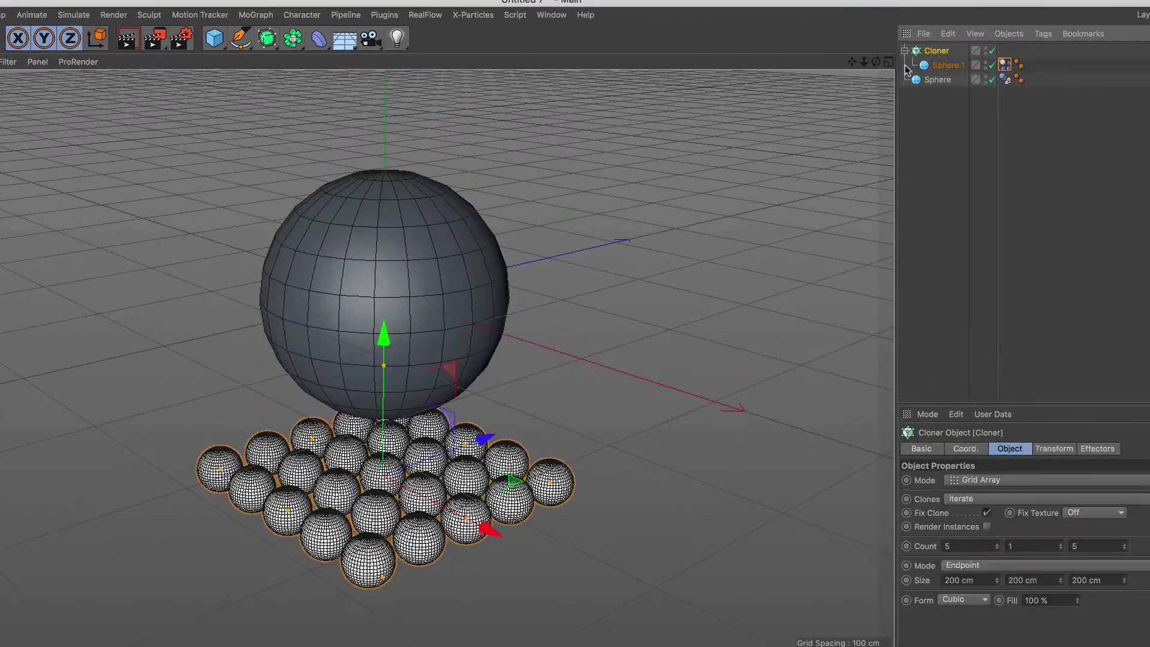
click(73, 13)
mouse_move(76, 72)
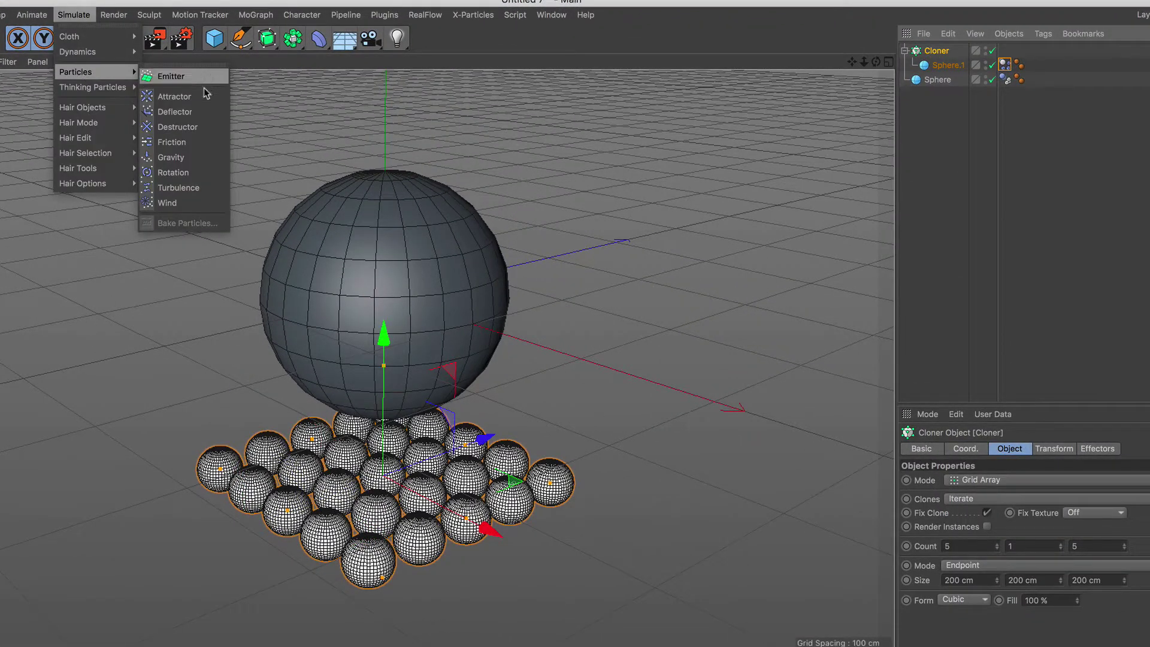
Add an Attractor force at strength 1200 and play to watch the clones fly inward
click(204, 98)
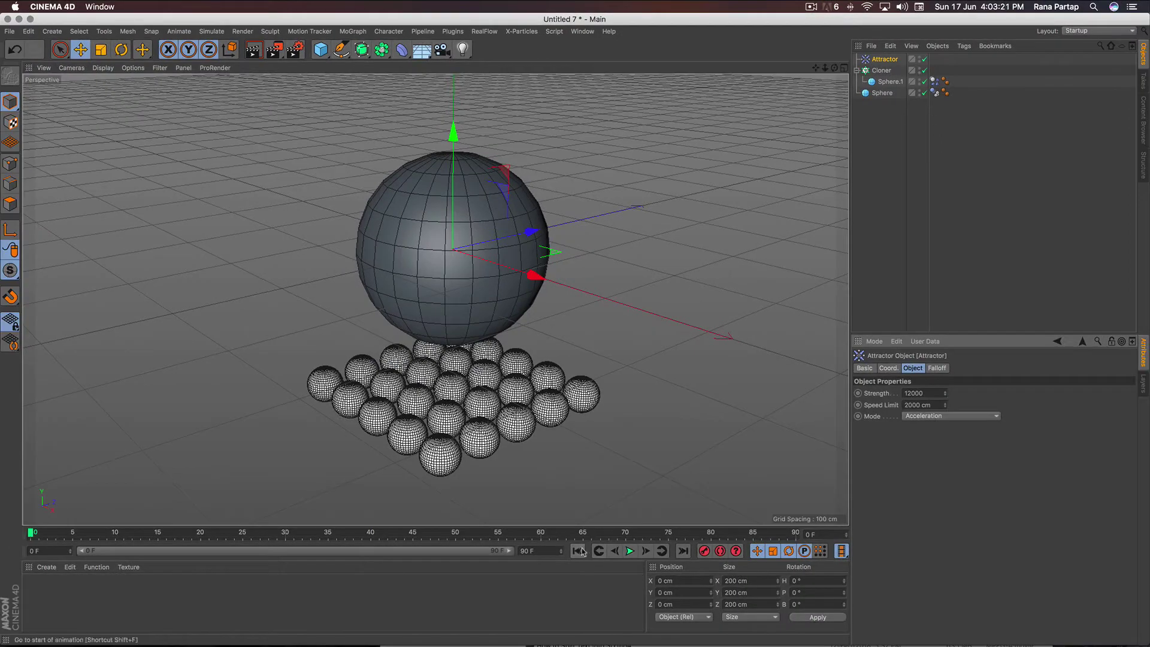
click(628, 552)
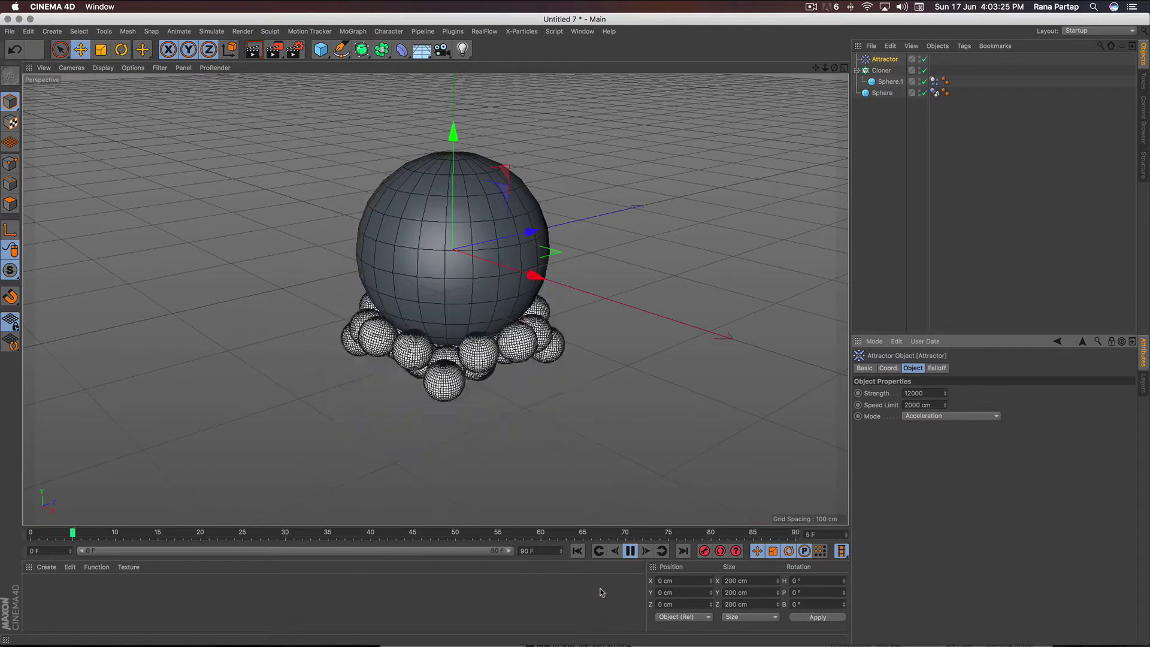
key(F8)
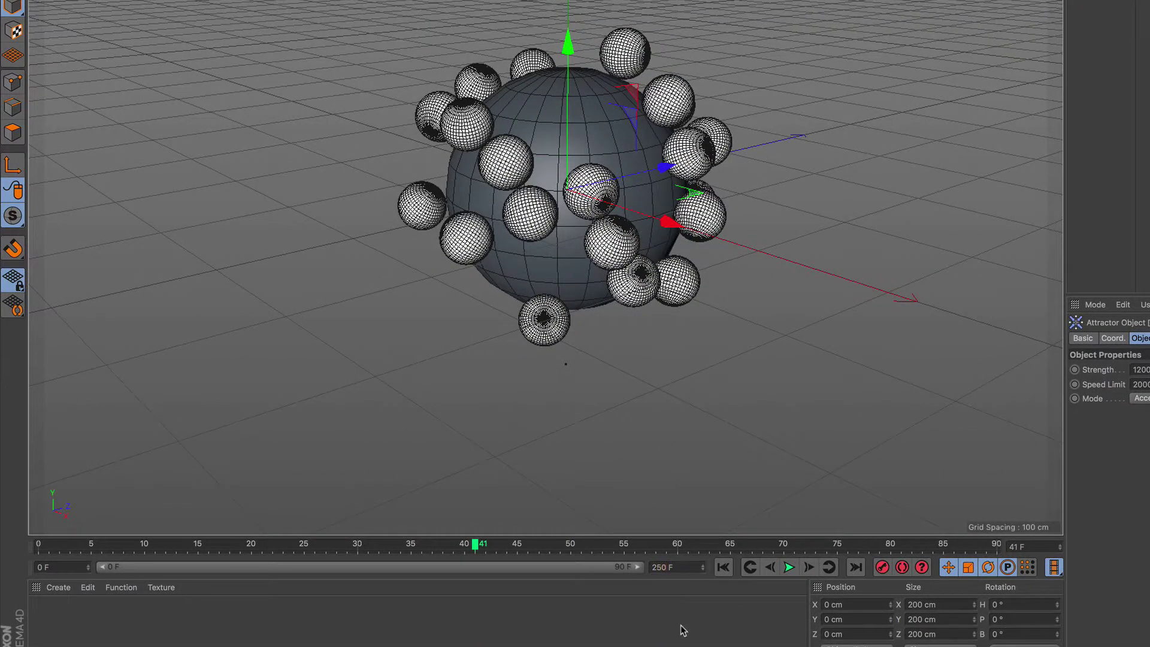
Extend the preview range to 250 frames and play the animation from frame 0
click(655, 604)
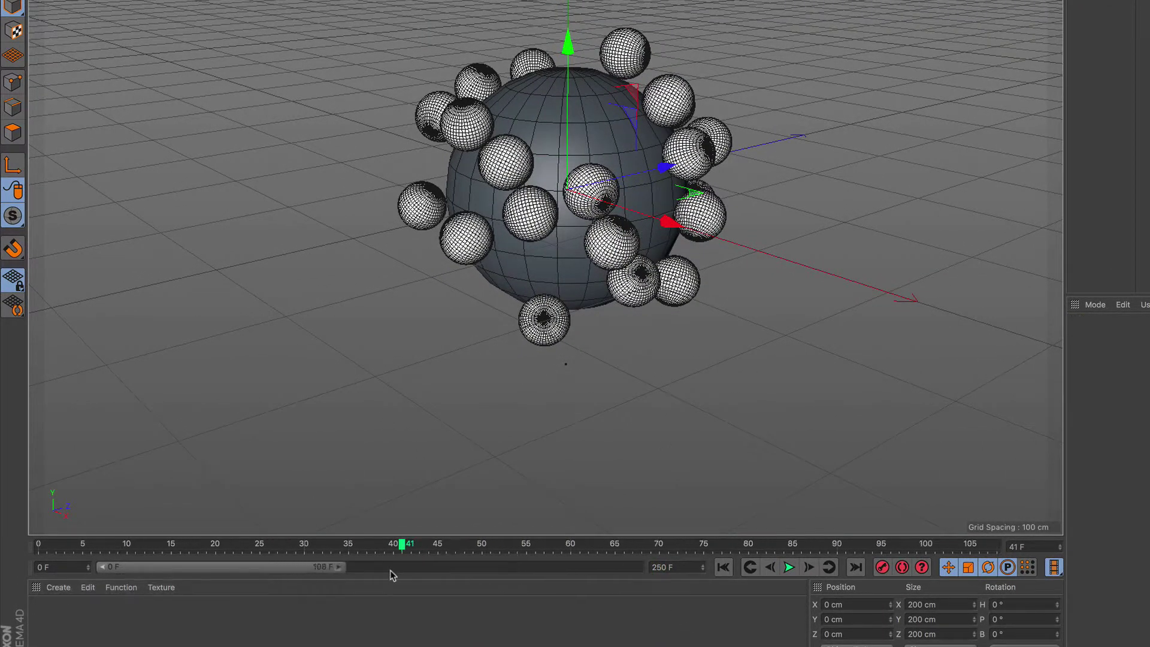
drag(299, 570, 711, 565)
click(723, 566)
click(789, 566)
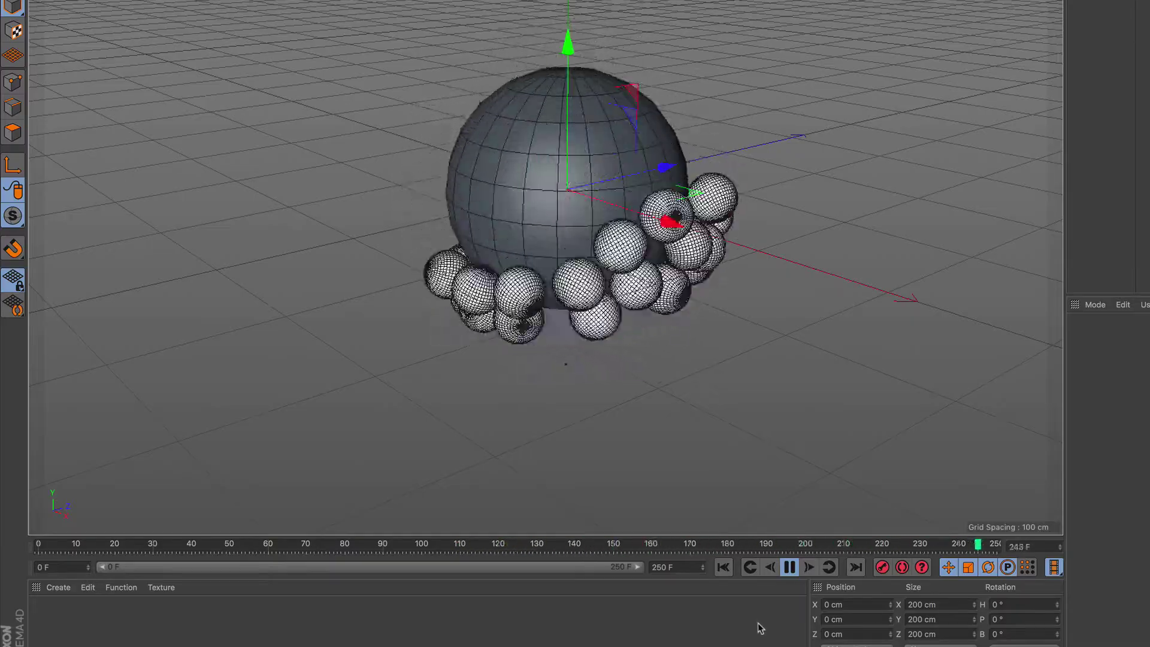
click(789, 568)
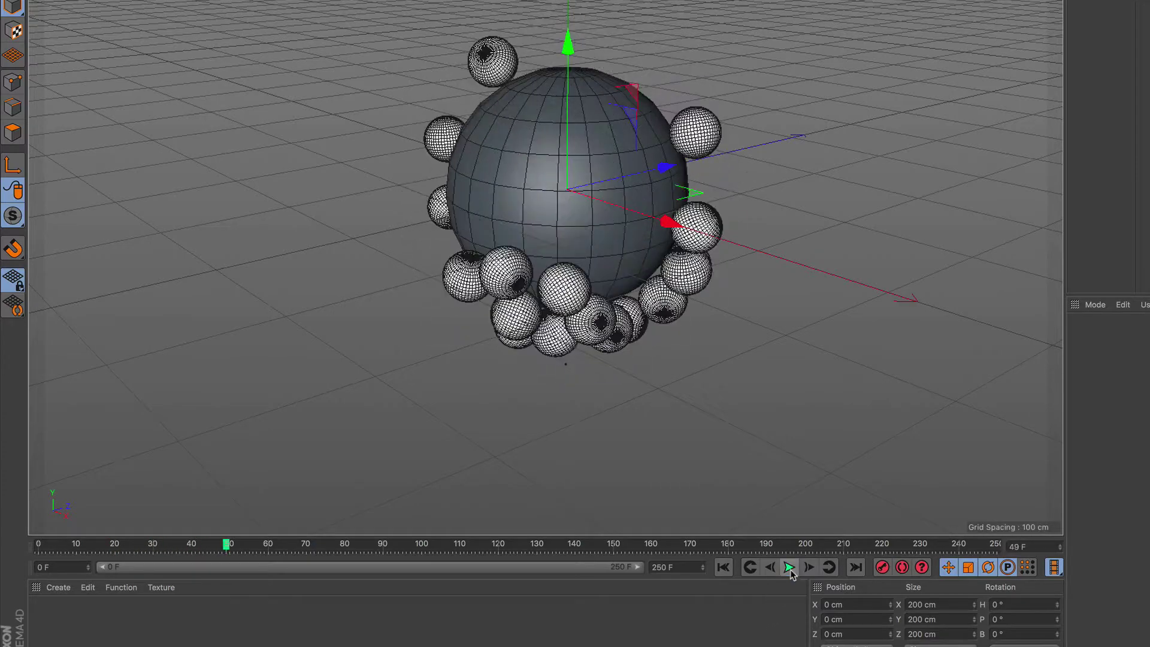
Delete the big sphere's dynamics body tag and set it to 120 cm radius with 120 segments
click(918, 88)
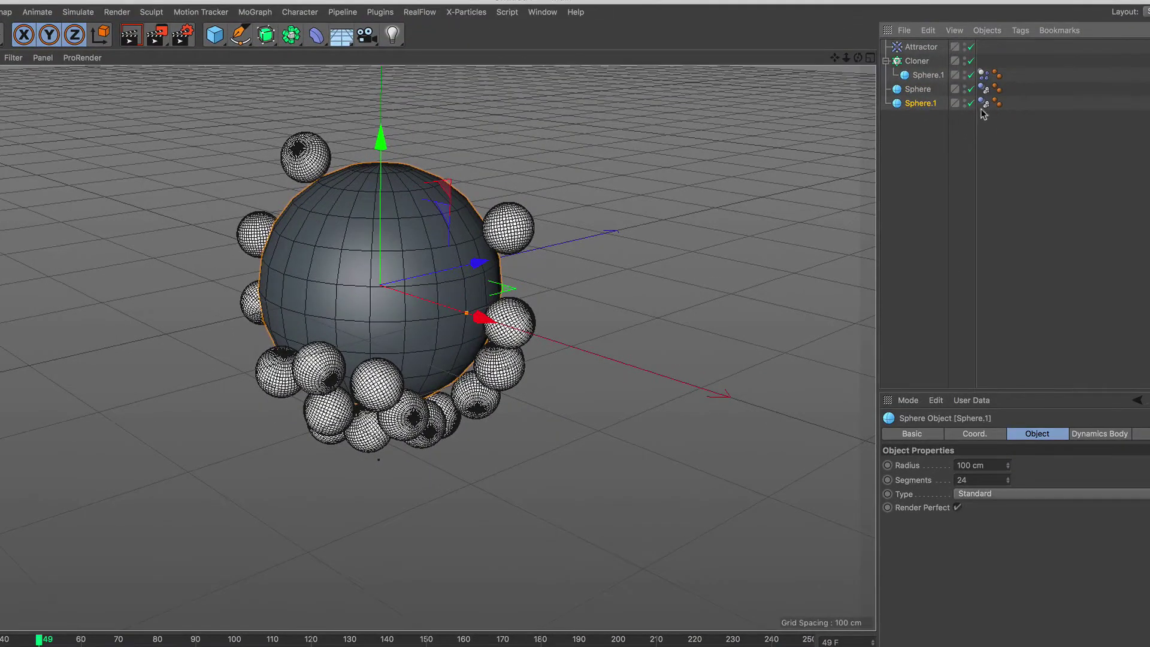
click(983, 103)
key(Delete)
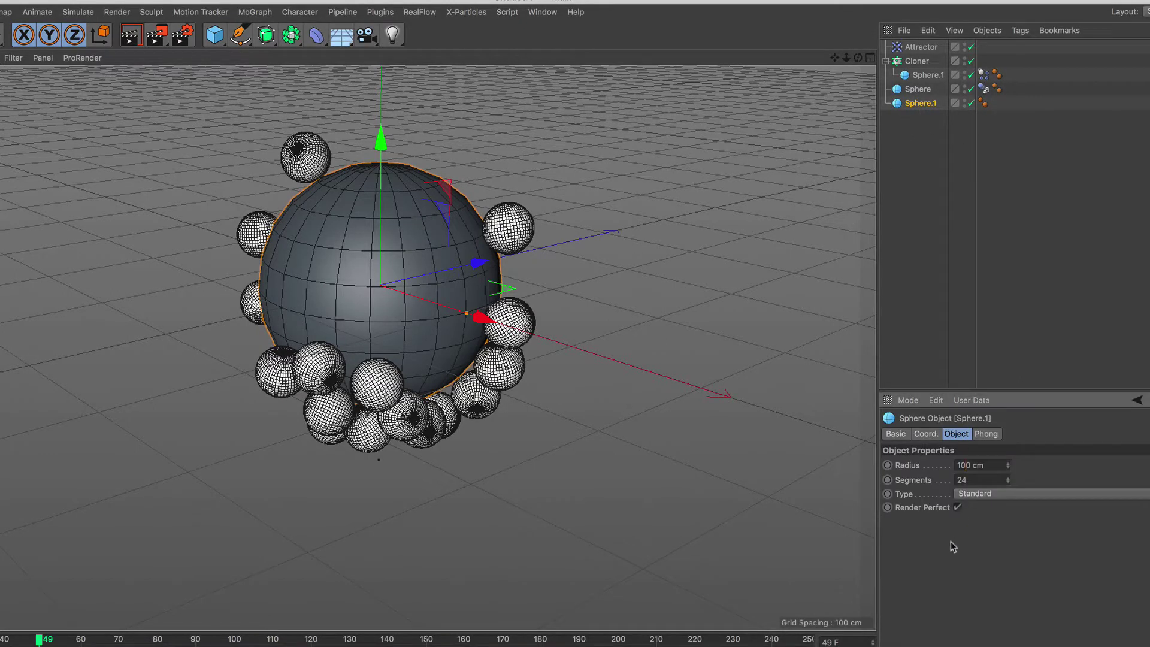
key(Return)
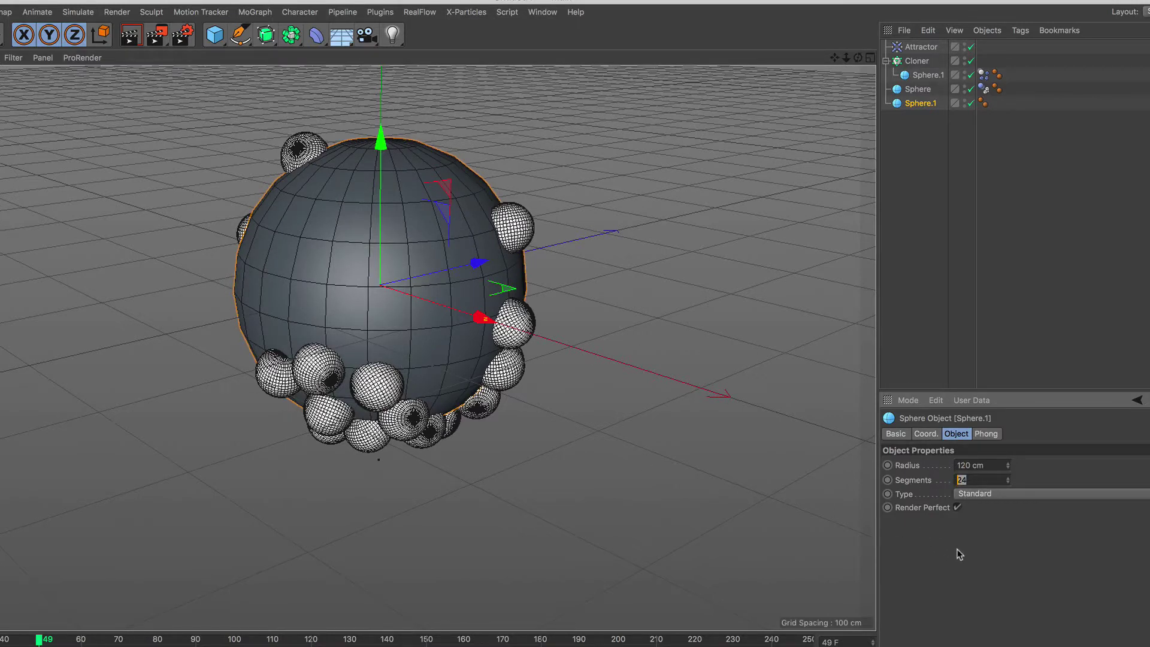
text(120)
key(Return)
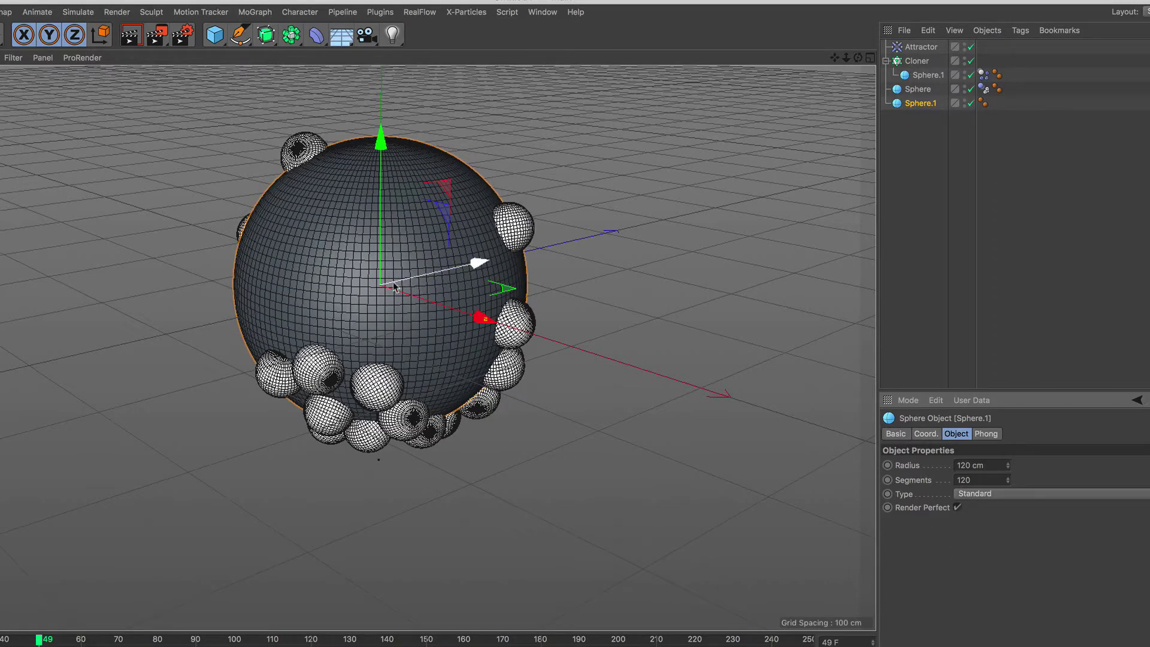
Add a Collision deformer as a child of Sphere.1
click(316, 36)
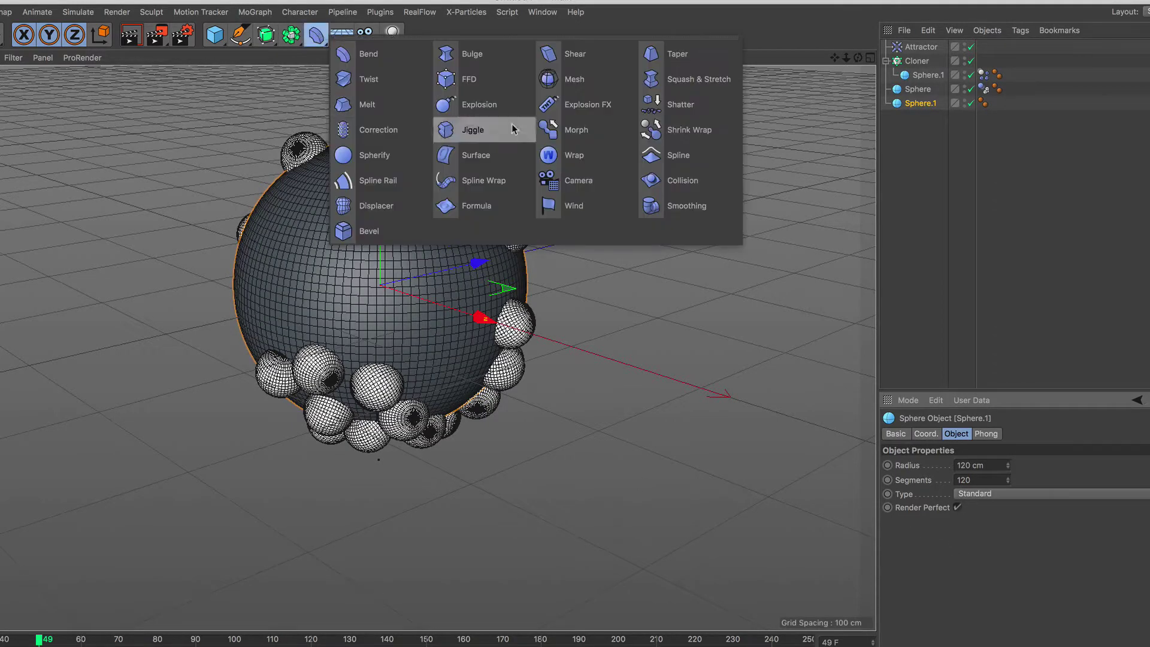
click(706, 178)
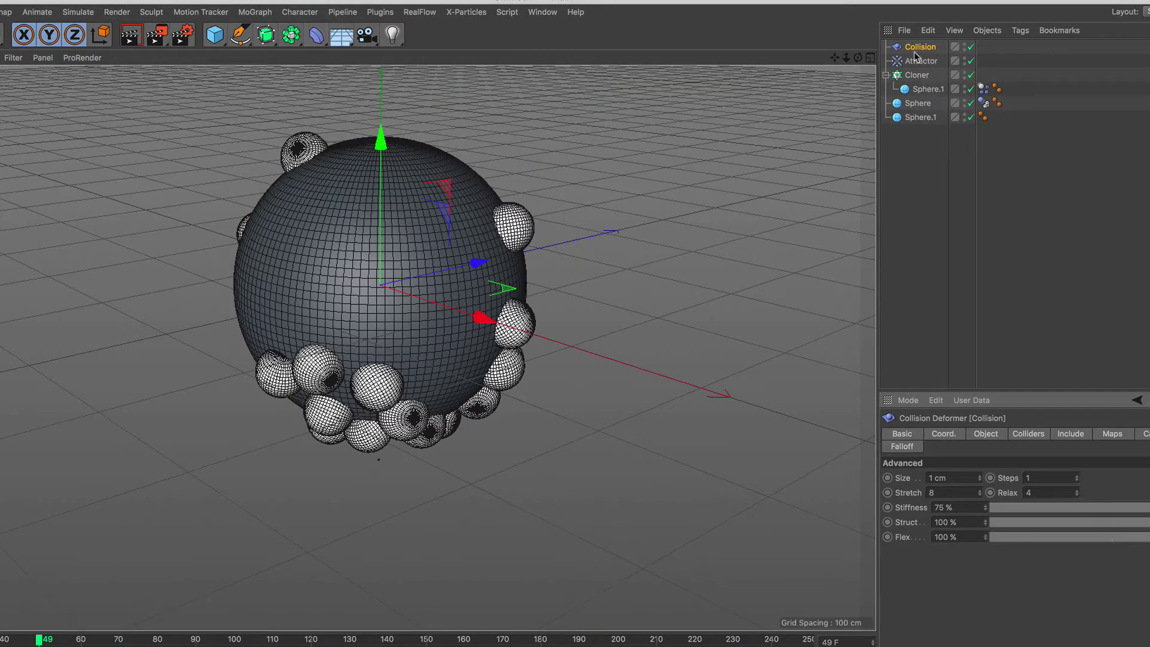
drag(915, 54, 901, 68)
drag(921, 117, 918, 122)
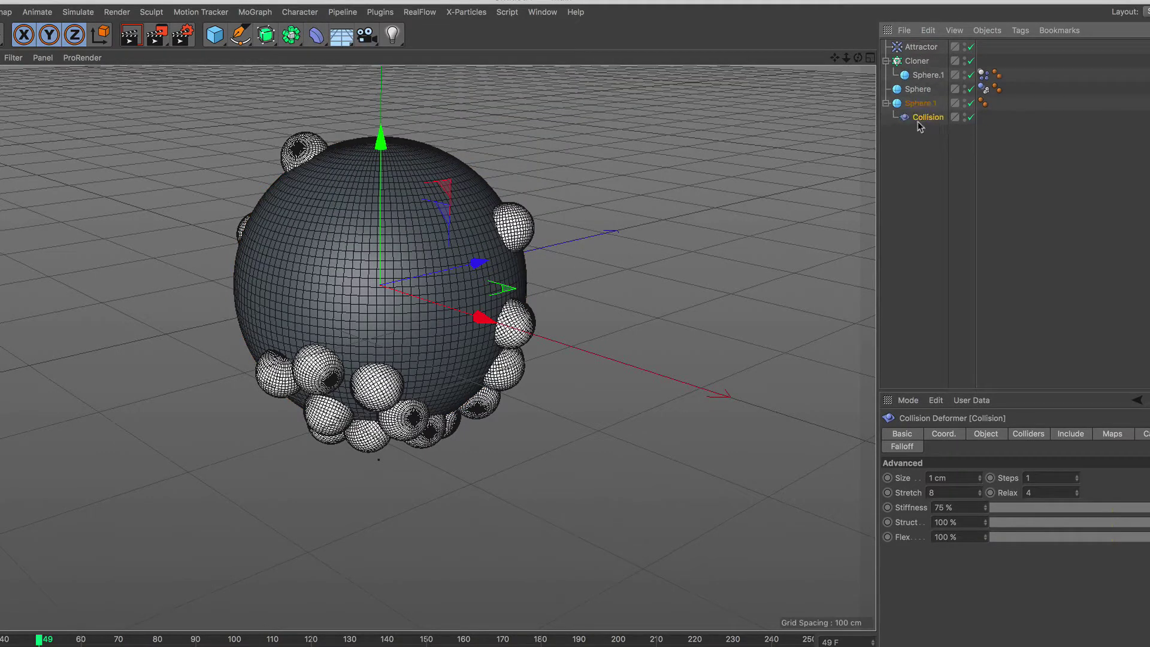
Set the Cloner as the deformer's collider object and play from frame 0 to watch the denting
click(1028, 435)
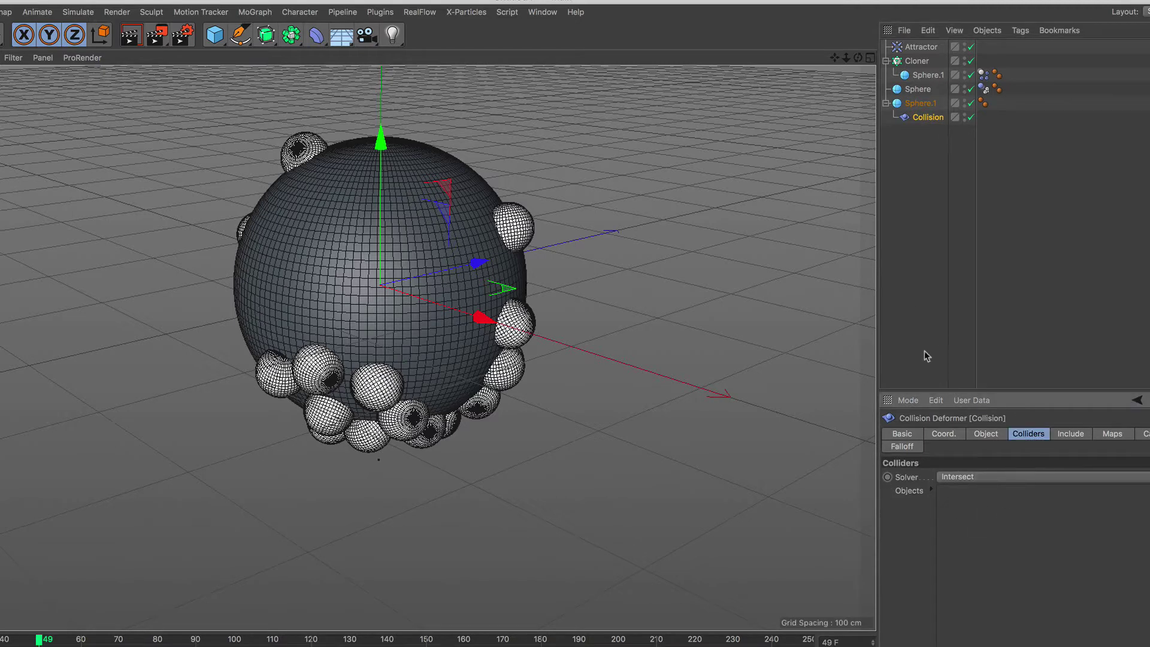
click(919, 62)
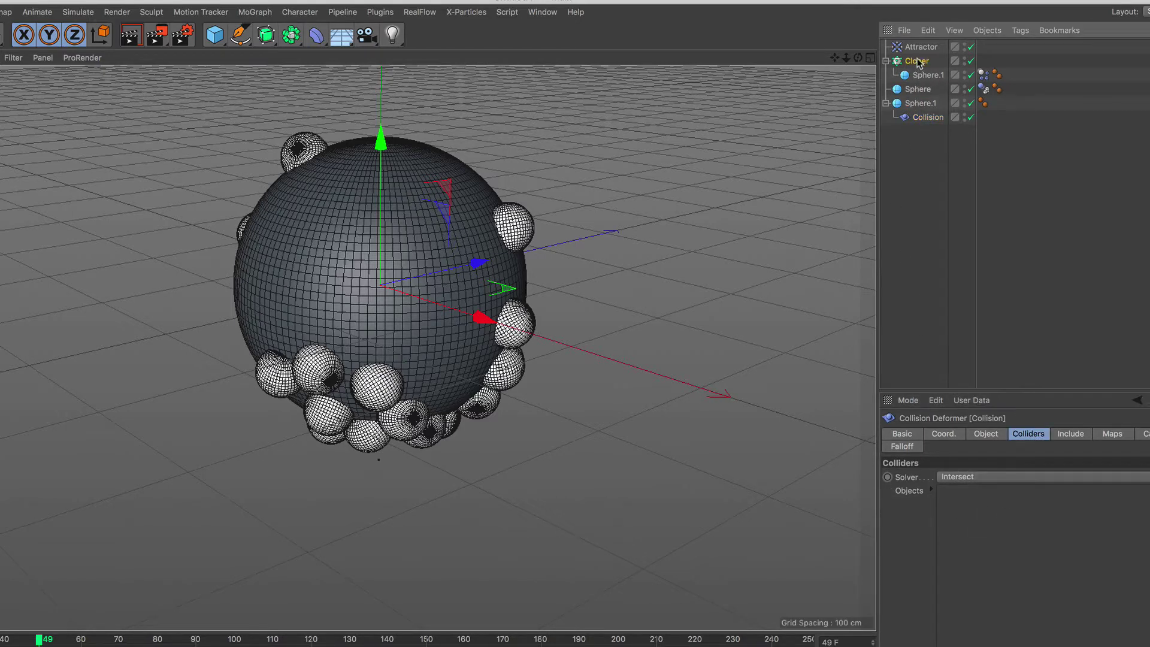
drag(979, 523, 984, 530)
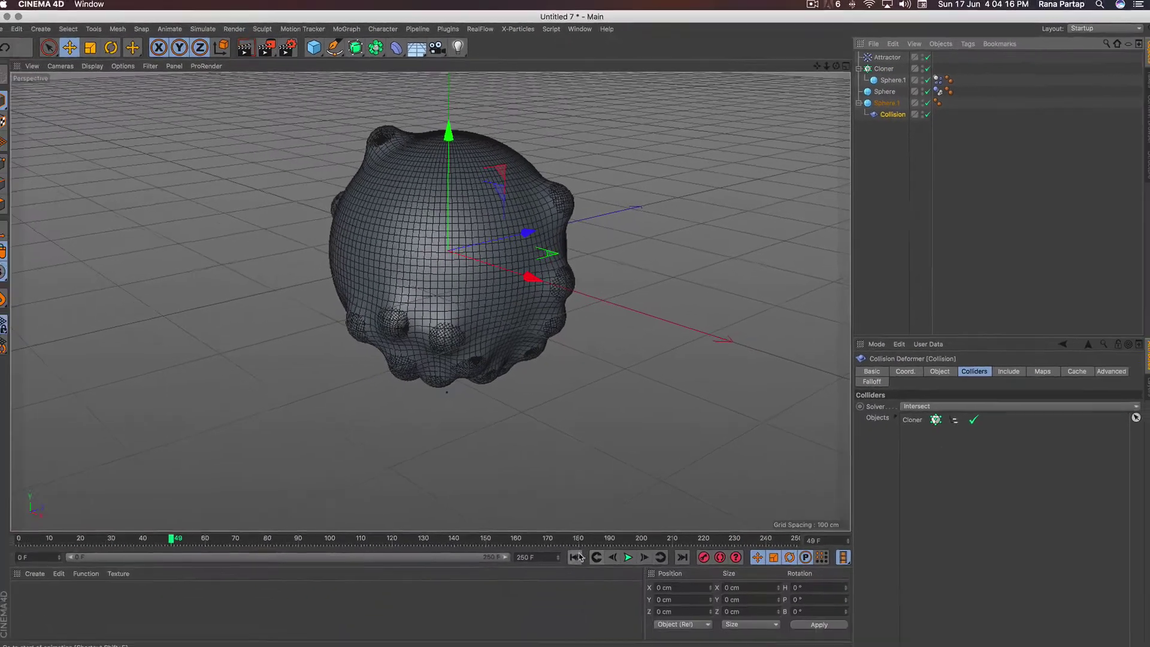
click(577, 550)
click(631, 549)
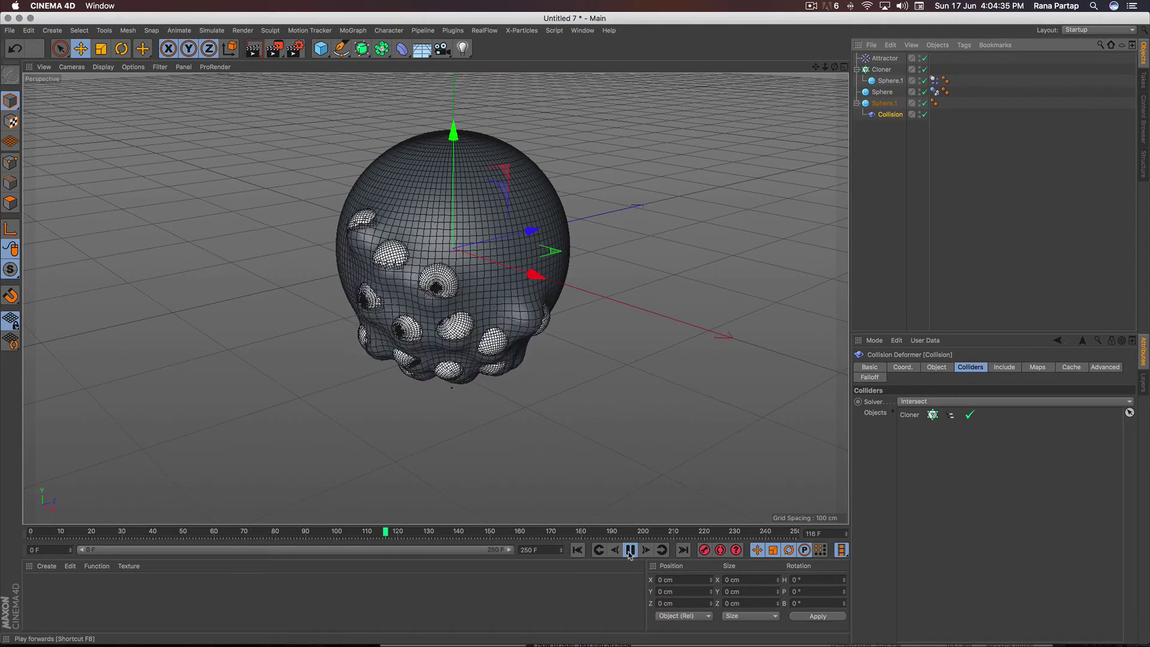
Stop playback at frame 0 and make Sphere.1 an editable polygon object in Polygon mode
key(F8)
click(577, 549)
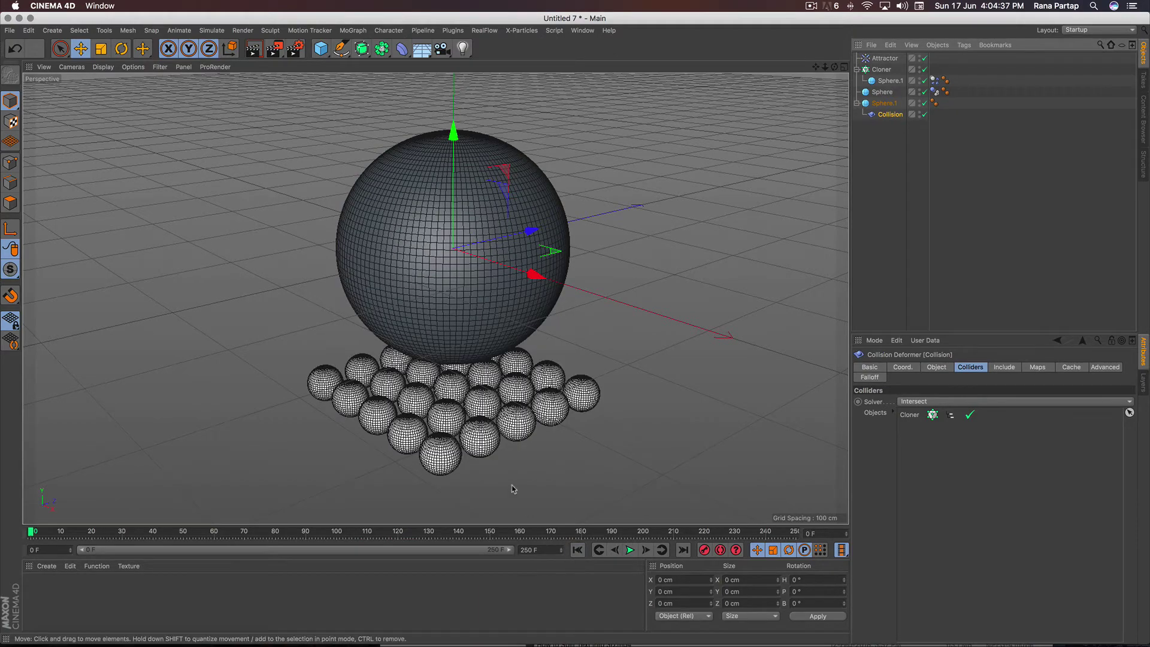
click(883, 105)
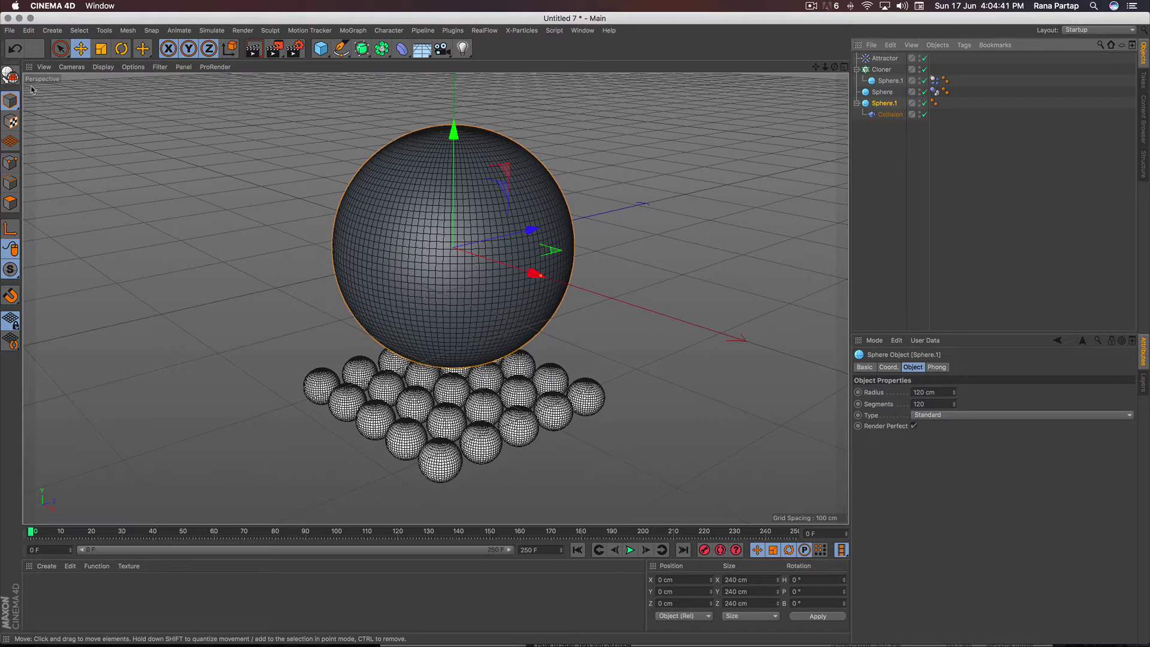
click(10, 75)
click(11, 203)
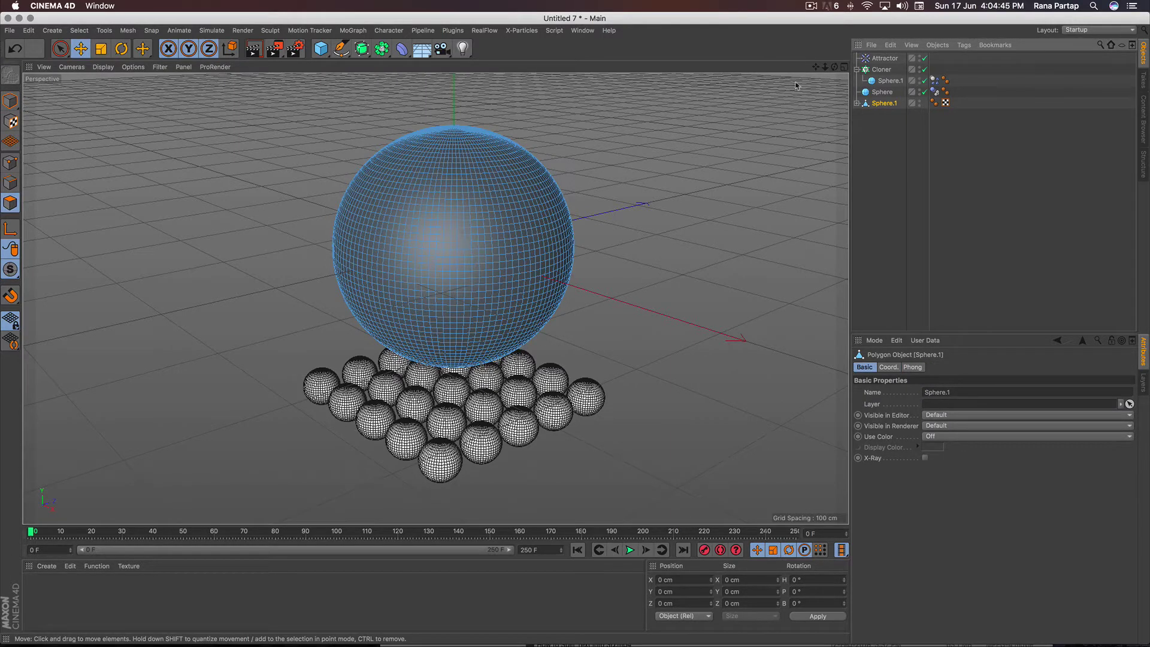
Maximise the Front view and zoom in on the sphere
click(845, 66)
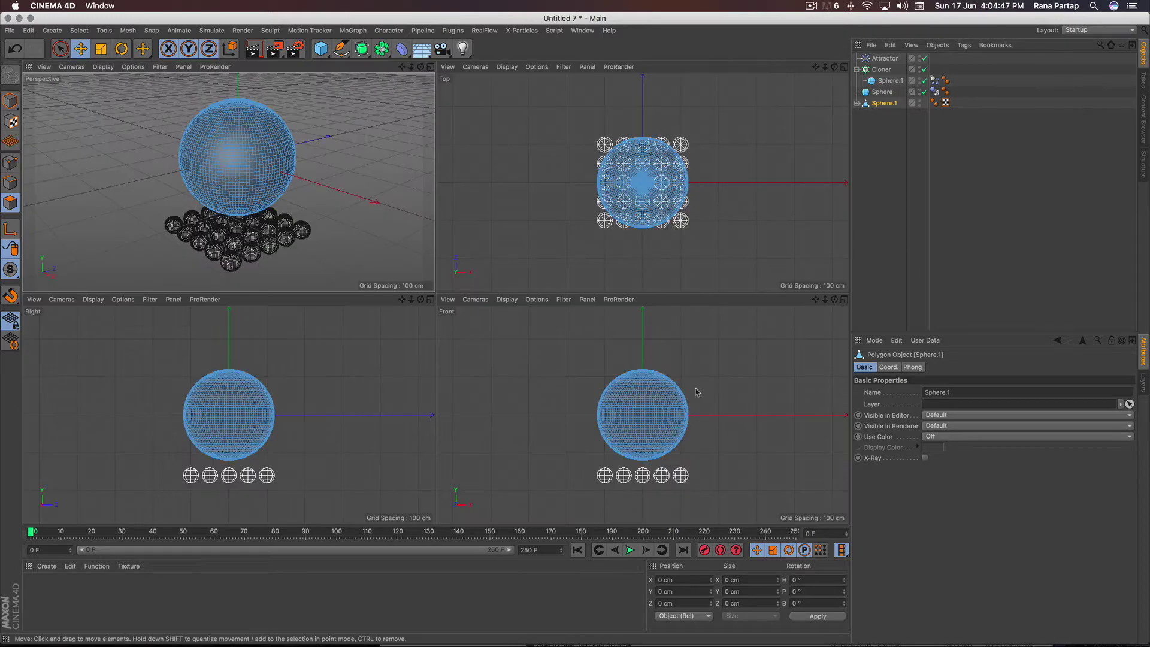
click(837, 309)
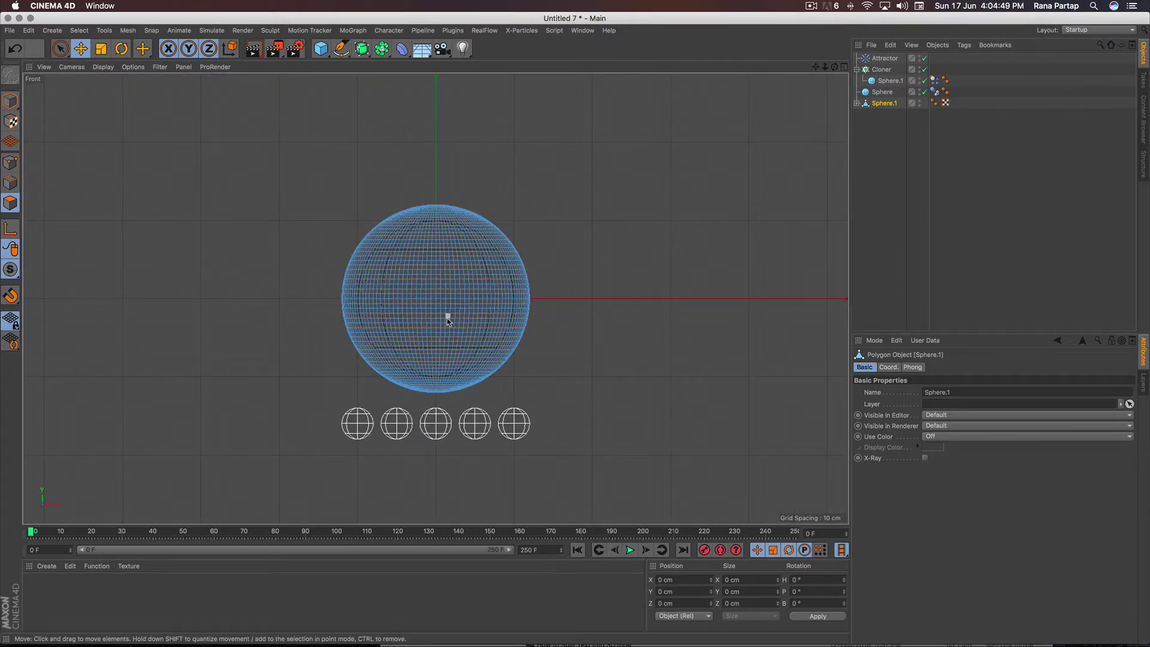
scroll(452, 324, up, 5)
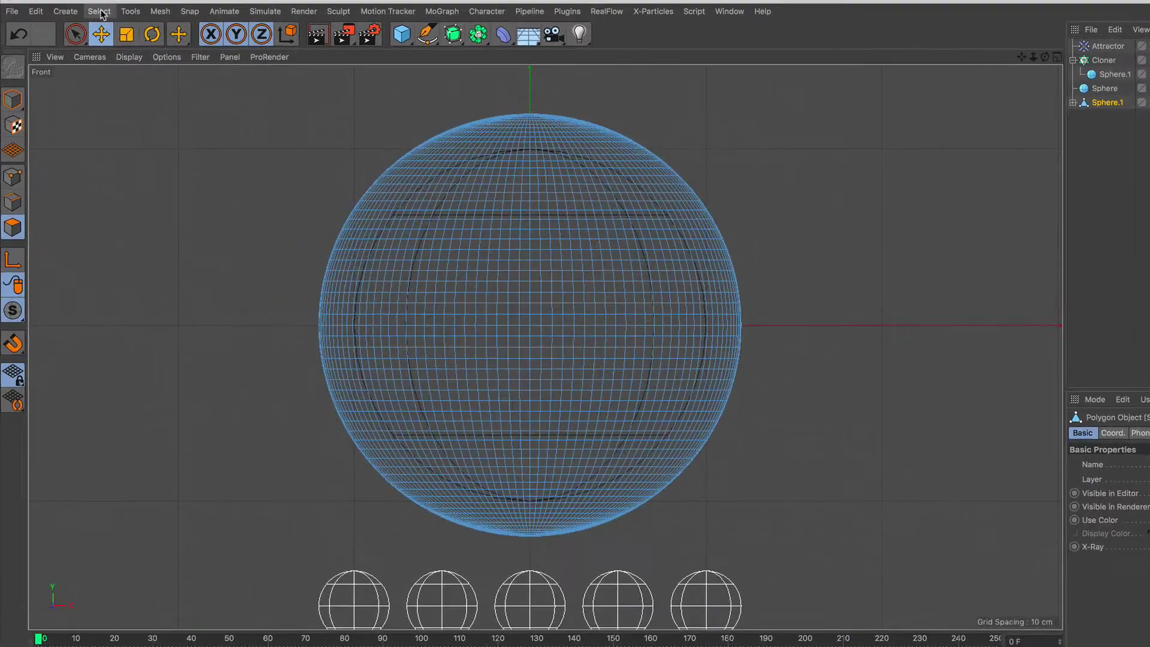
With Loop Selection, select alternating polygon loops from the equator down to the bottom
click(85, 25)
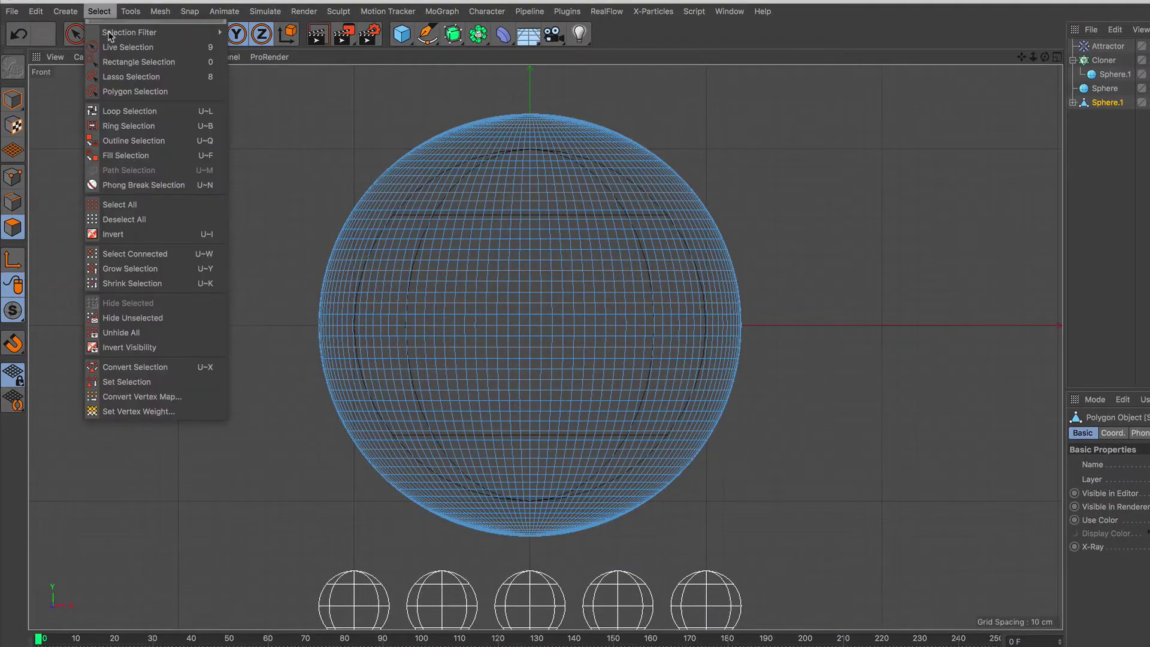
click(172, 112)
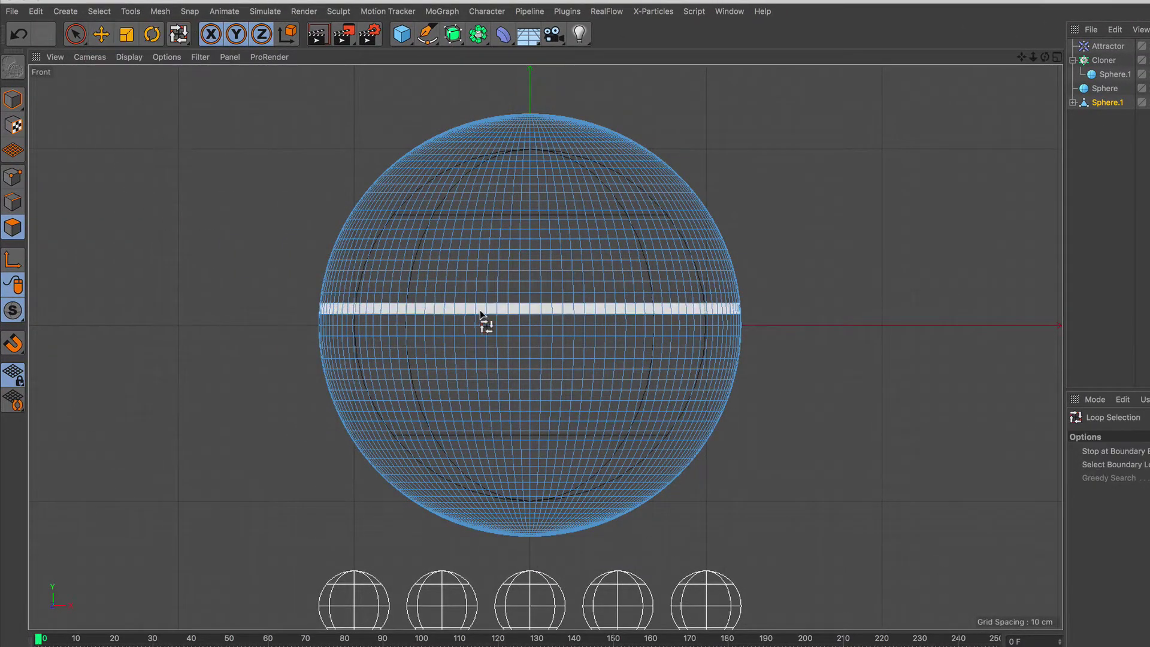
click(572, 322)
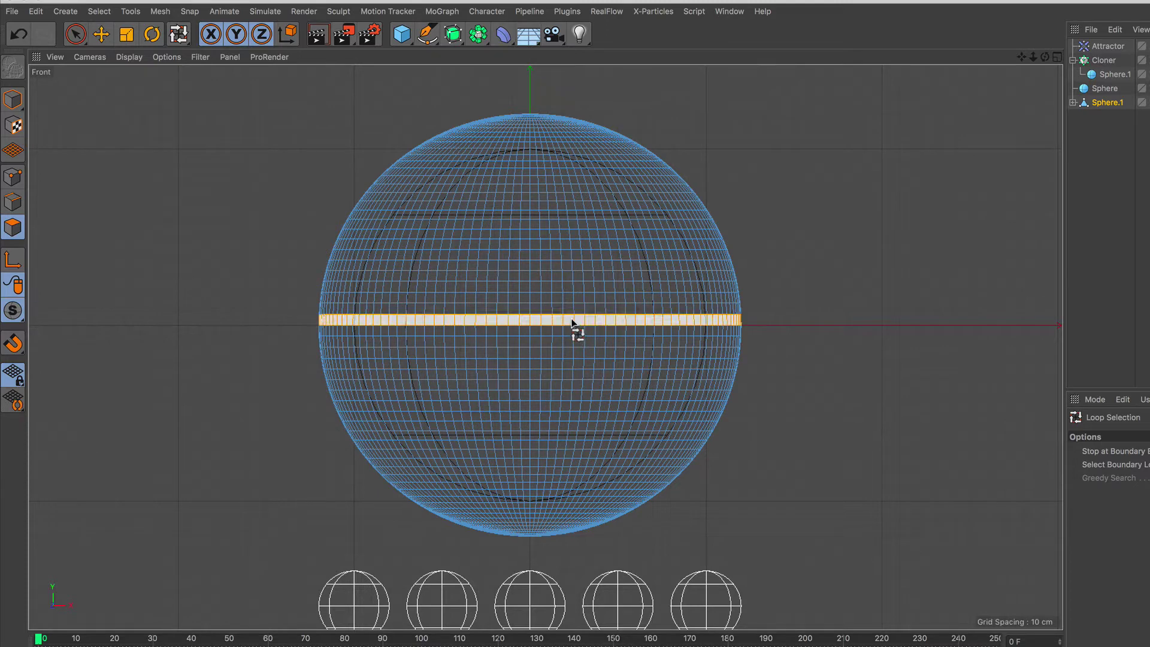
shift+click(571, 342)
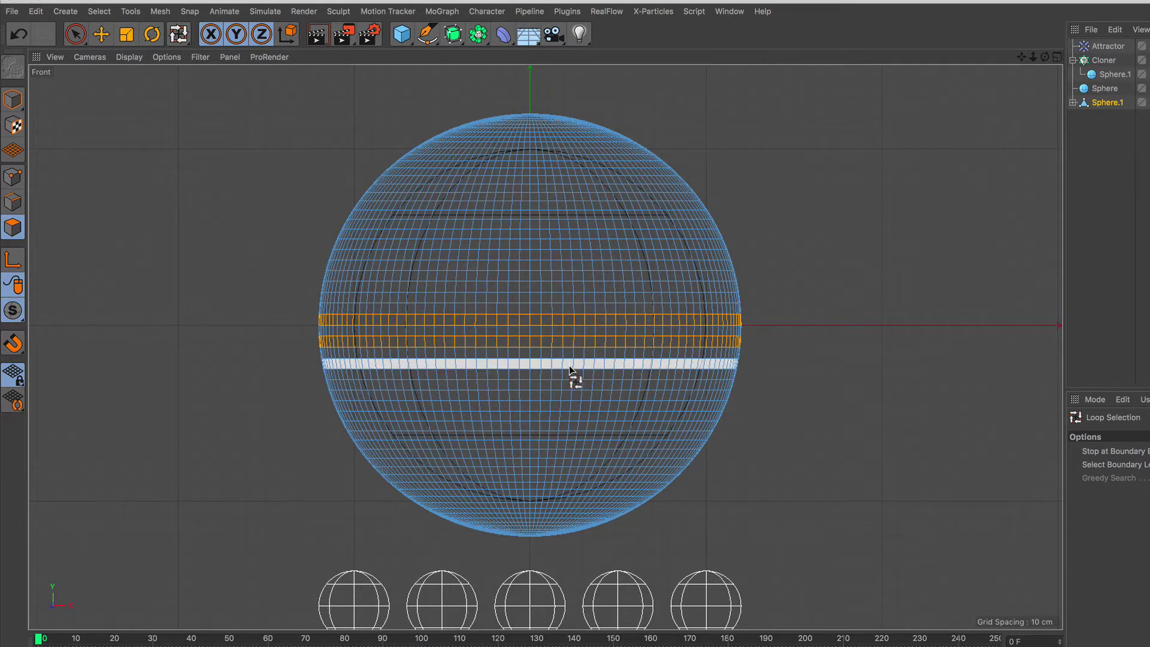
shift+click(572, 364)
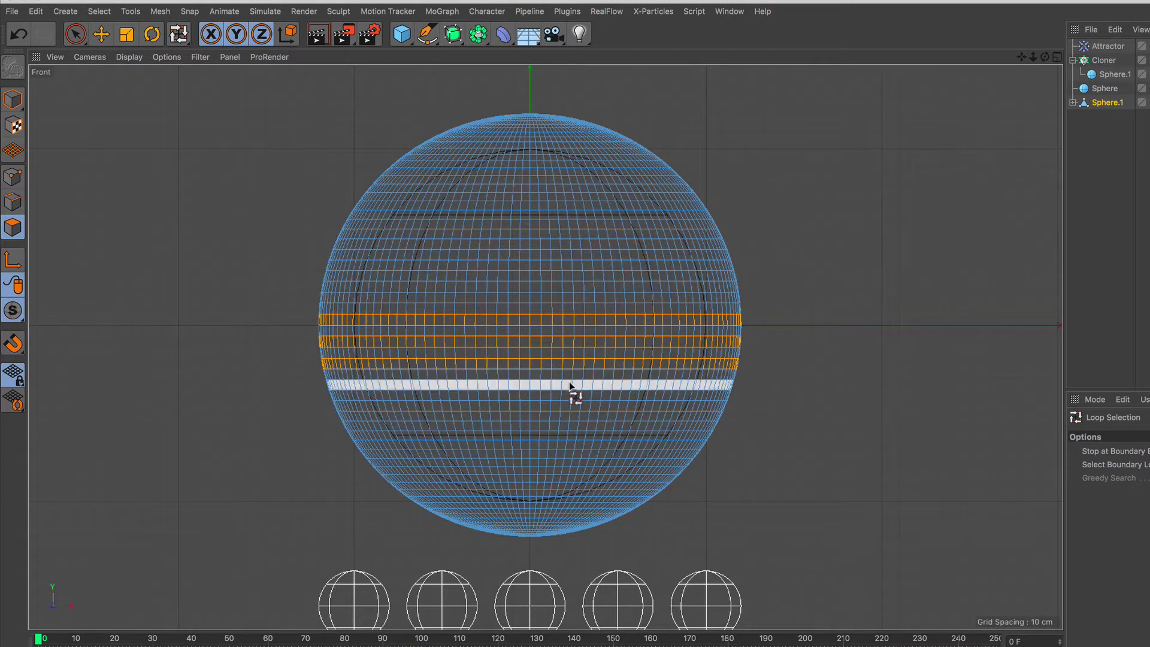
shift+click(570, 383)
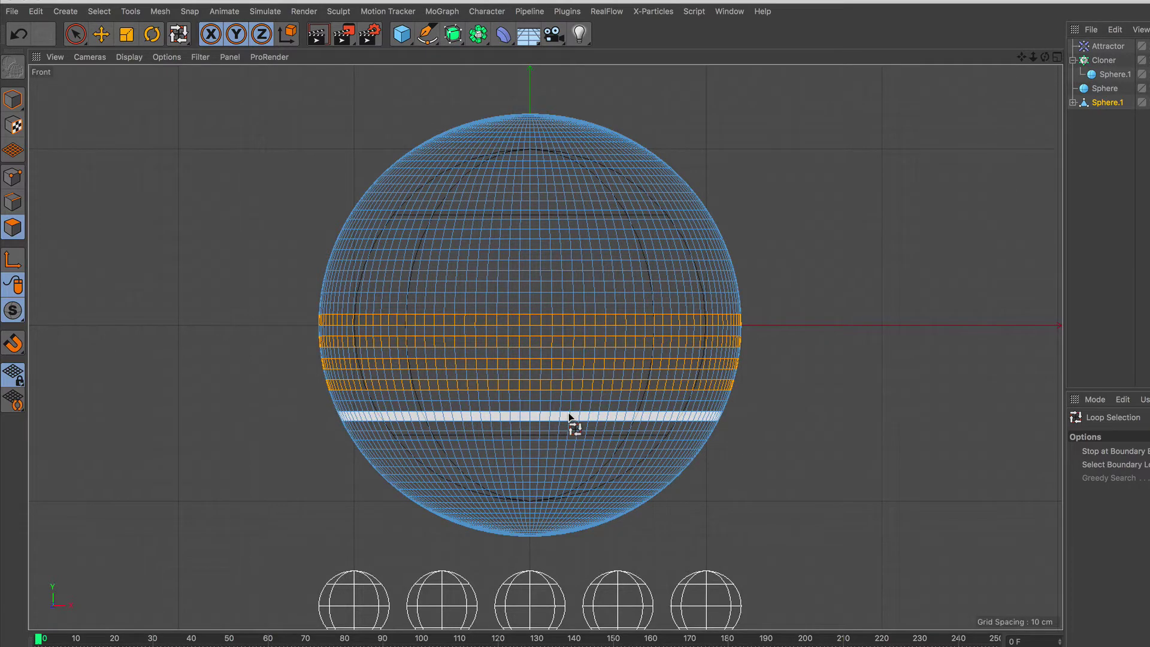
shift+click(570, 409)
shift+click(566, 424)
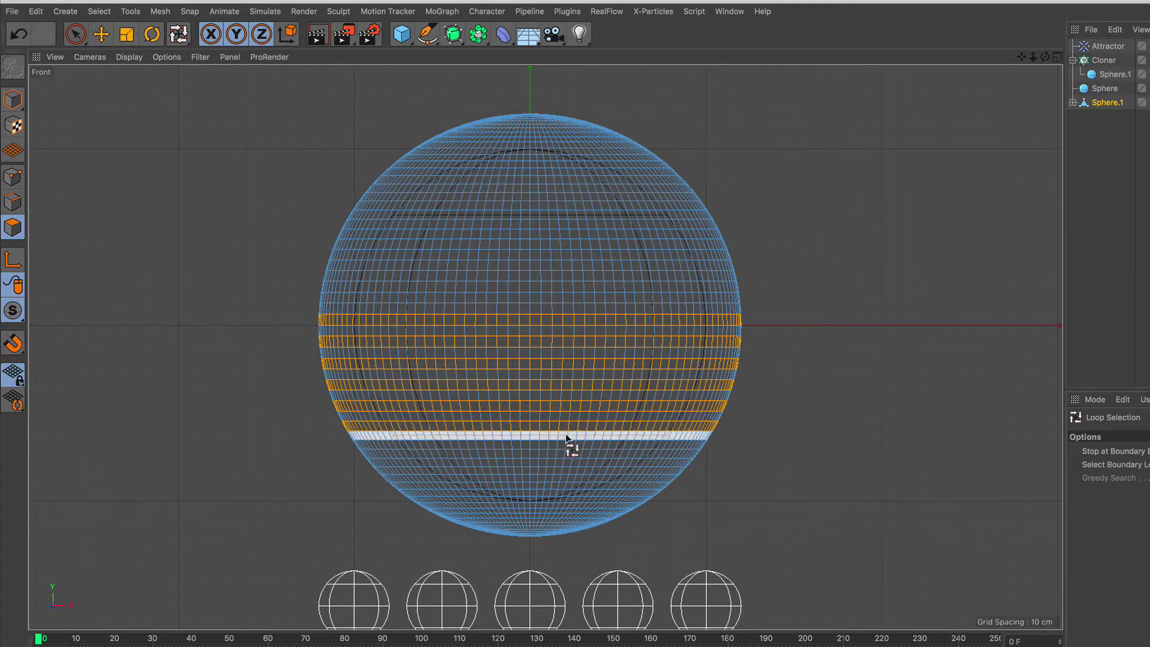
shift+click(561, 449)
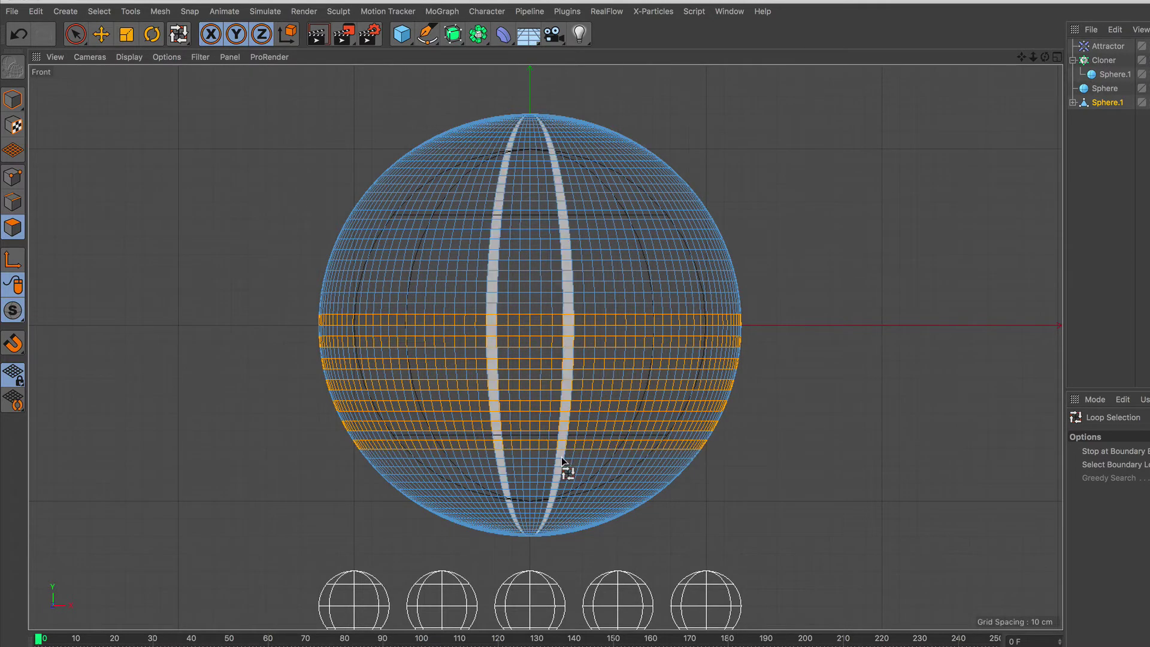
shift+click(560, 460)
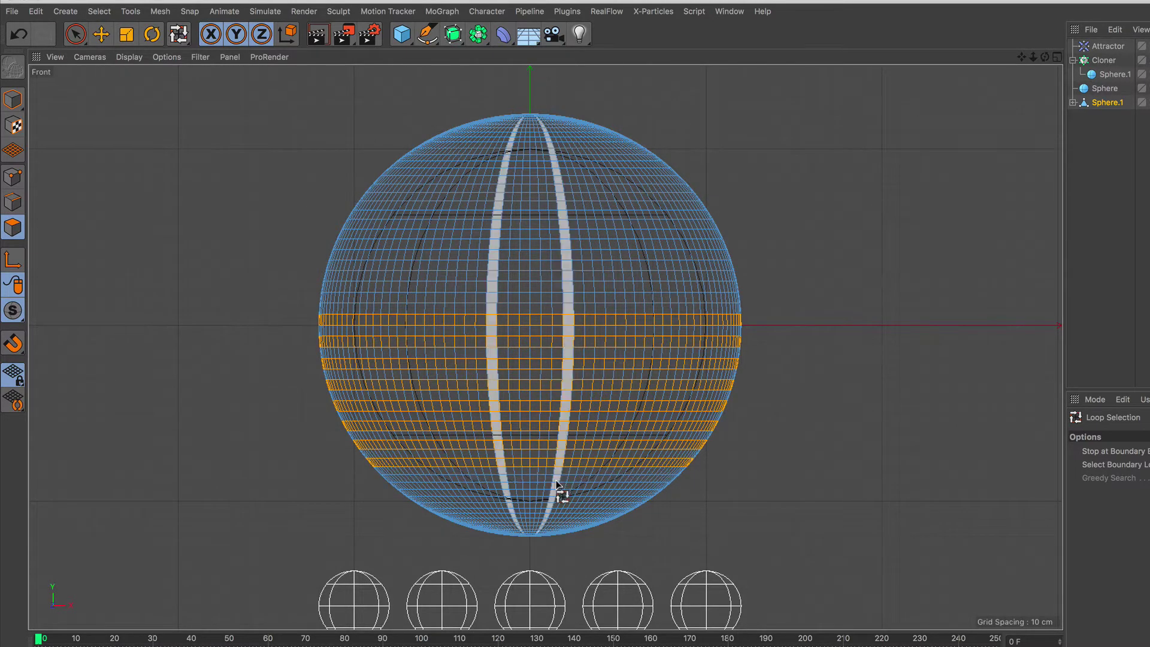
shift+click(556, 476)
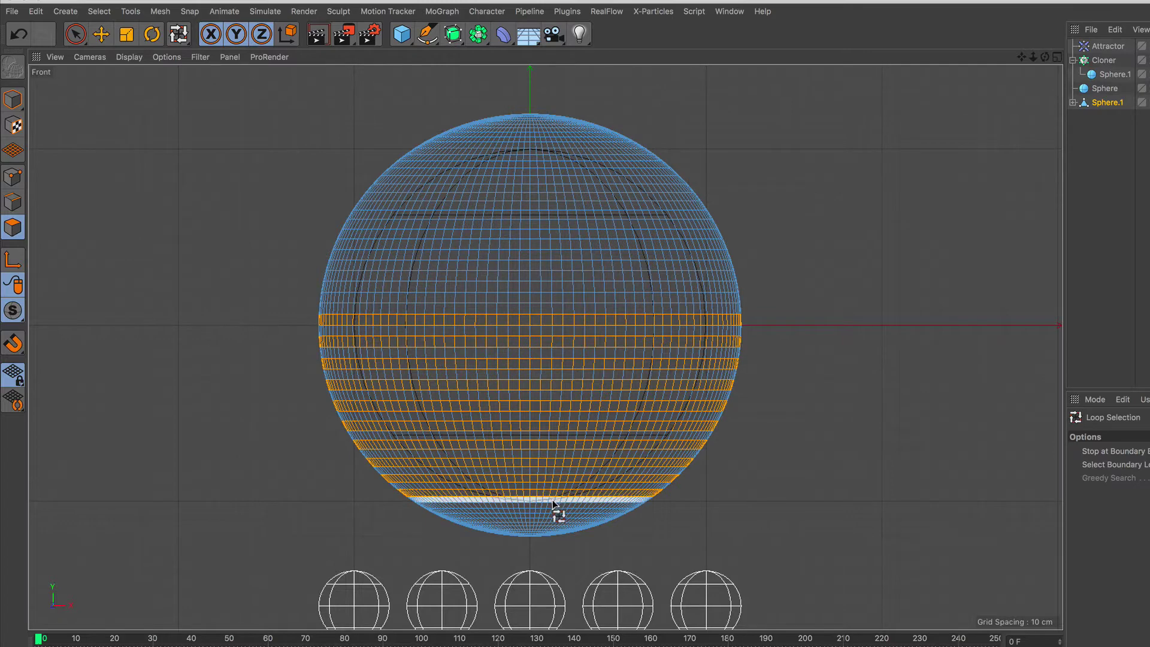
shift+click(553, 493)
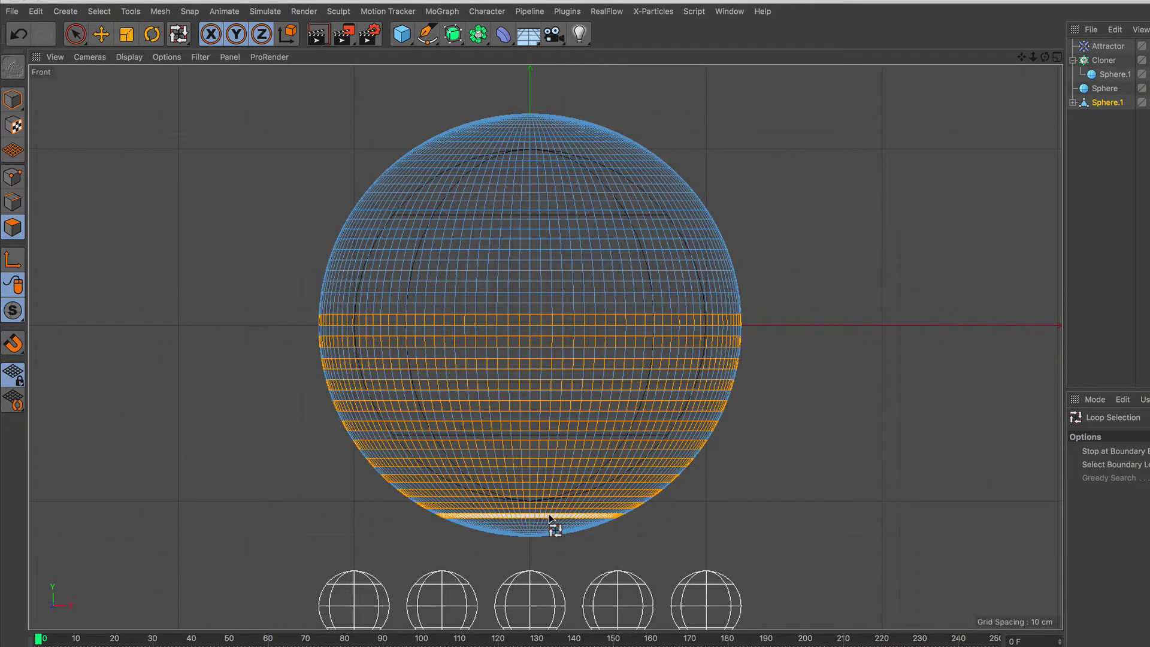
Add alternating rings from the equator up to the top pole to the selection
shift+click(526, 309)
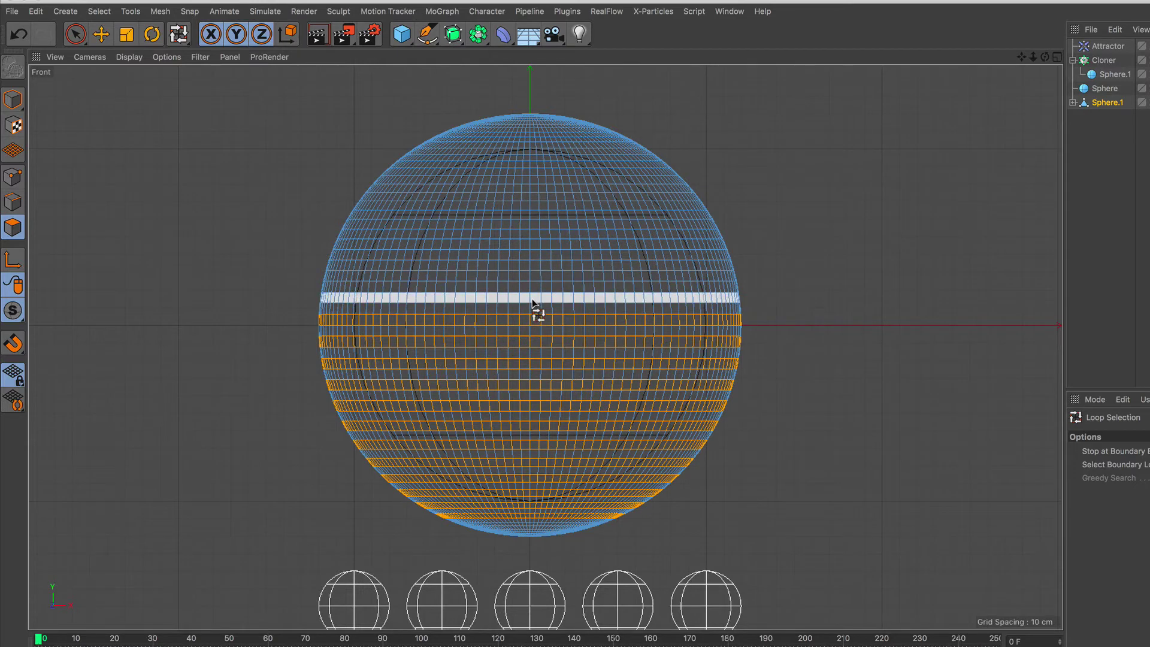
shift+click(544, 285)
shift+click(537, 272)
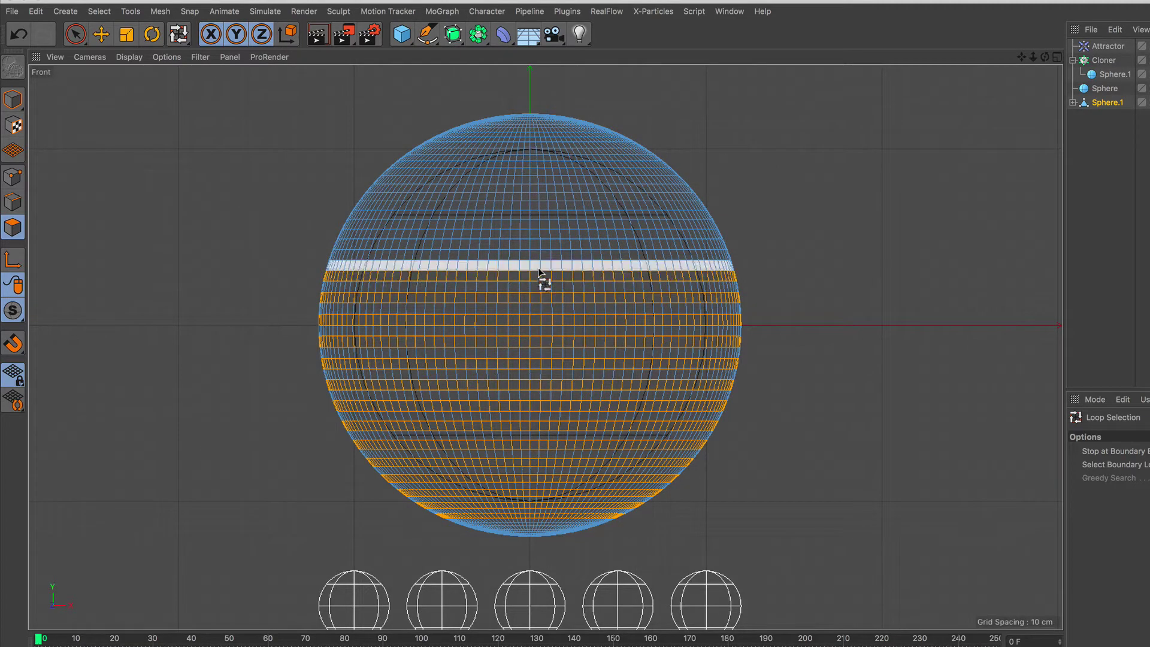
shift+click(538, 254)
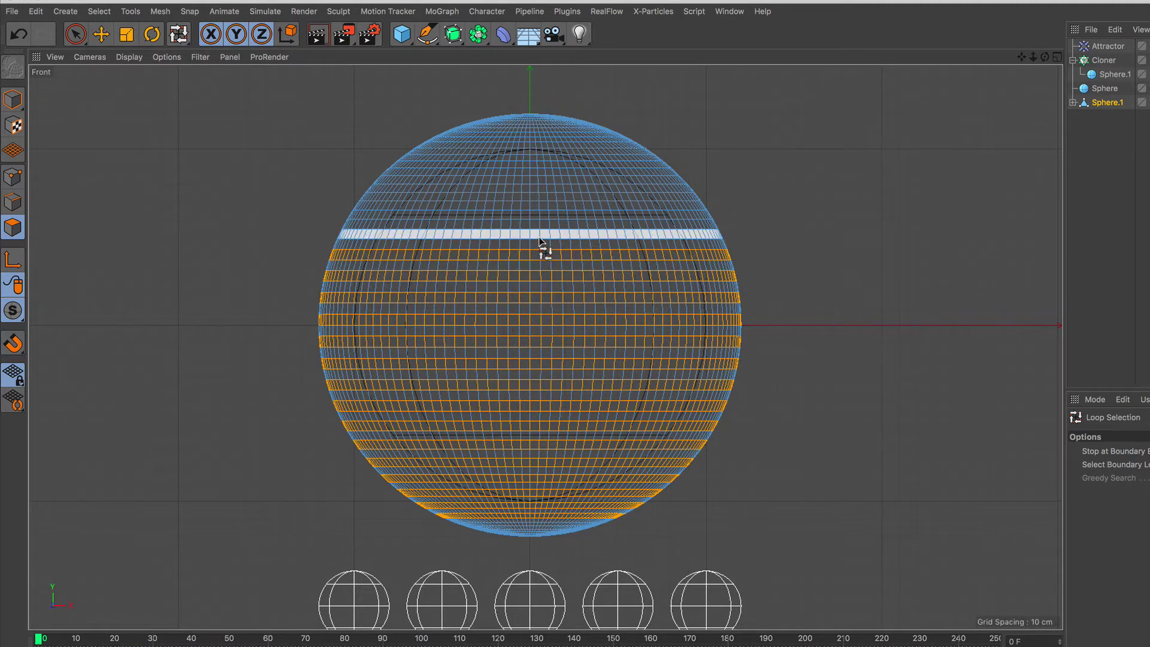
shift+click(543, 234)
shift+click(540, 212)
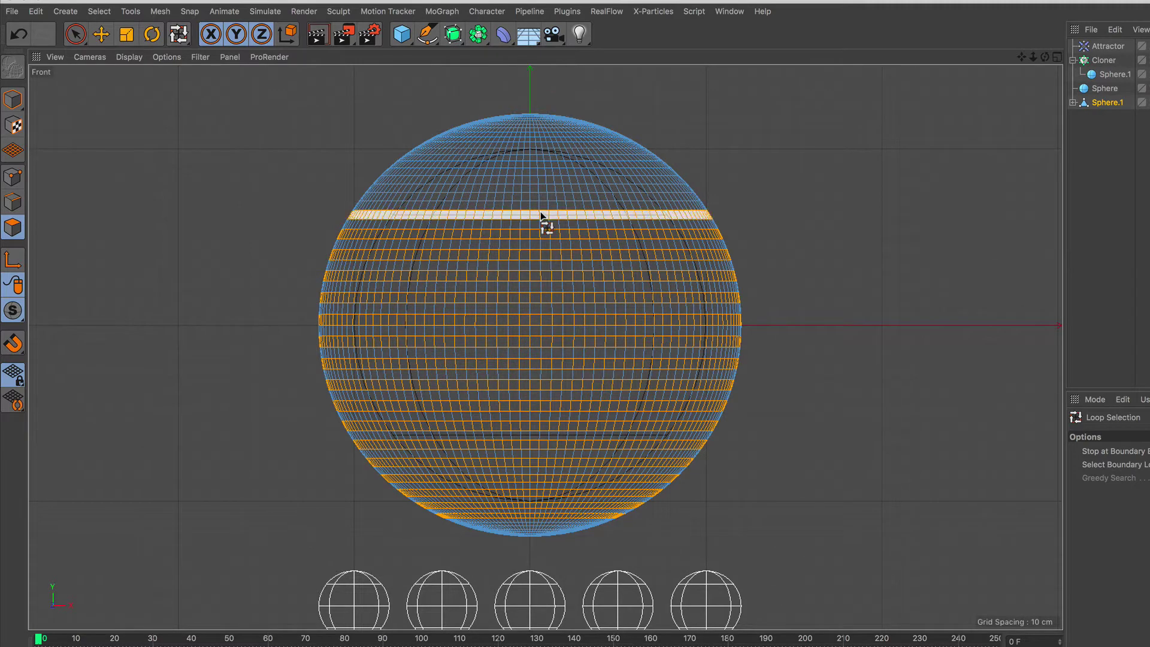
shift+click(541, 201)
shift+click(546, 188)
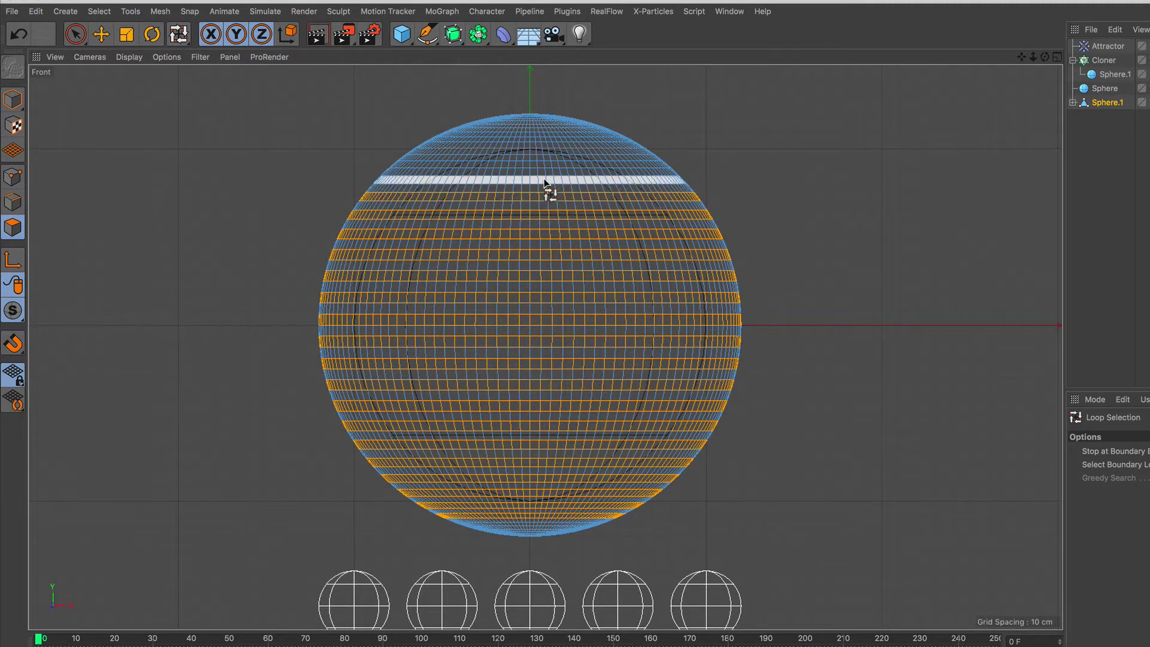
shift+click(545, 179)
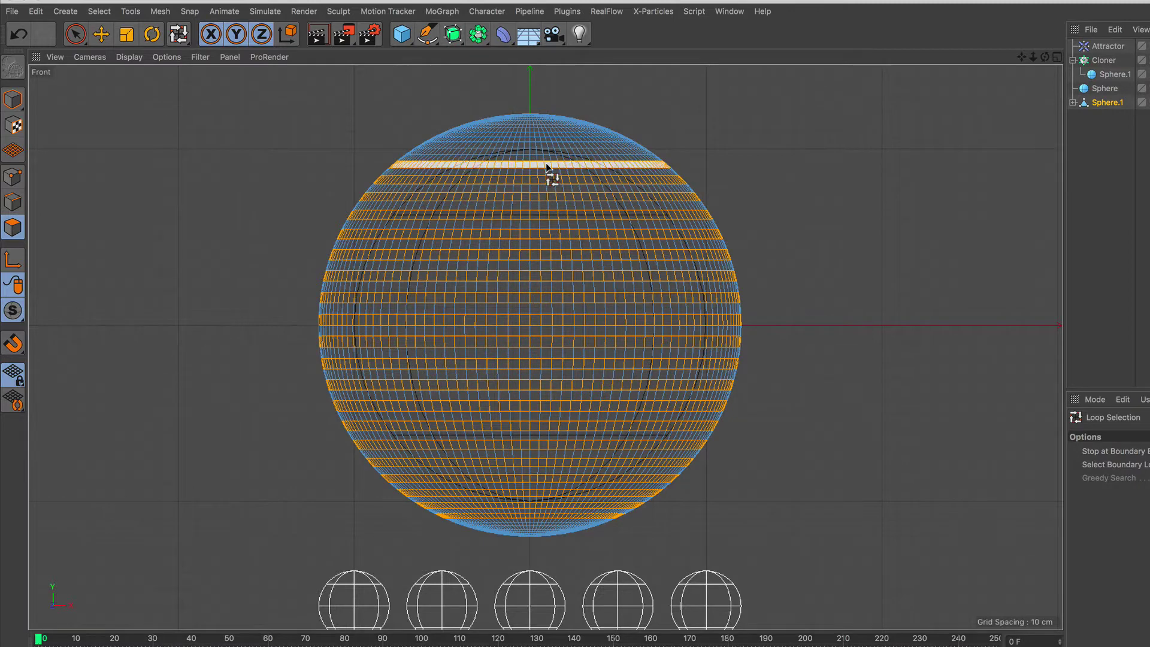
shift+click(545, 163)
shift+click(548, 150)
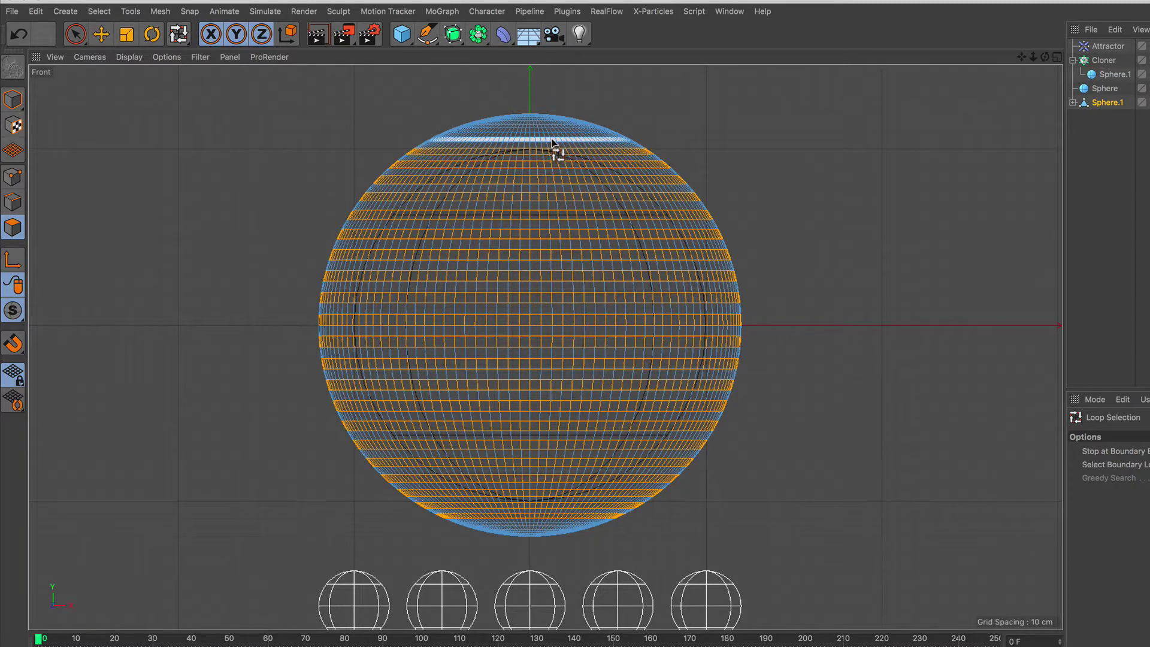
shift+click(552, 139)
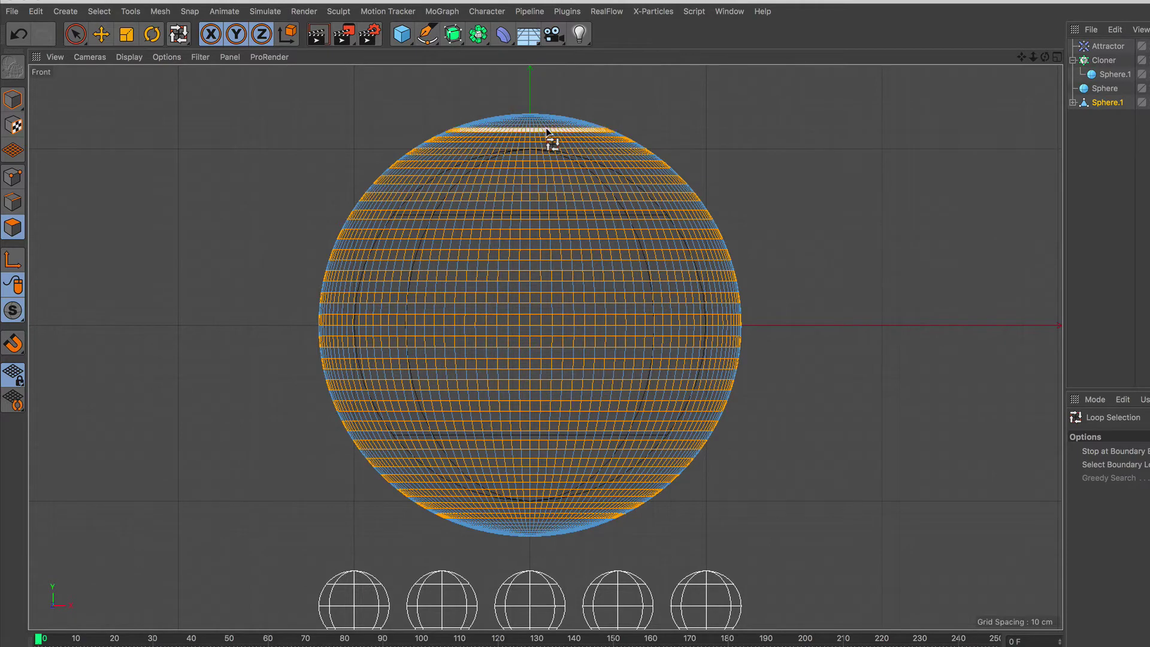
shift+click(552, 130)
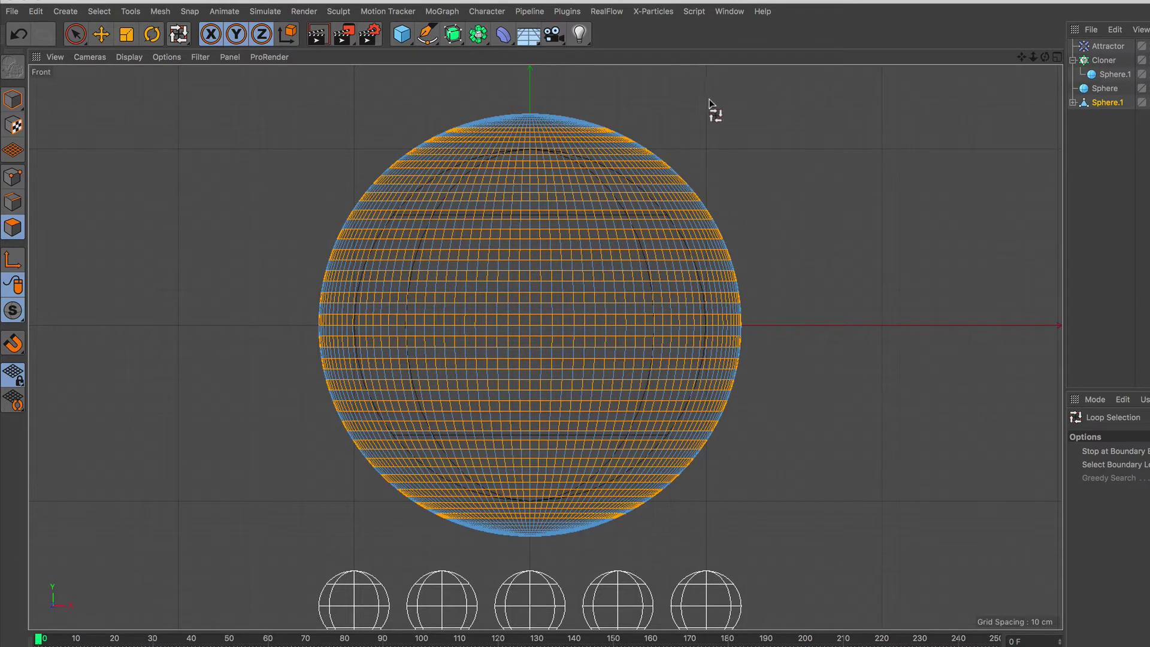
click(99, 12)
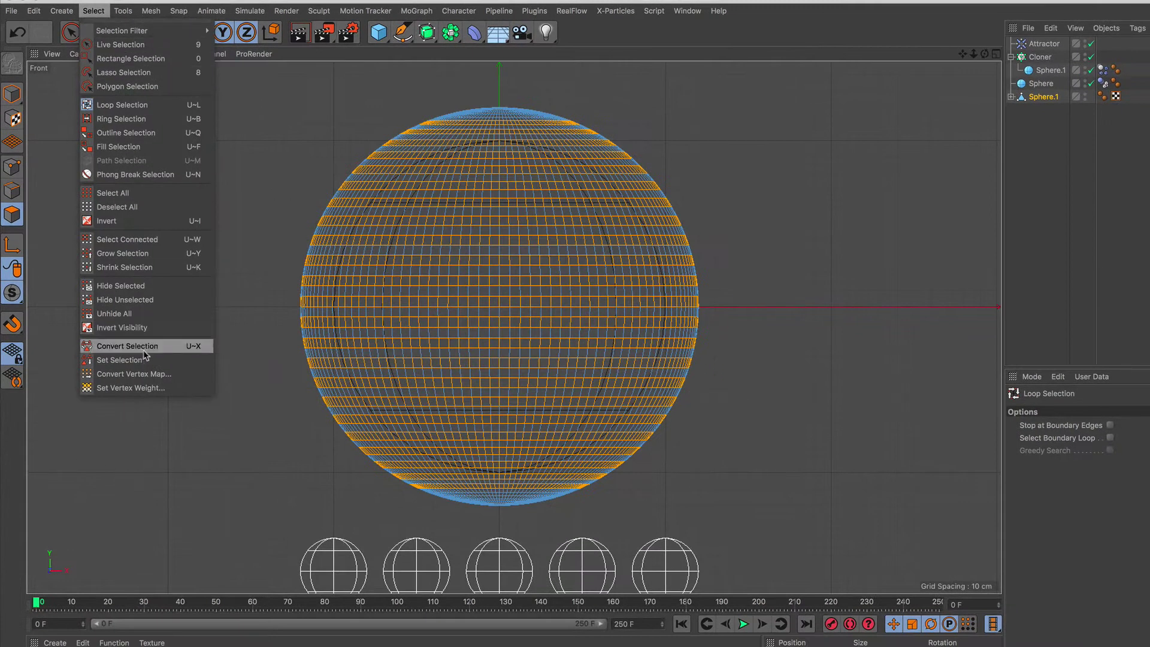
Save the ring selection as a Polygon Selection tag, maximise the Perspective view and return to Model mode
click(160, 361)
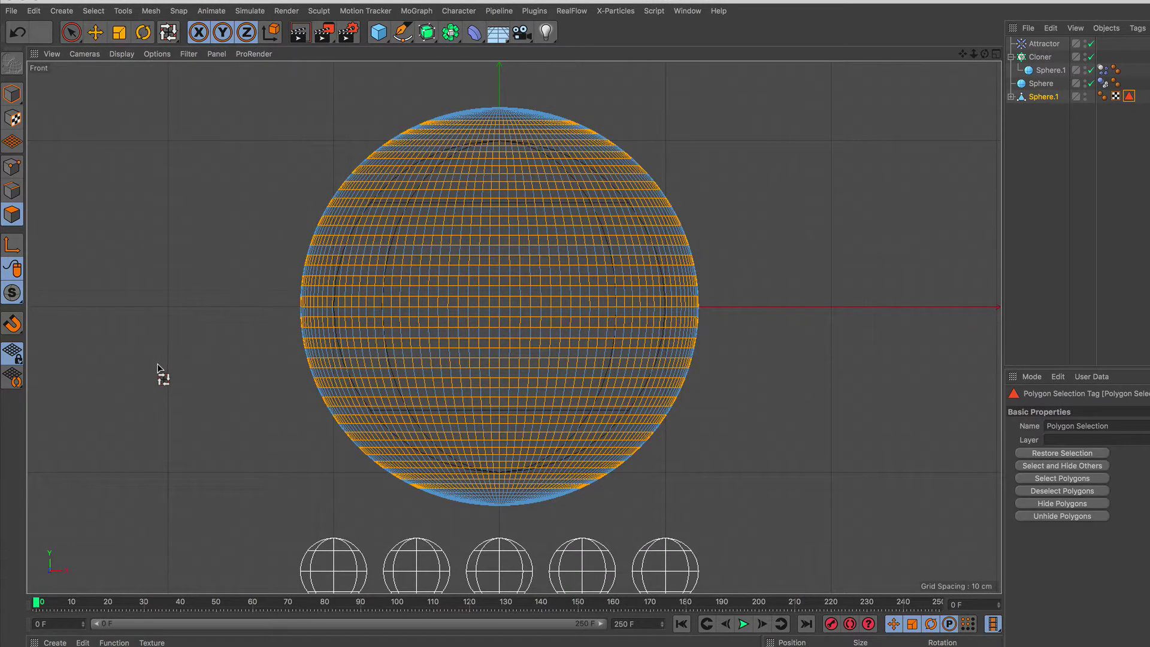
click(996, 55)
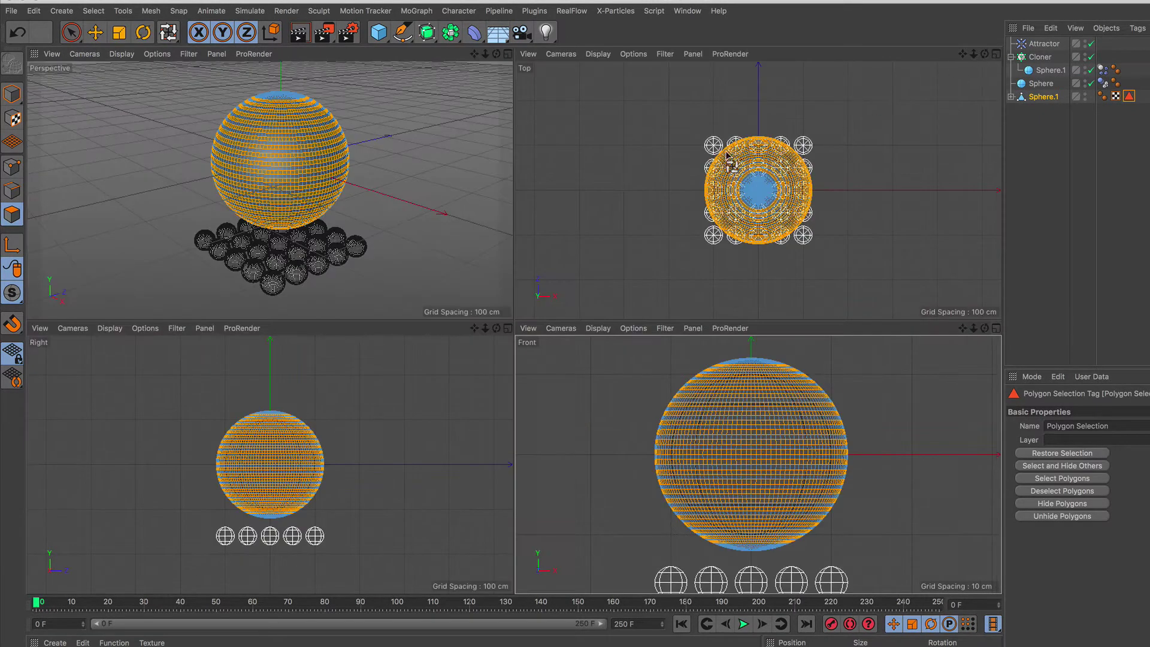
click(508, 54)
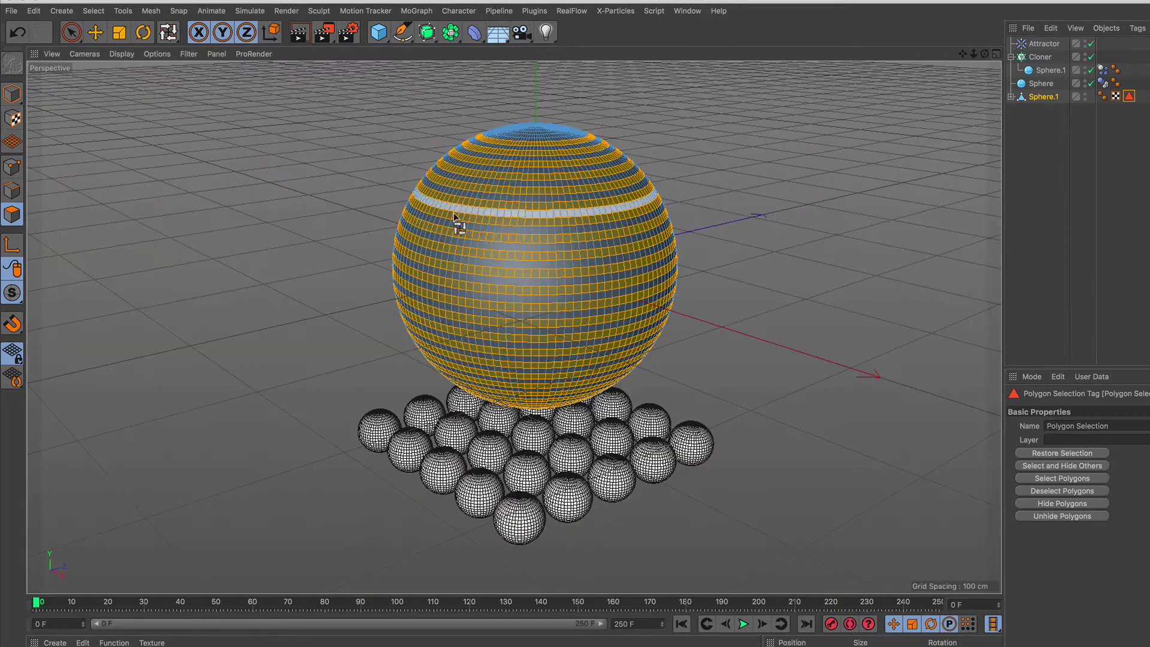
click(12, 94)
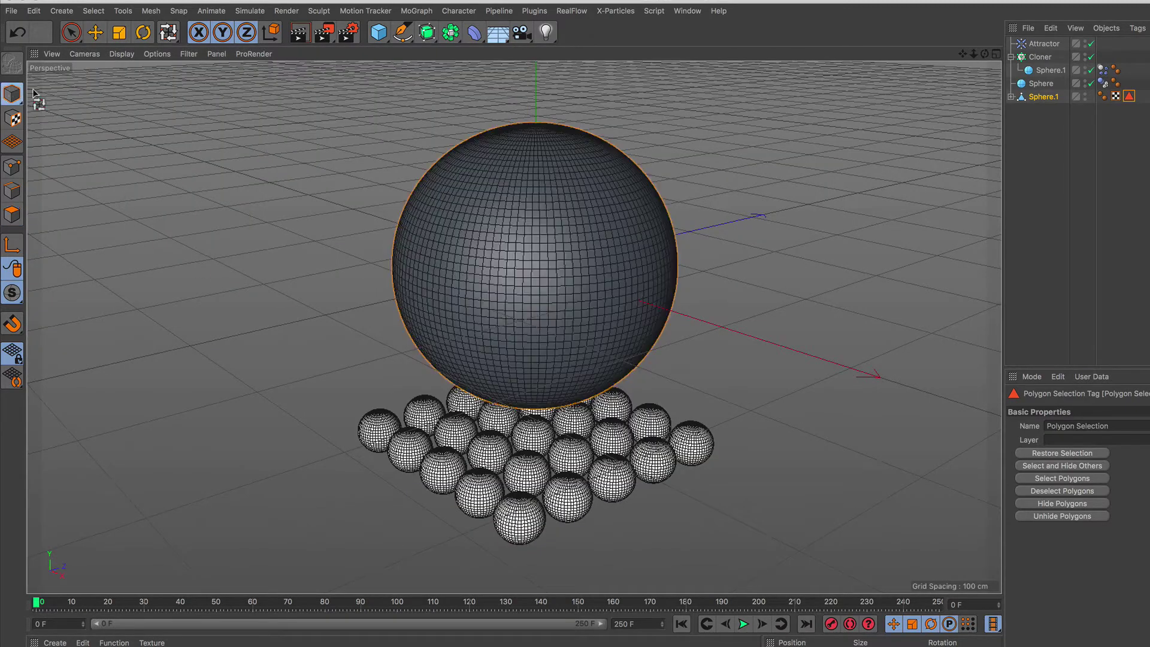
click(71, 32)
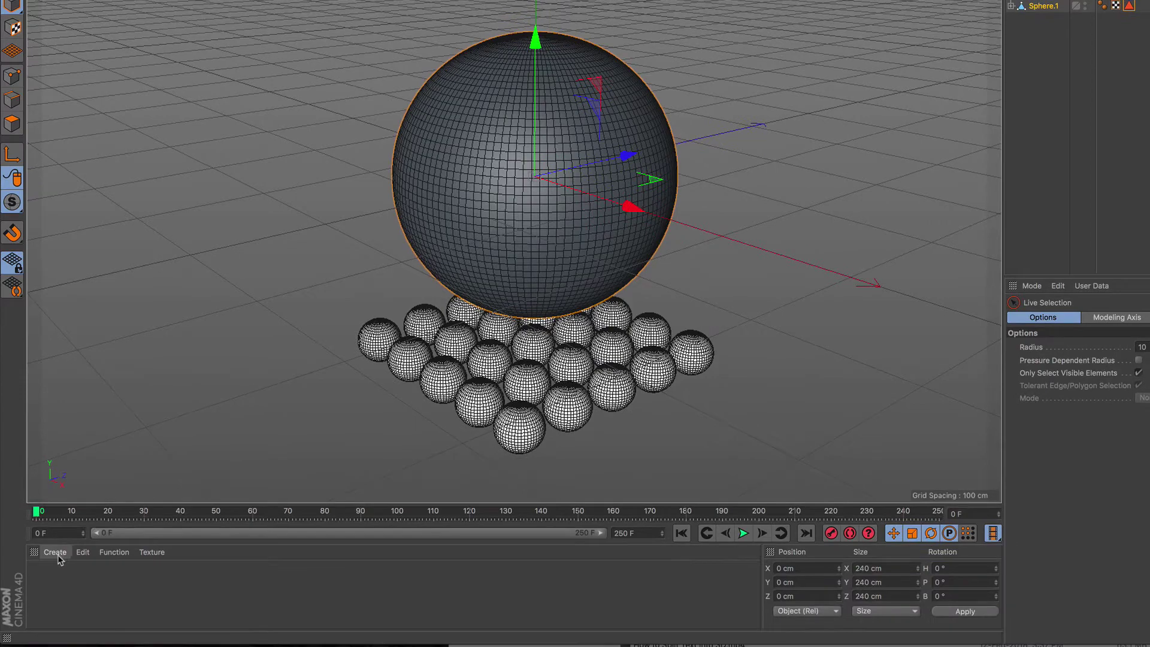
click(55, 552)
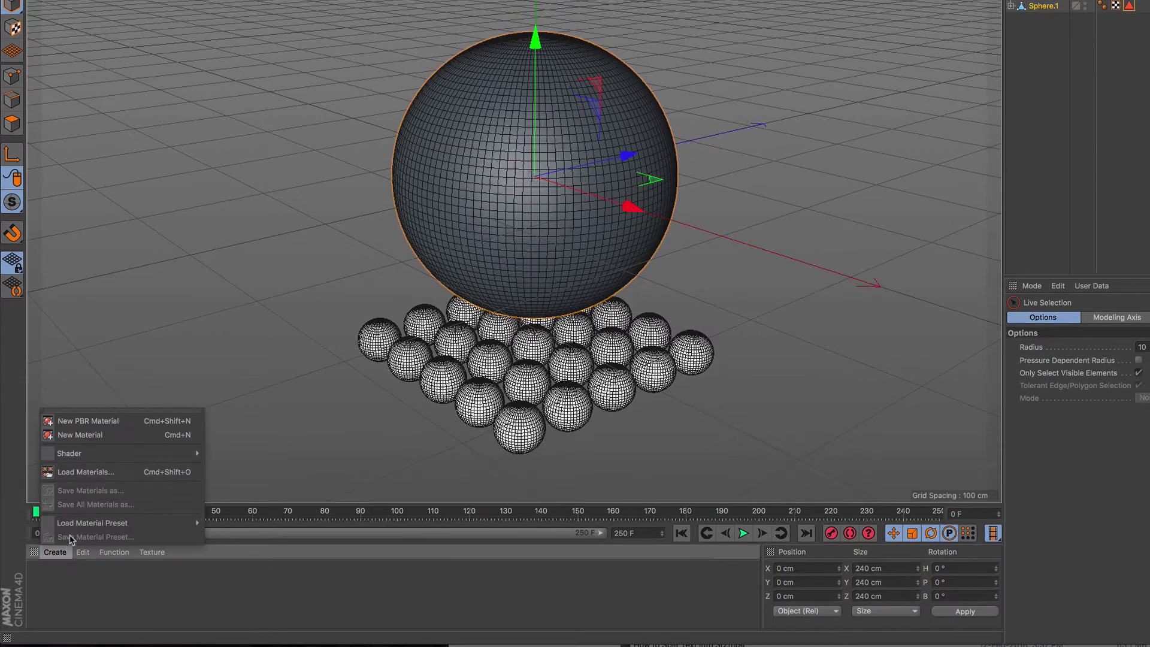
Apply a new white default material to Sphere.1
click(101, 444)
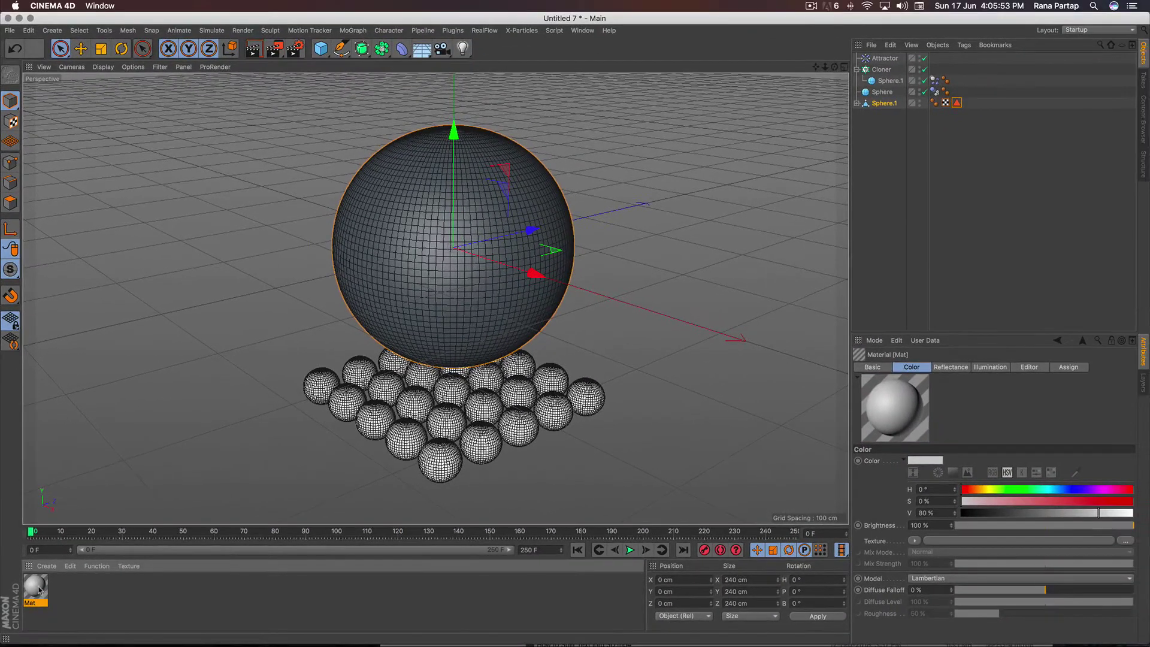
drag(886, 107, 885, 106)
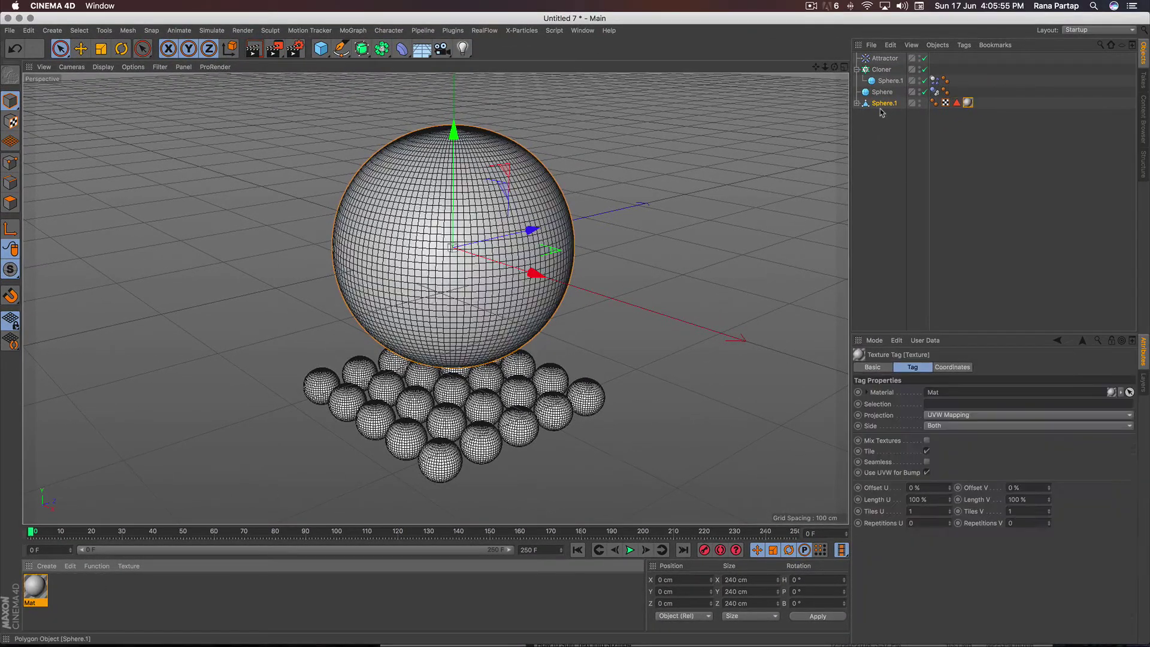
click(858, 103)
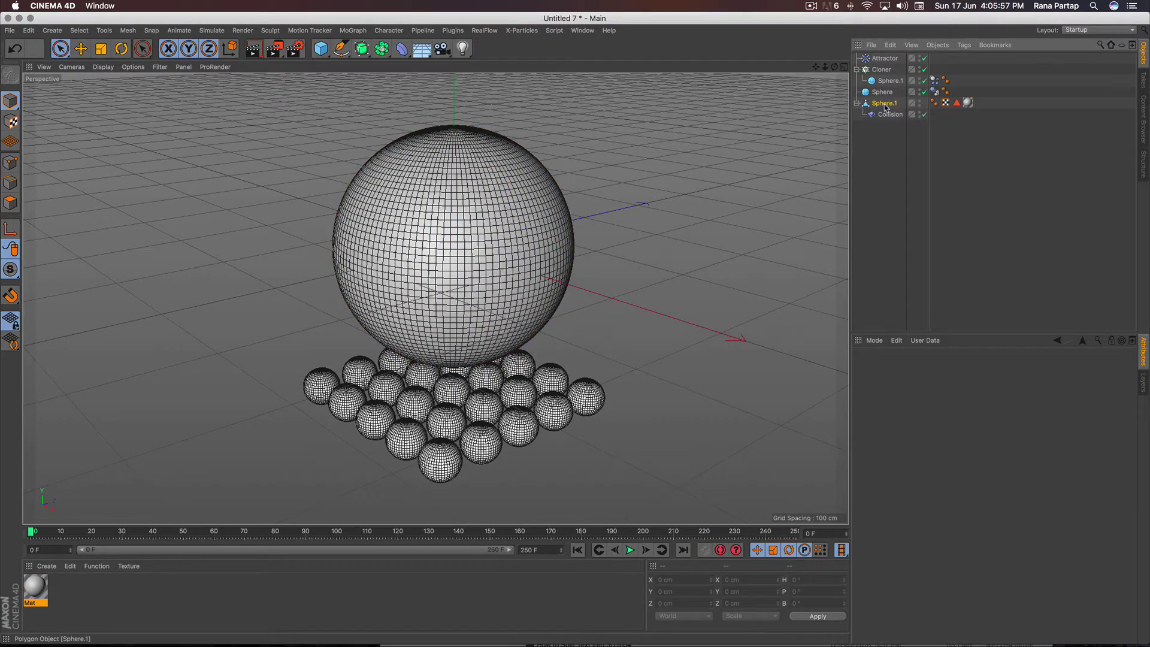
click(886, 107)
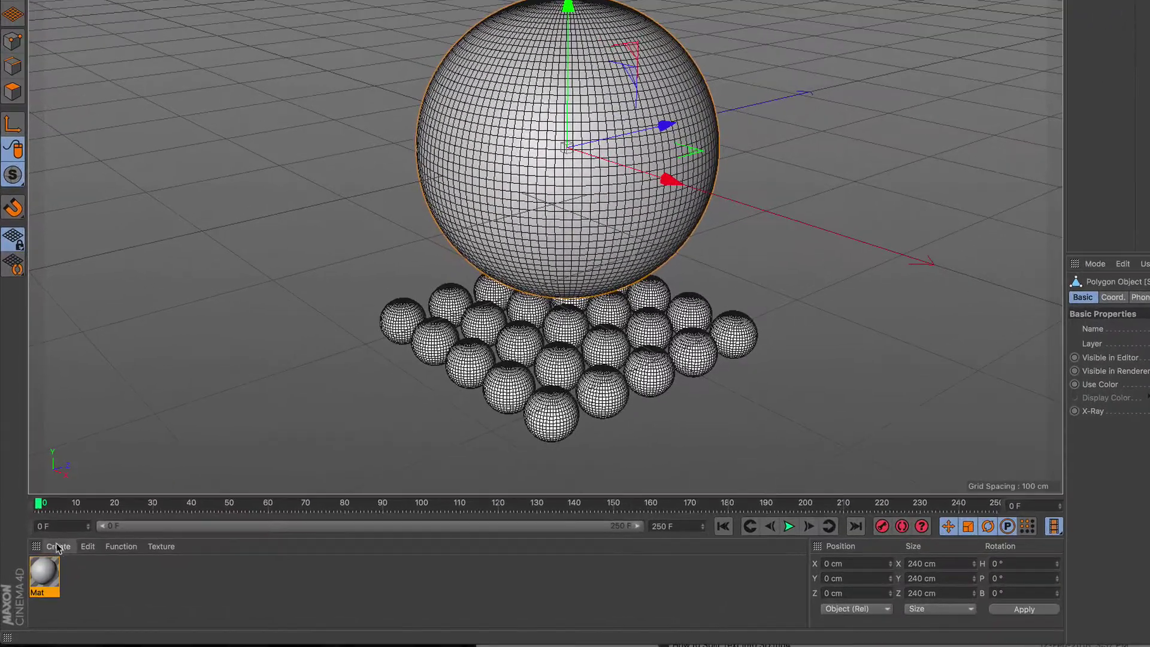
Create Mat.1 with reflectance disabled and a dark red colour
click(47, 566)
click(118, 423)
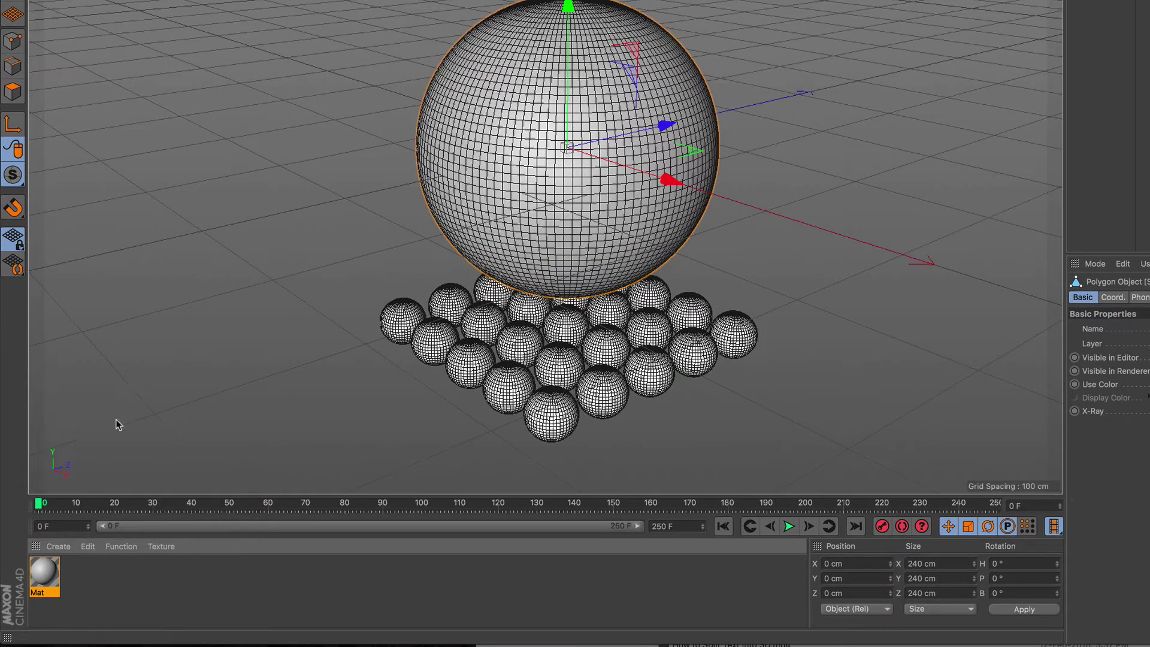
double_click(51, 572)
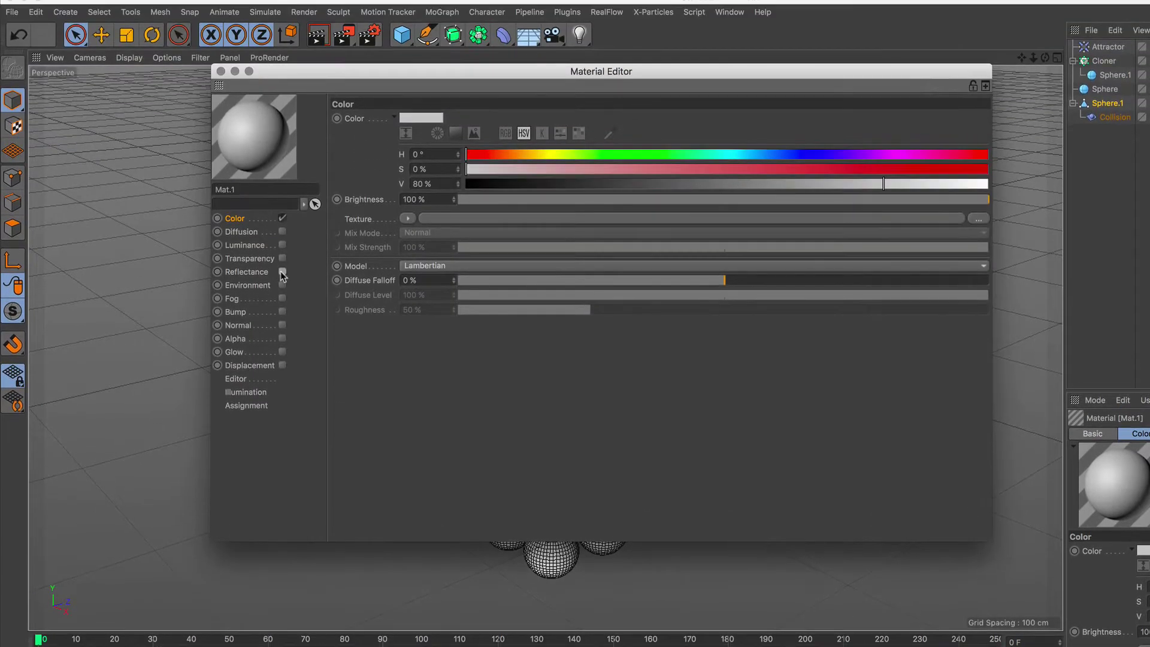
click(282, 272)
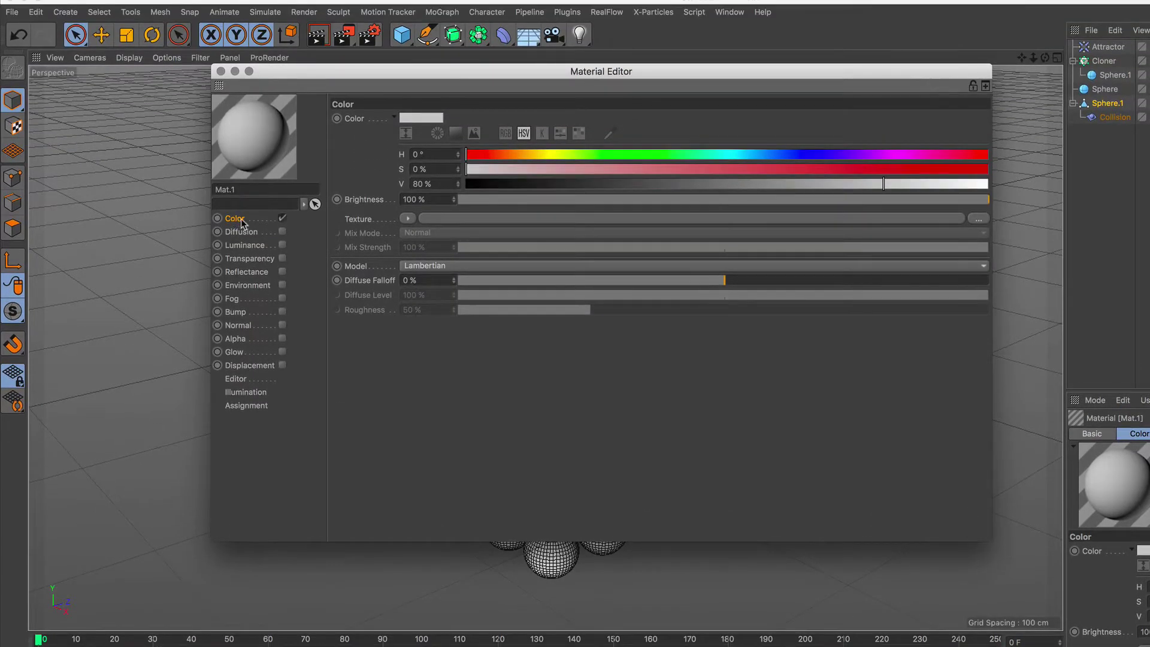
drag(832, 168, 956, 169)
click(695, 184)
drag(683, 185, 669, 185)
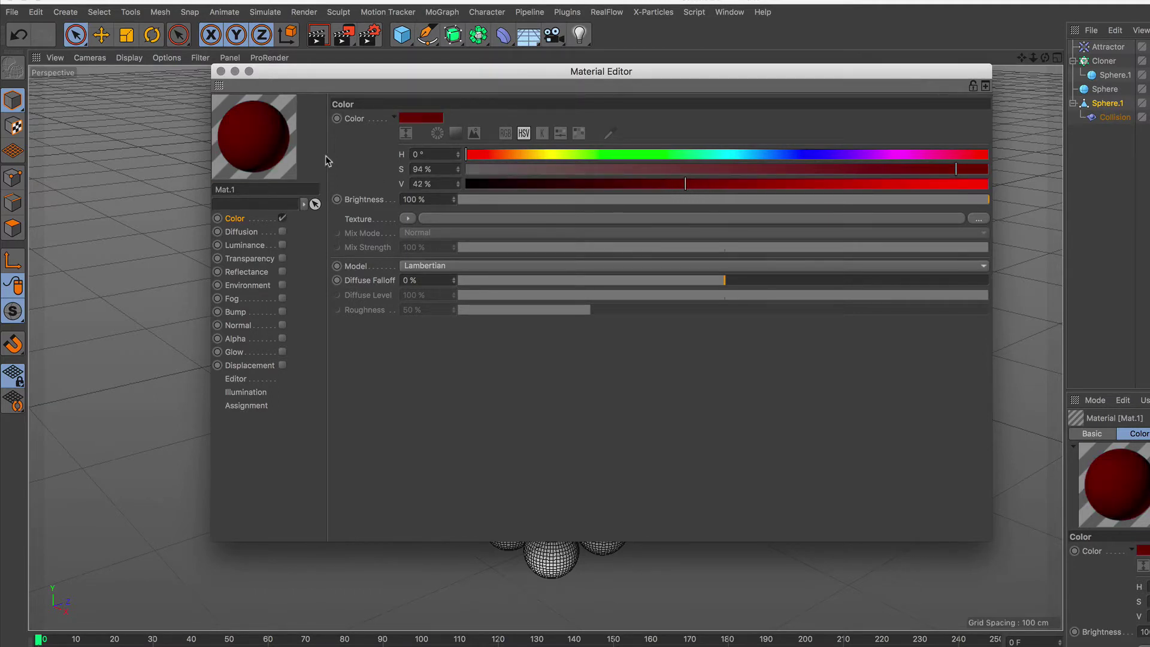
click(220, 71)
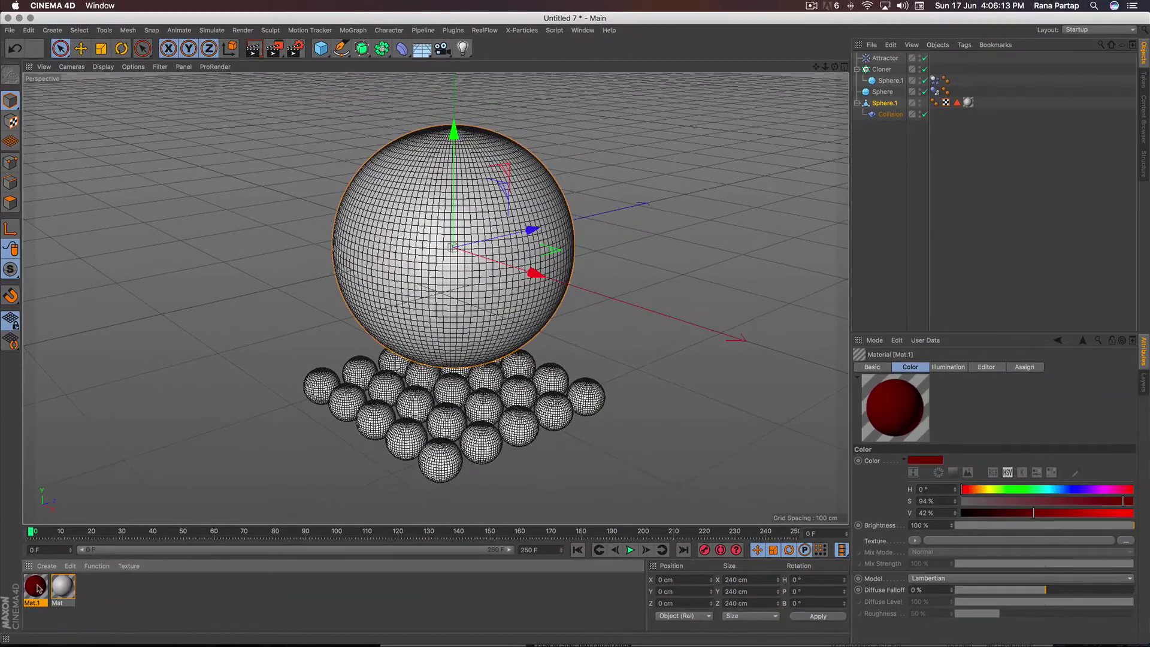
Apply dark red Mat.1 to Sphere.1 through its Polygon Selection, then deselect the sphere
drag(882, 107, 884, 104)
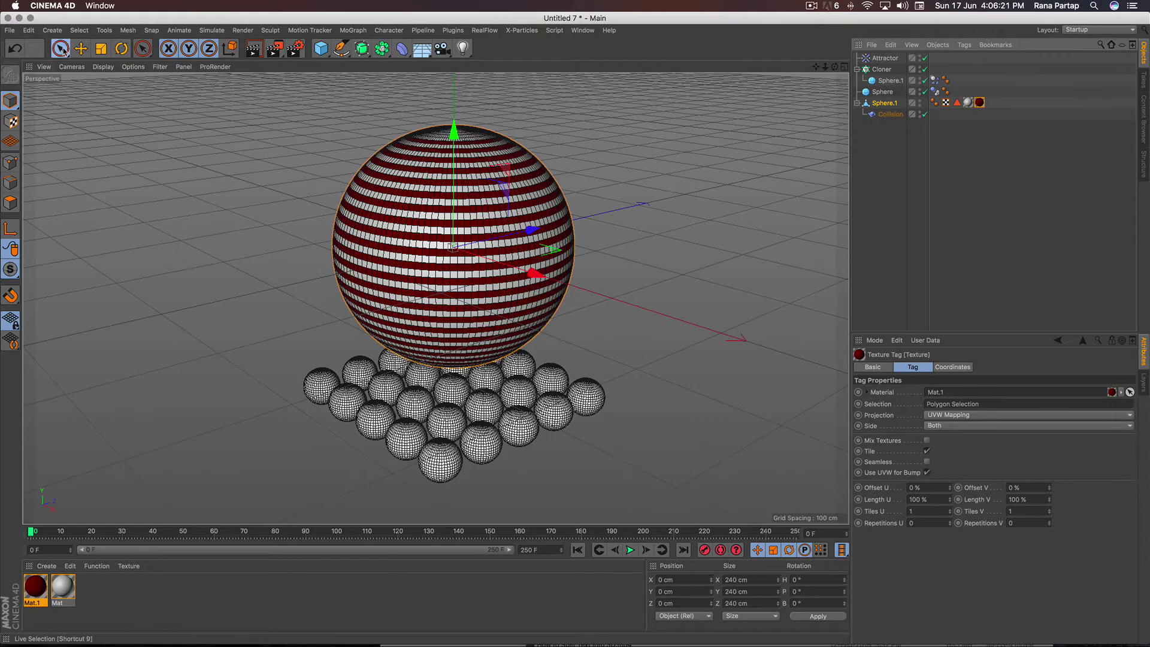
click(60, 48)
click(101, 217)
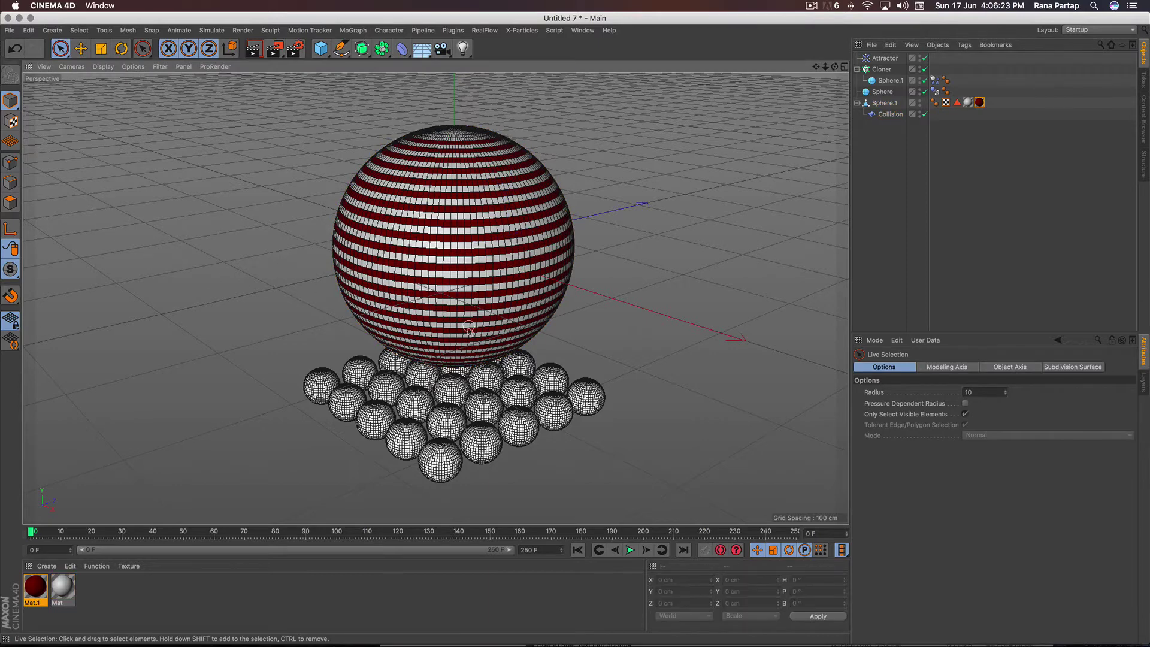
Play the simulation to frame 37 and render a preview of the dented striped sphere
click(629, 551)
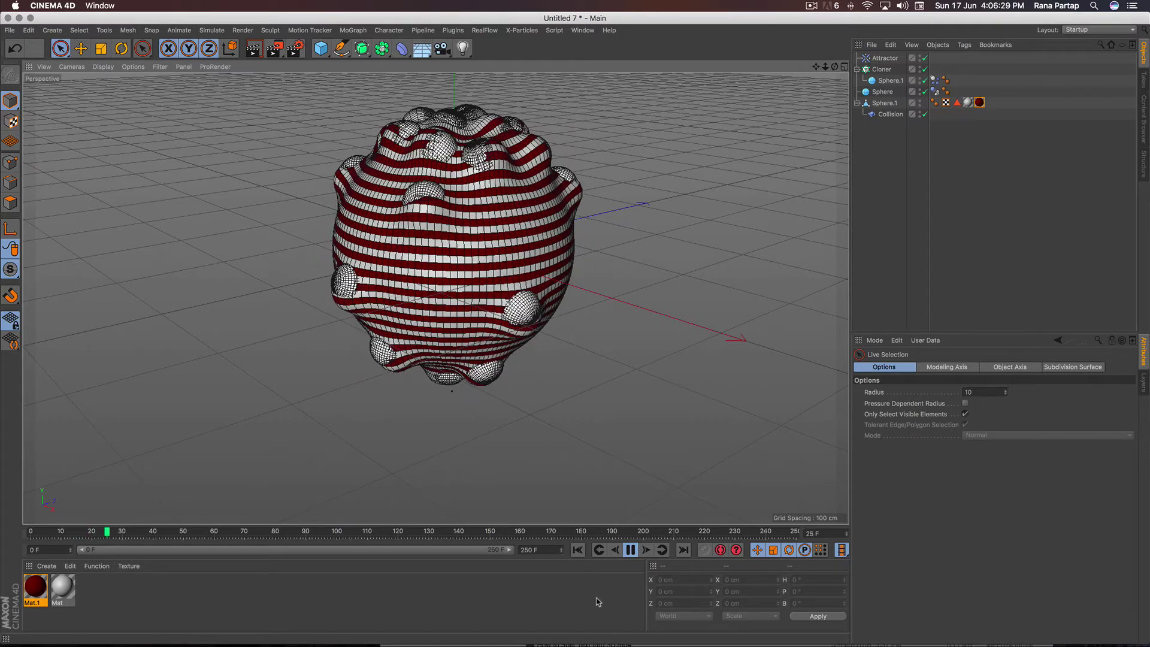
click(630, 550)
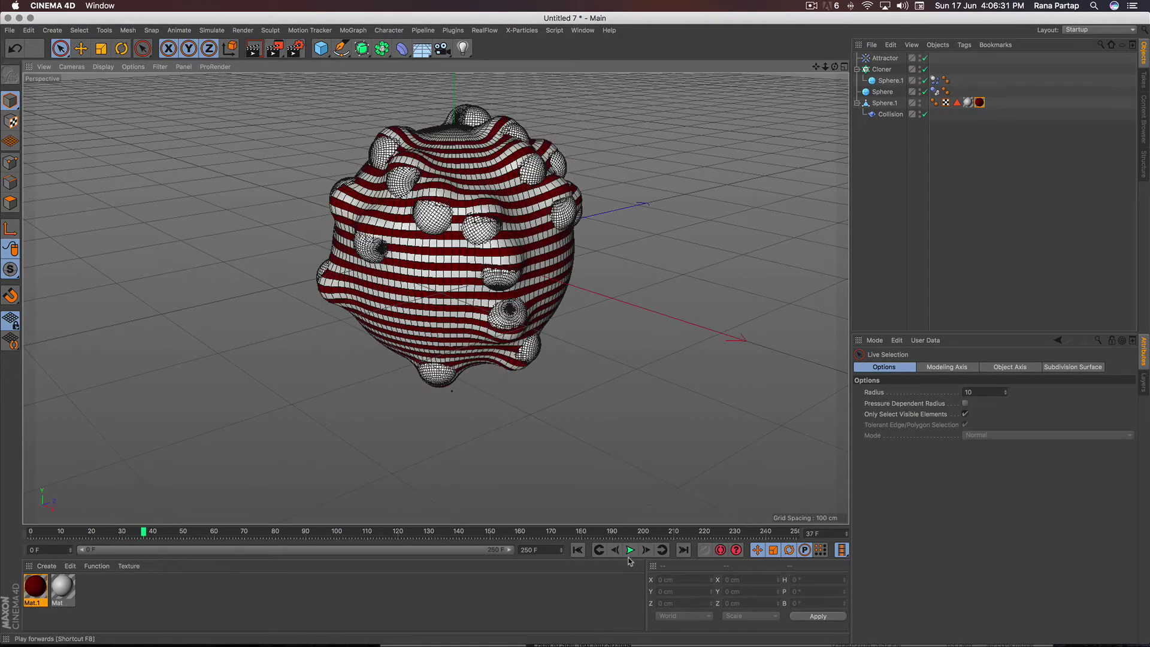
click(252, 49)
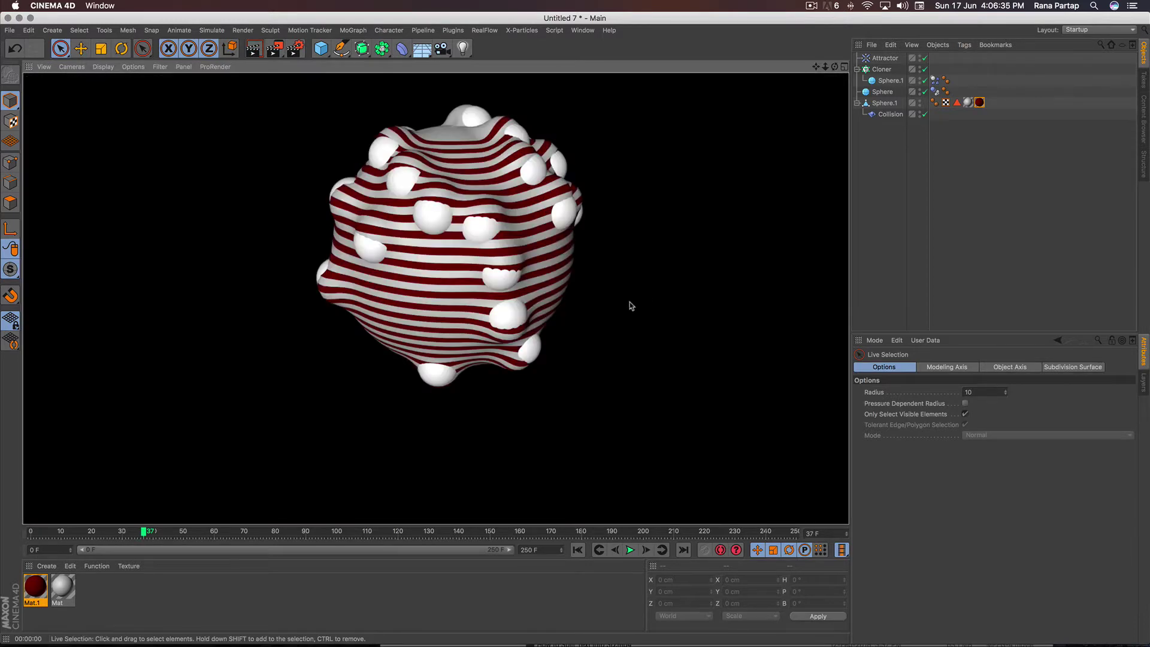
click(601, 336)
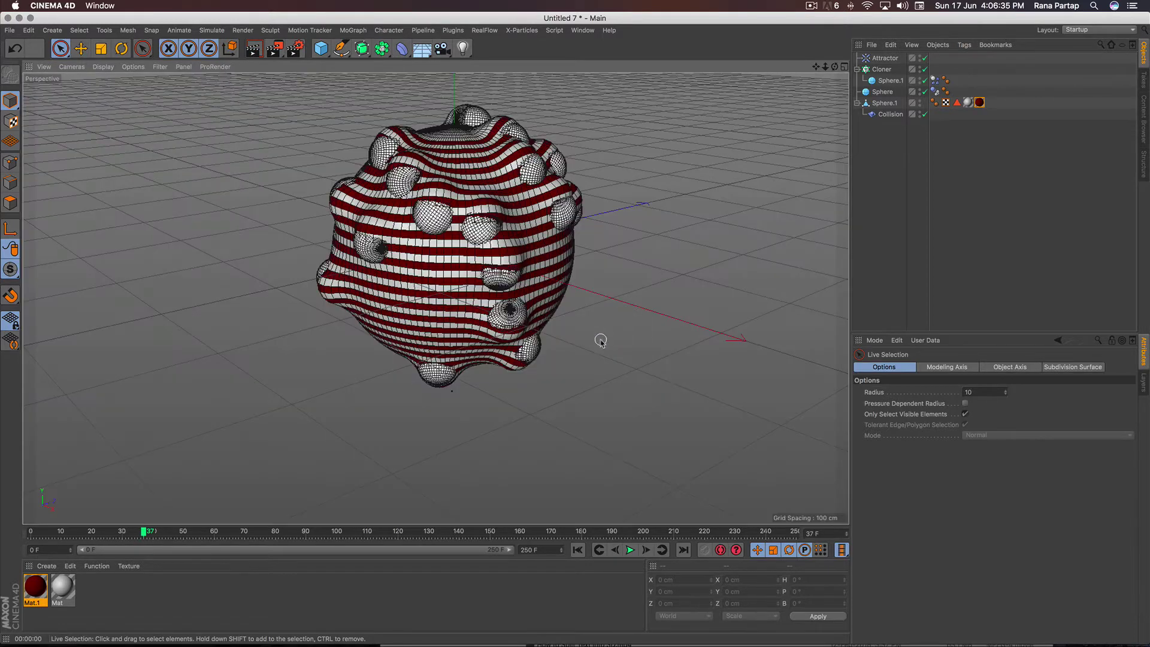
Move Sphere.1 out of the Cloner, make it editable, and enter Polygon mode
click(888, 82)
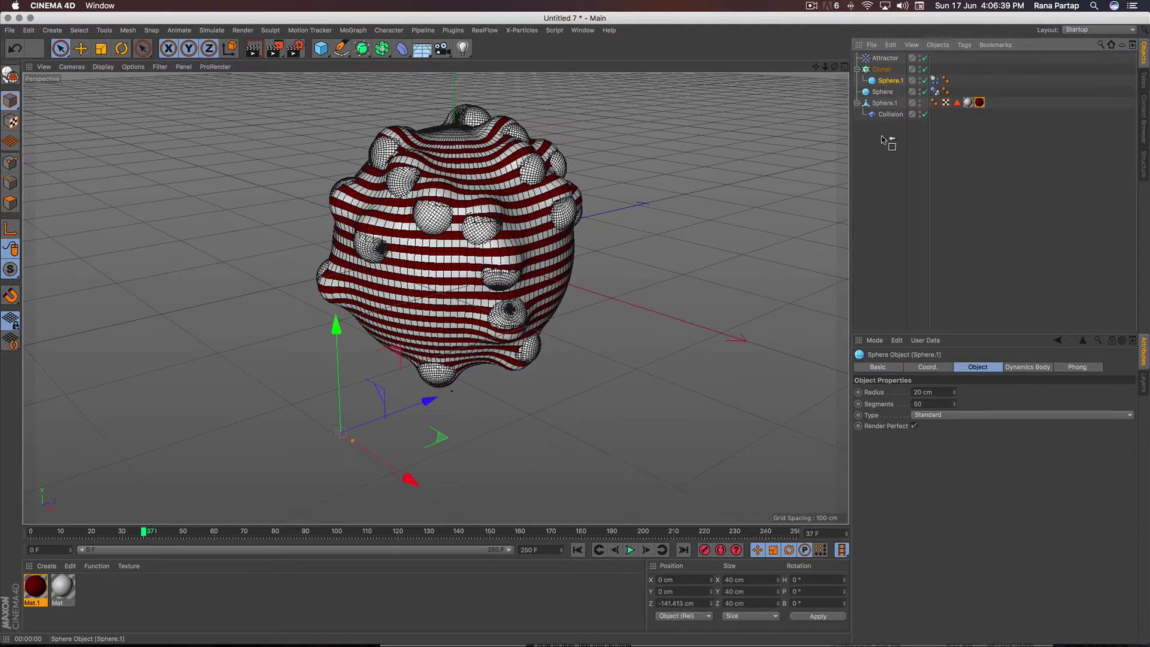
drag(881, 139, 882, 141)
scroll(334, 455, up, 3)
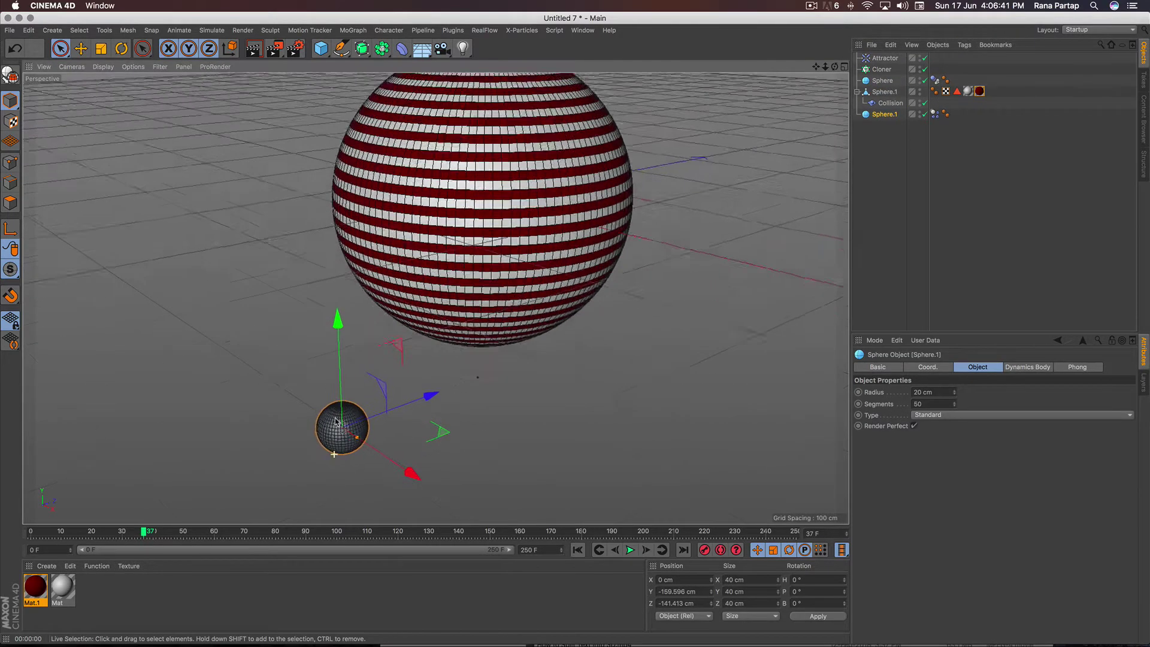
scroll(345, 426, up, 3)
scroll(347, 414, up, 3)
scroll(353, 384, up, 3)
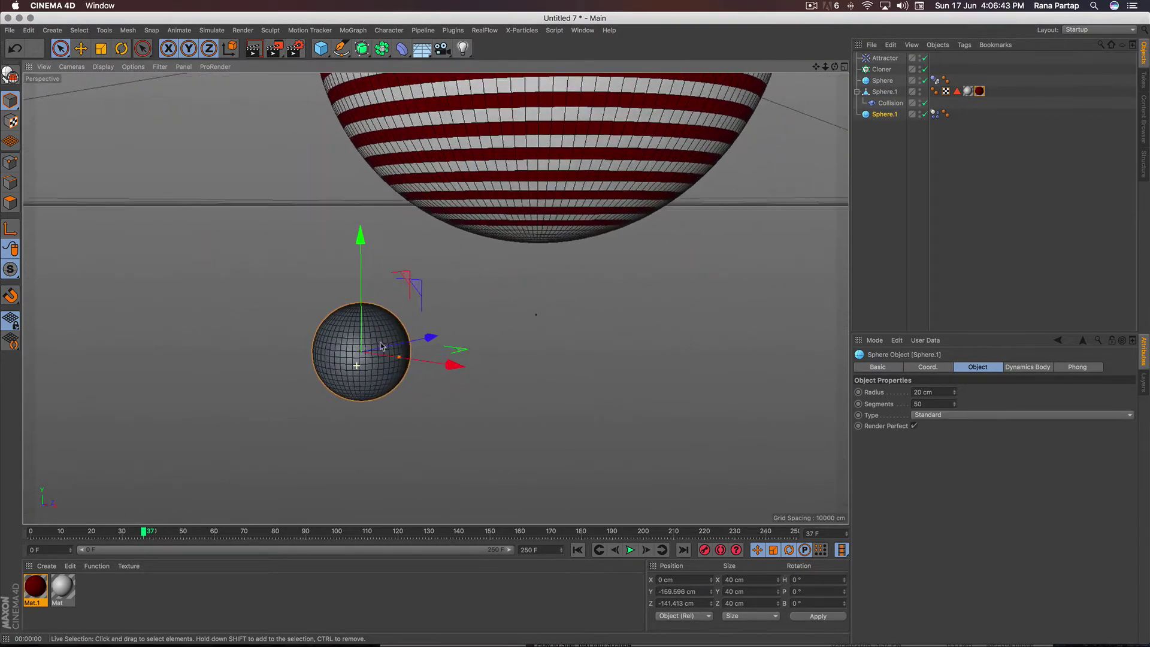
alt+drag(355, 370, 240, 336)
scroll(179, 315, up, 3)
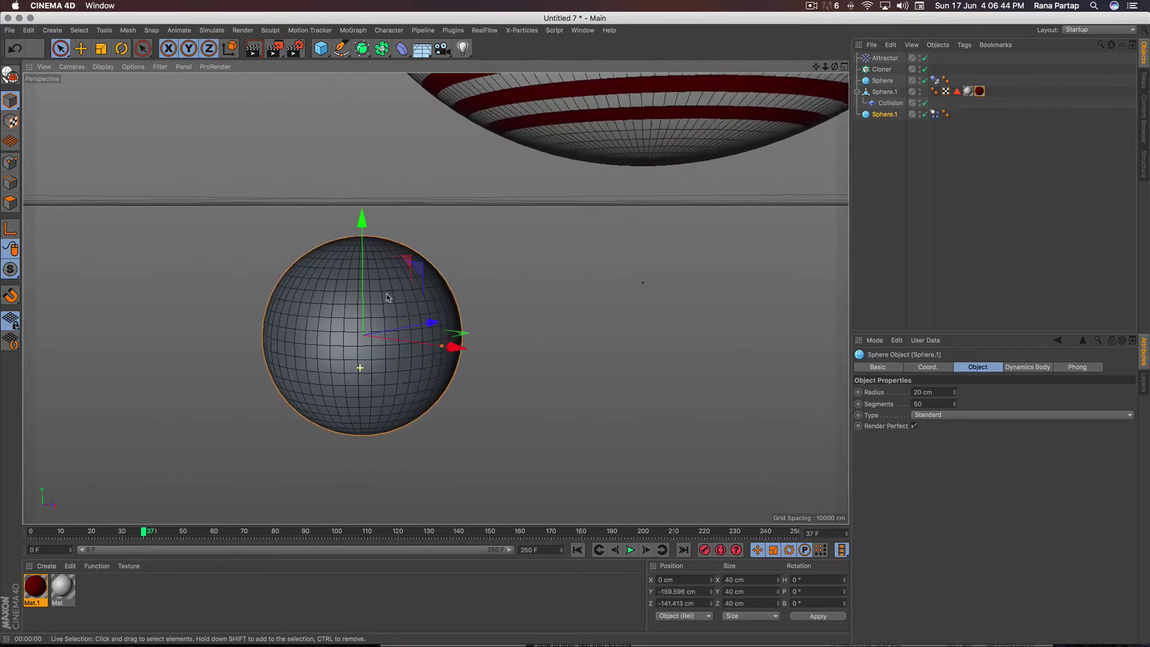
click(10, 74)
click(10, 204)
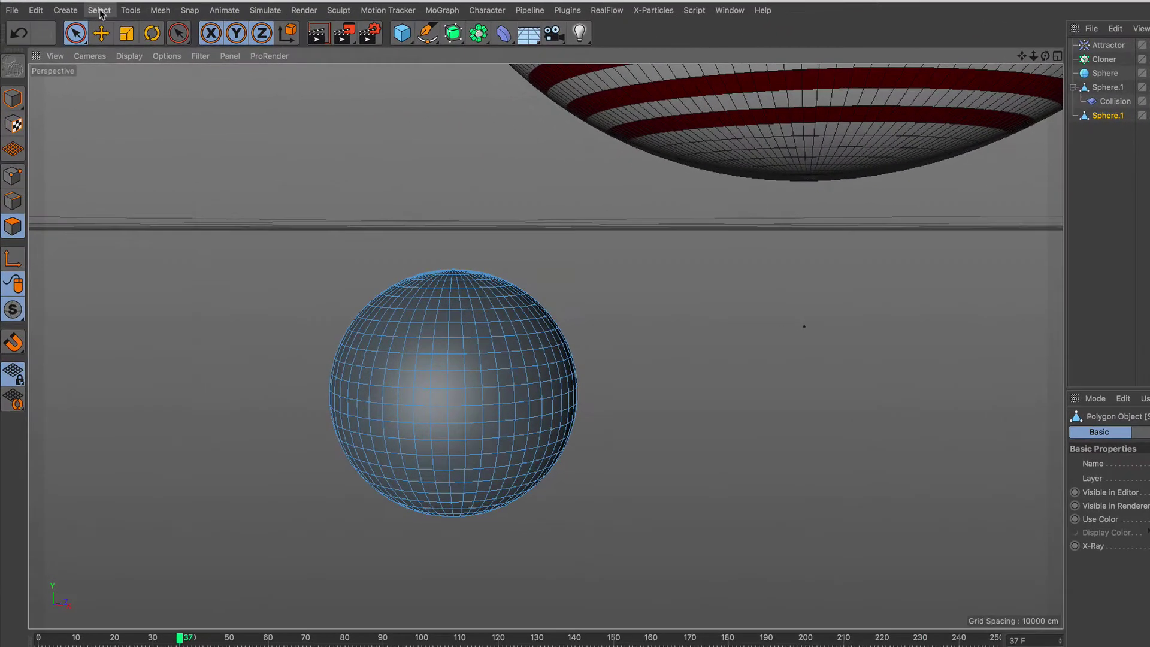
Choose the Loop Selection tool and maximise the Front view on the small sphere
click(79, 30)
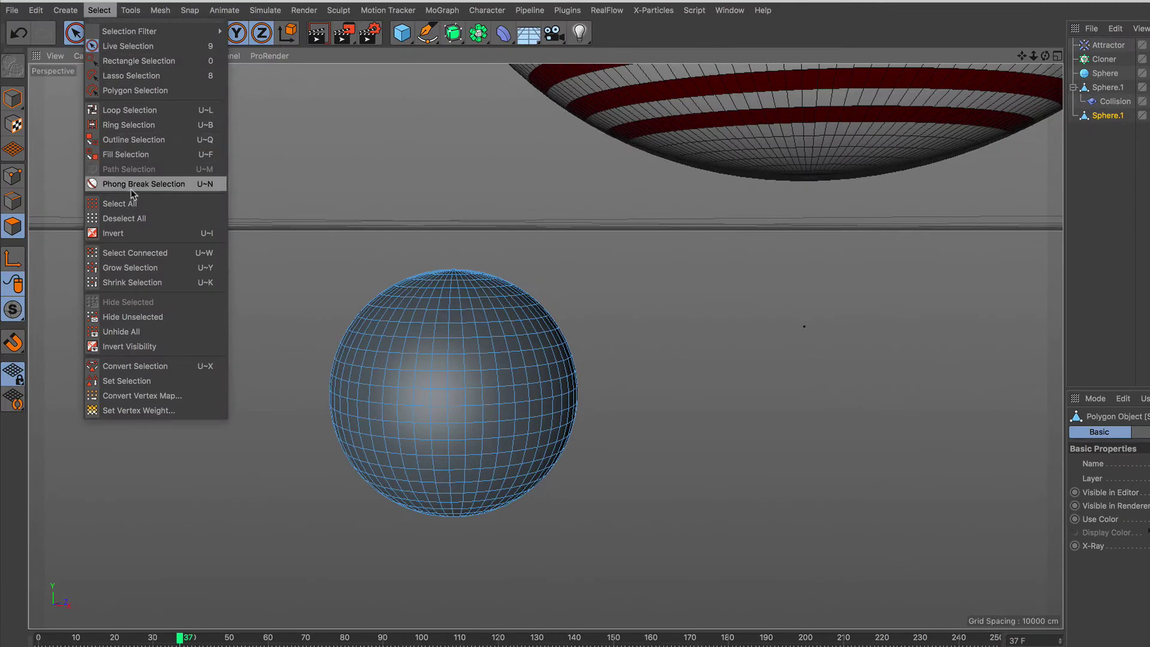
click(172, 111)
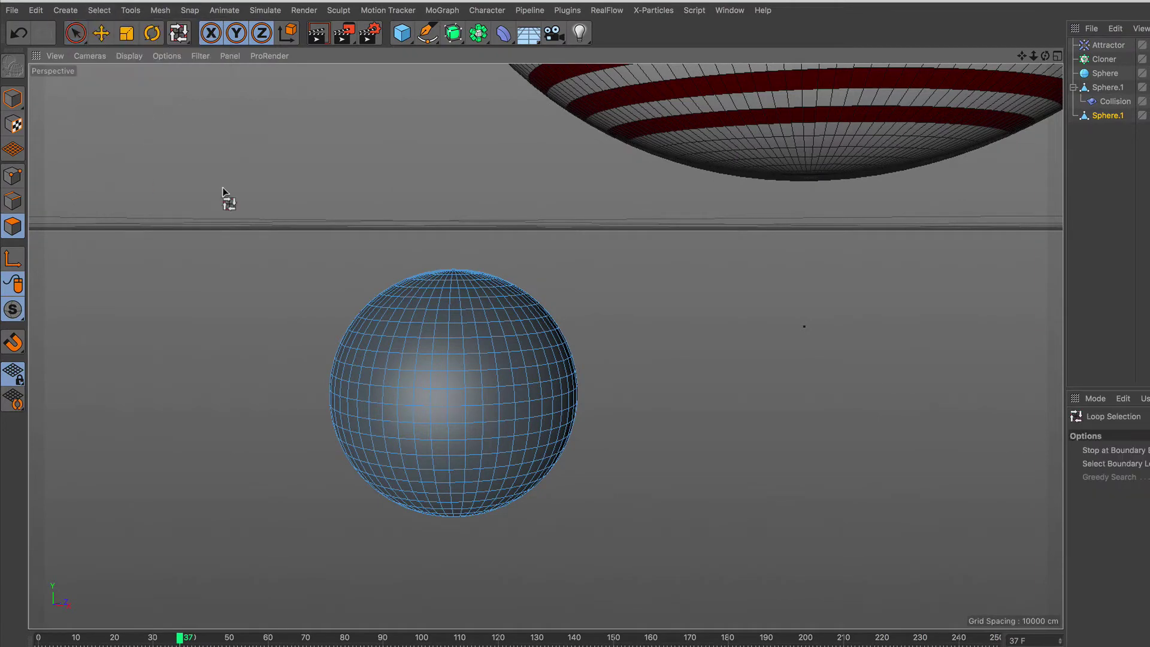
click(1057, 55)
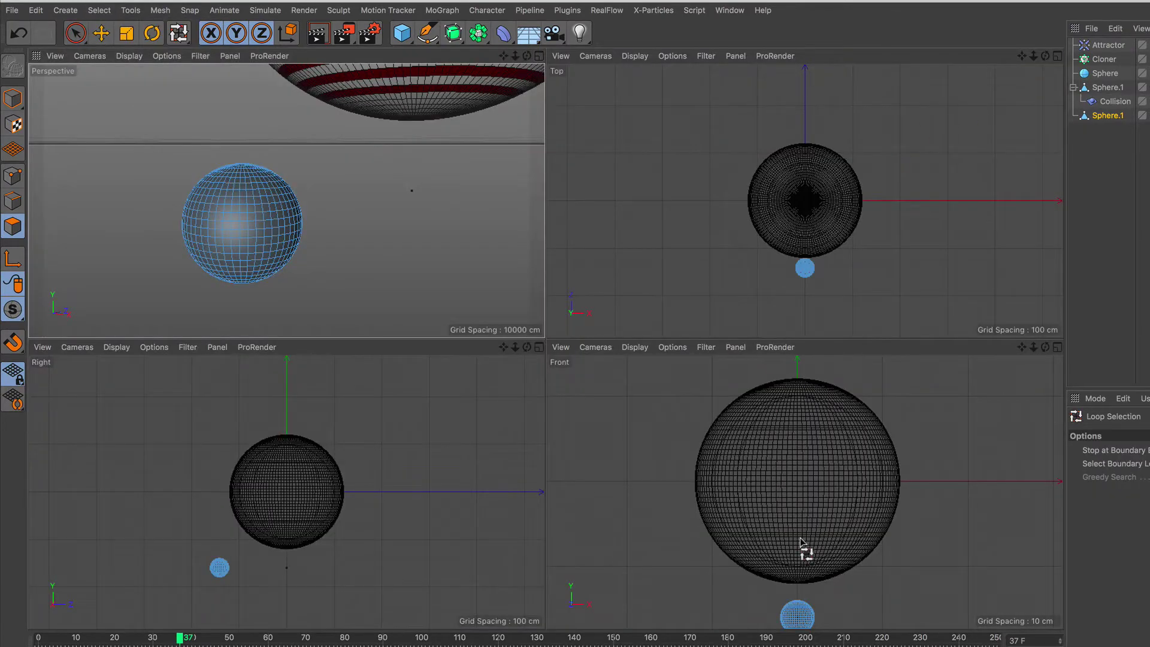
scroll(800, 497, up, 3)
scroll(800, 488, up, 3)
scroll(806, 431, up, 3)
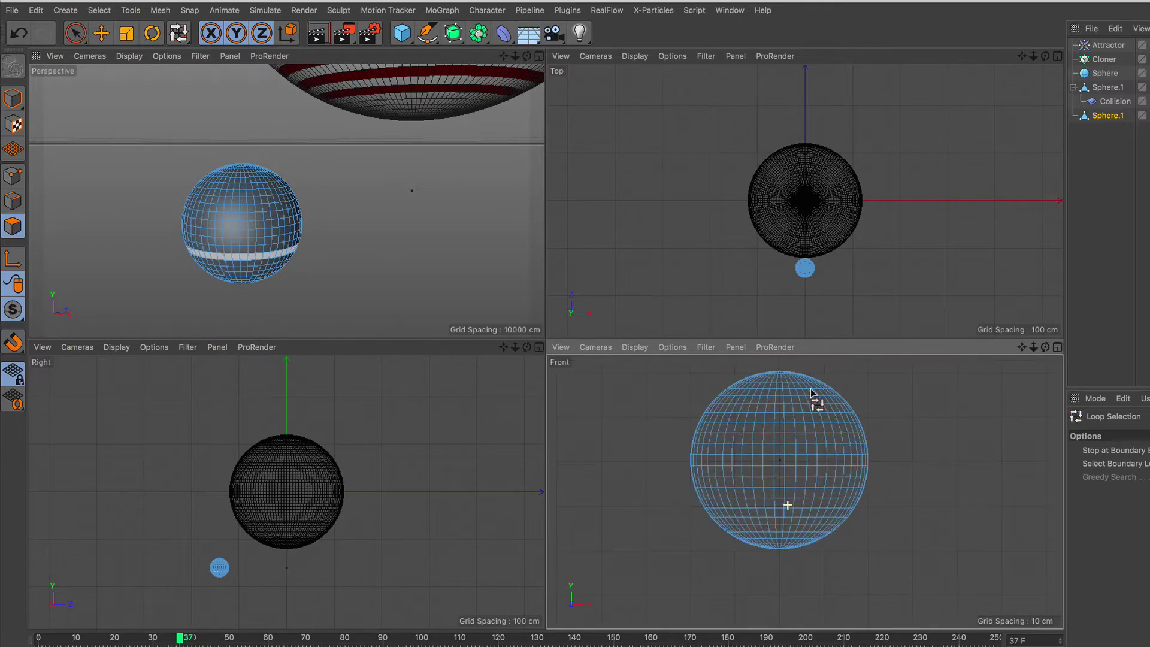
middle_click(898, 378)
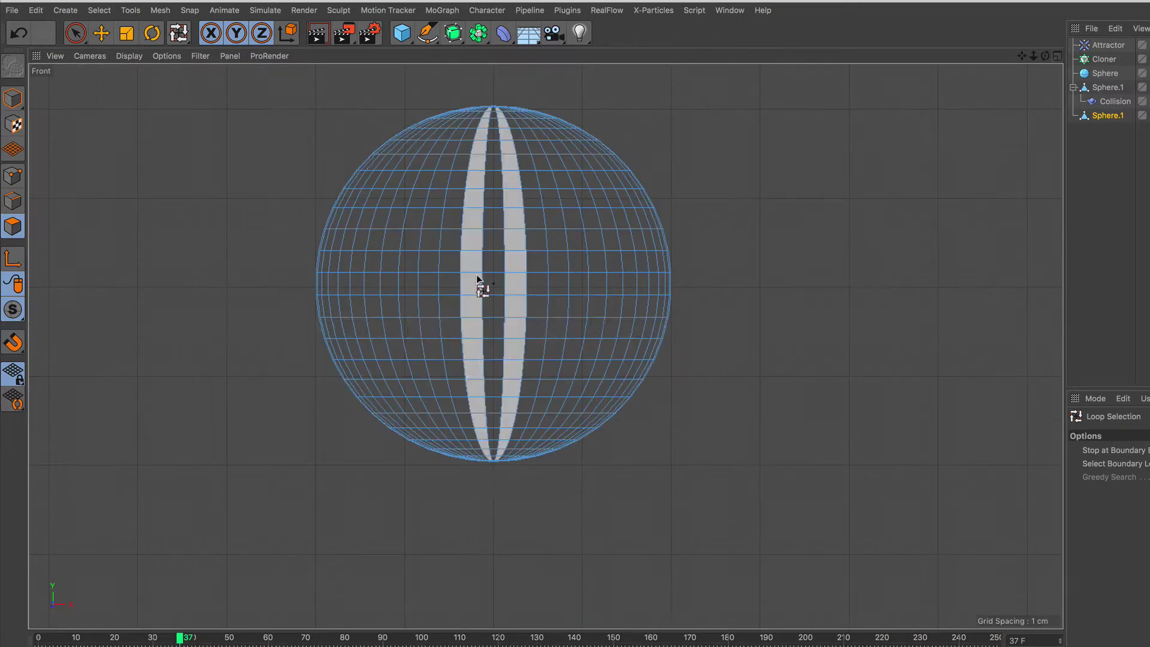
scroll(485, 264, up, 2)
scroll(492, 279, up, 1)
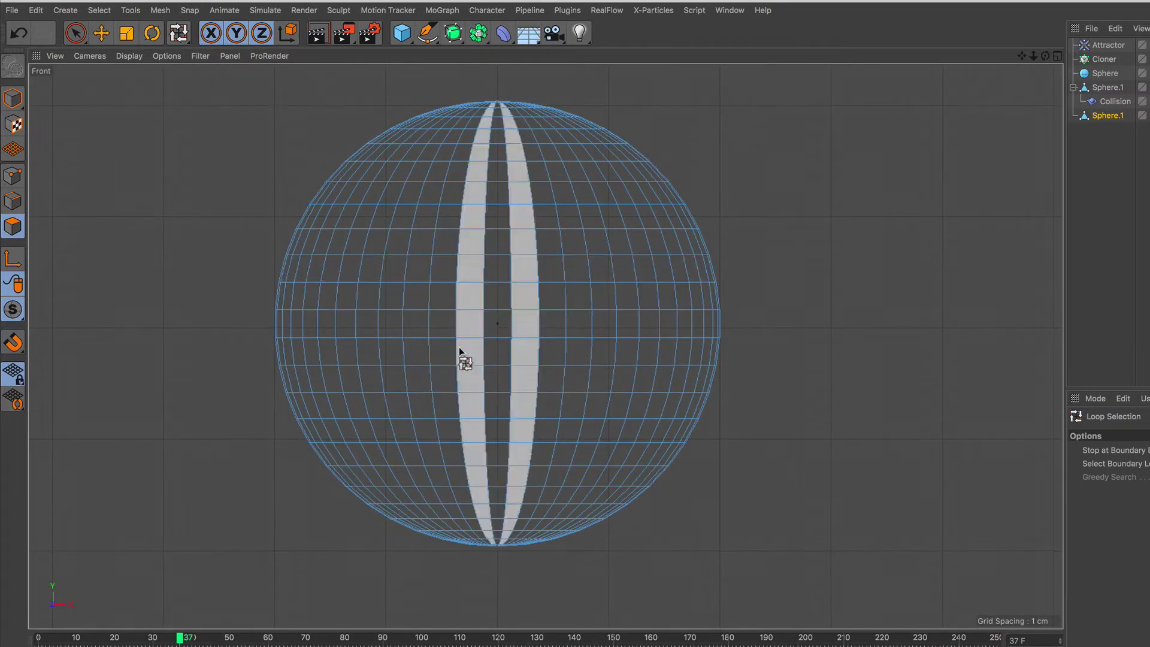
Select alternating horizontal face loops from the equator up to the top pole and down to the bottom pole
click(478, 323)
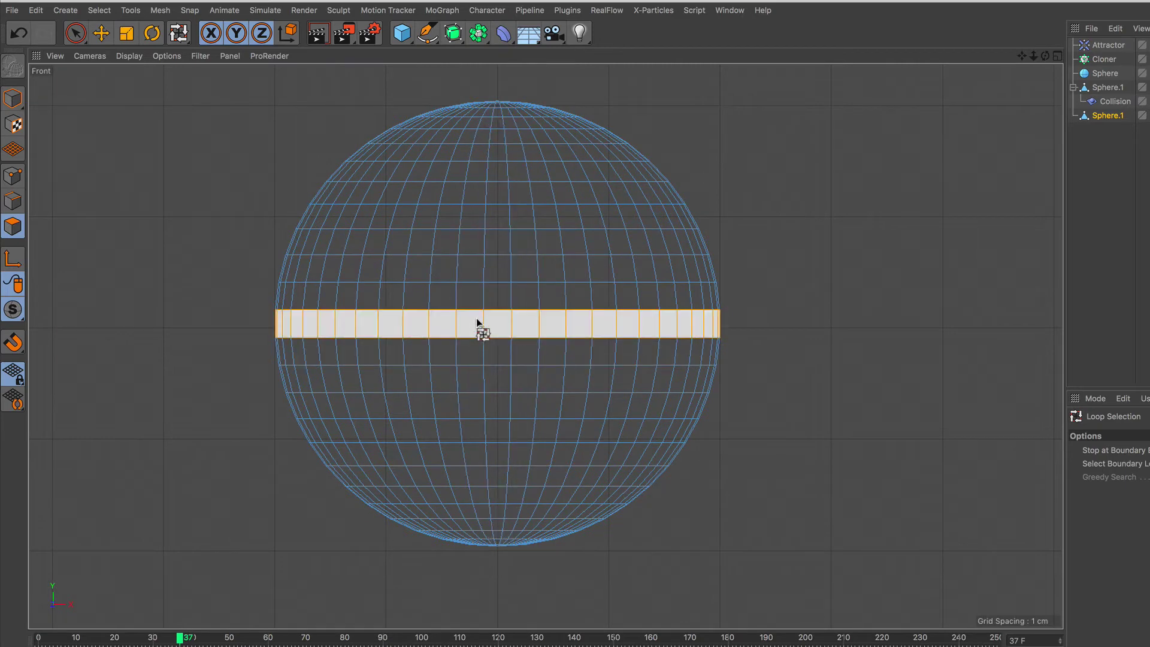
shift+click(476, 271)
shift+click(496, 213)
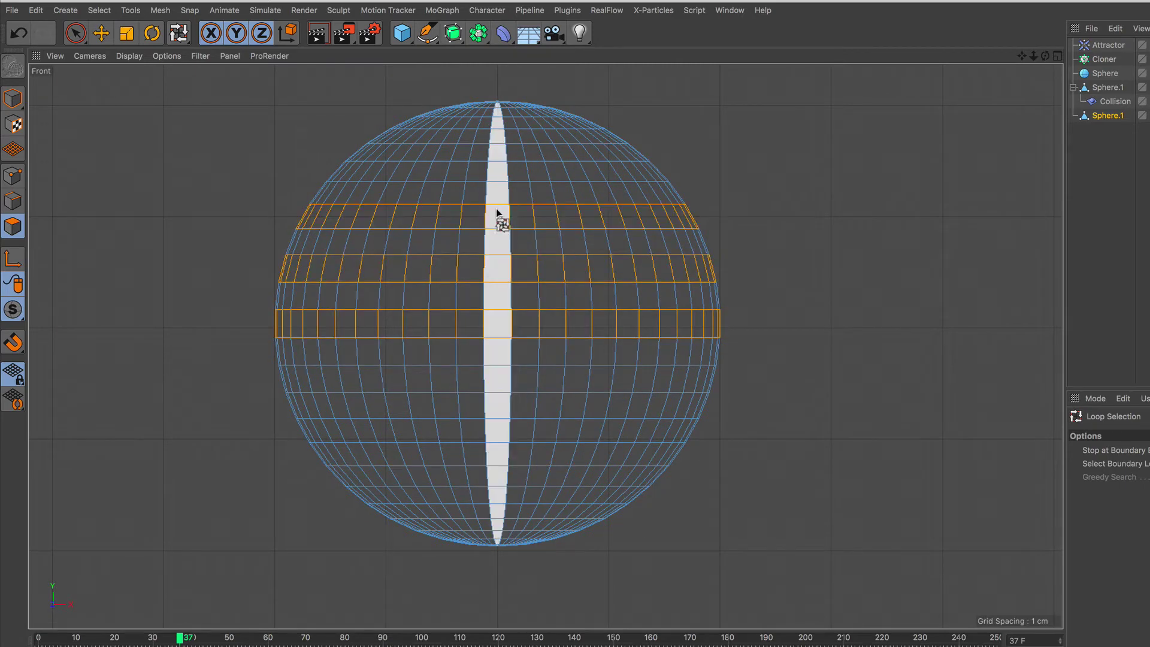
shift+click(498, 173)
shift+click(505, 137)
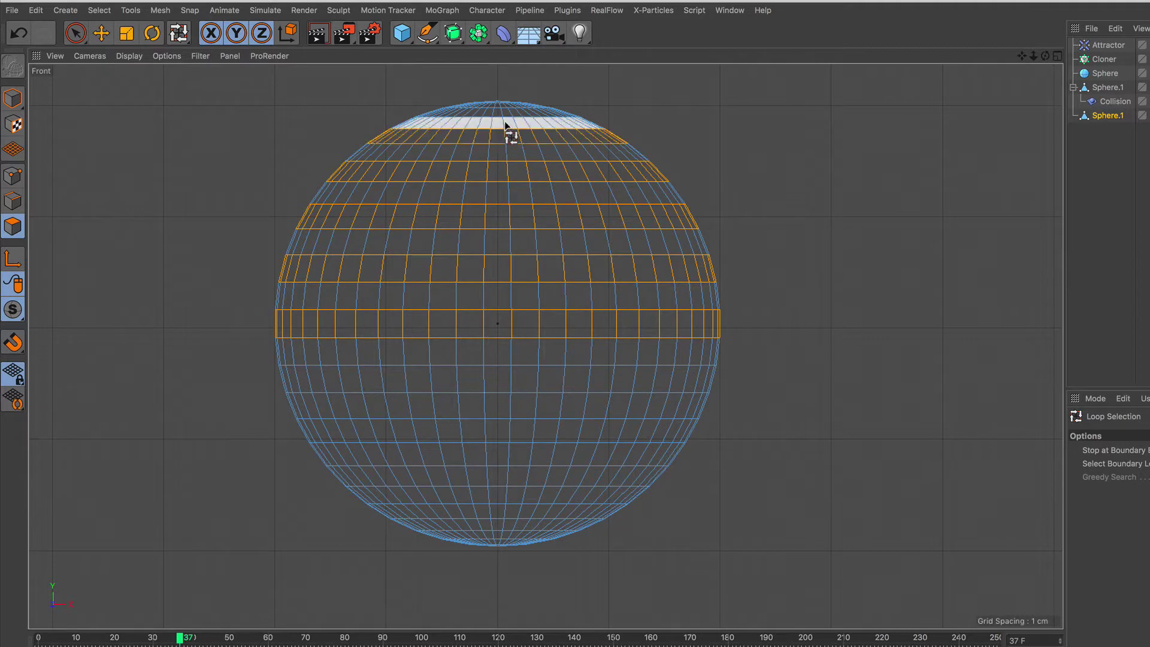
shift+click(508, 111)
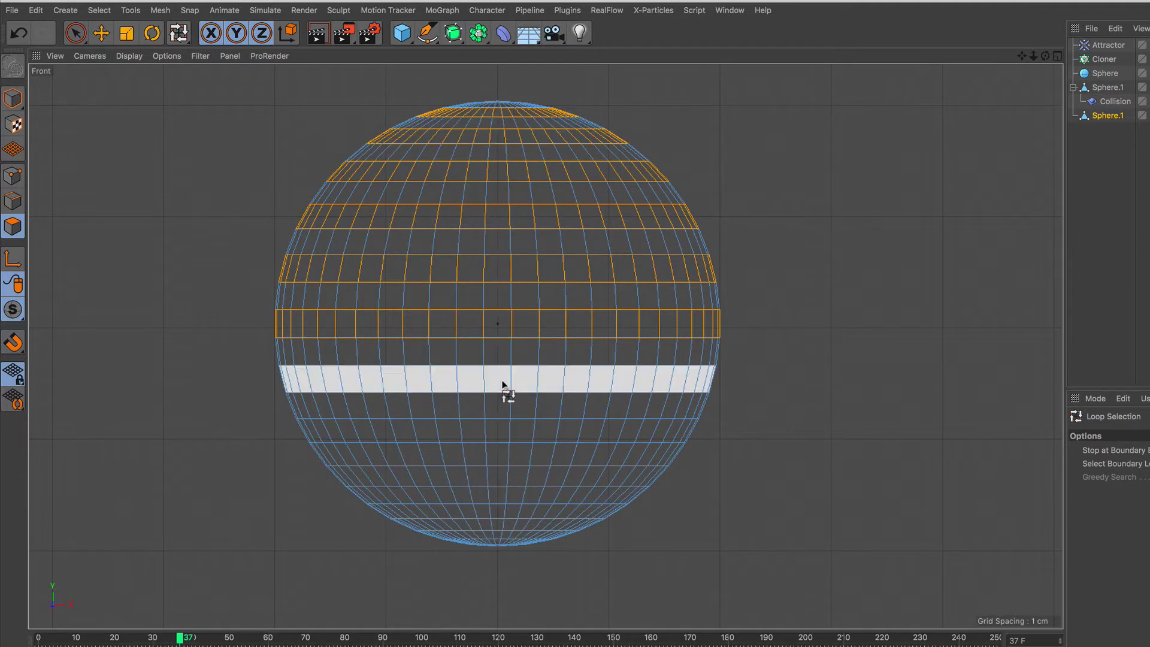
shift+click(502, 379)
shift+click(508, 429)
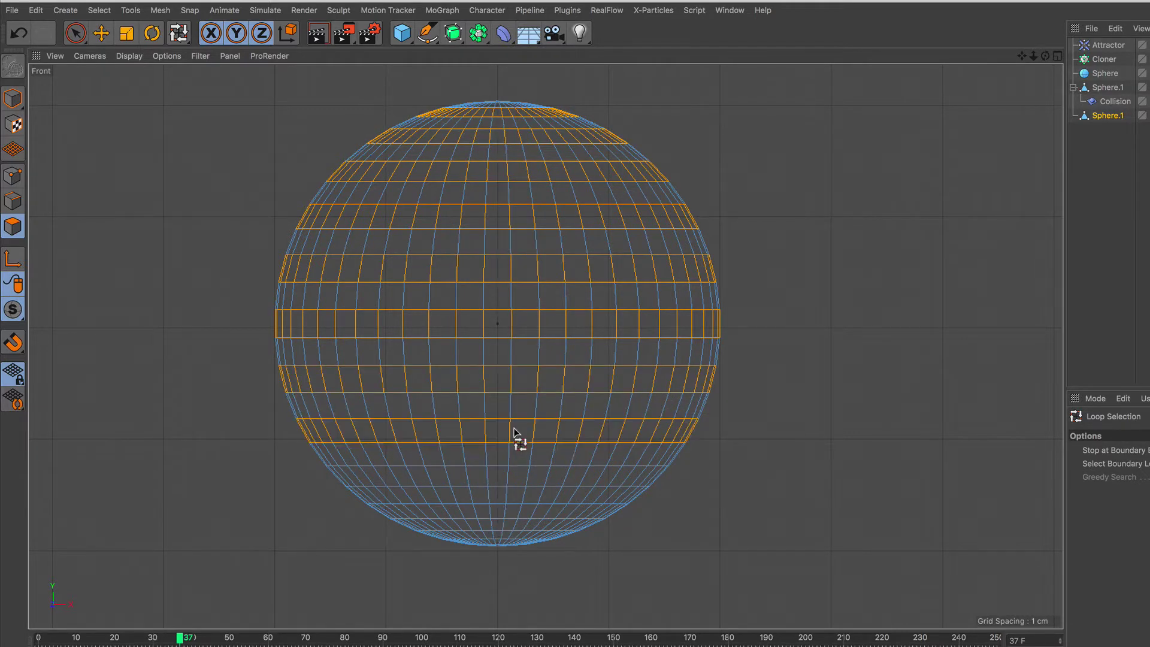
shift+click(513, 476)
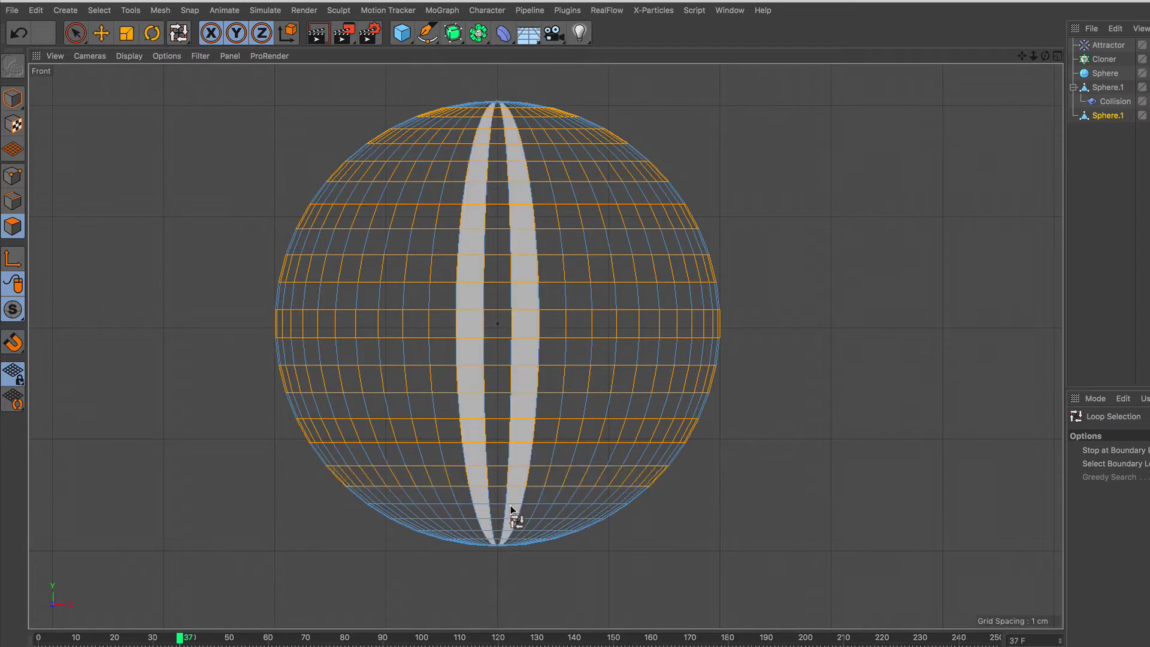
shift+click(518, 512)
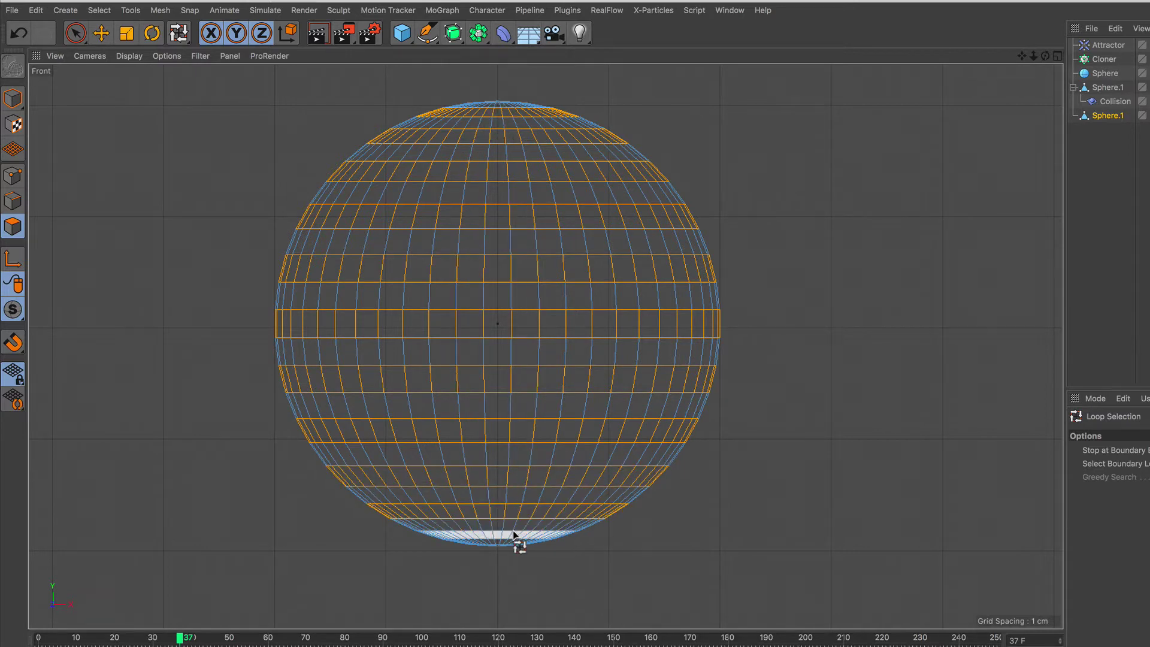
shift+click(513, 533)
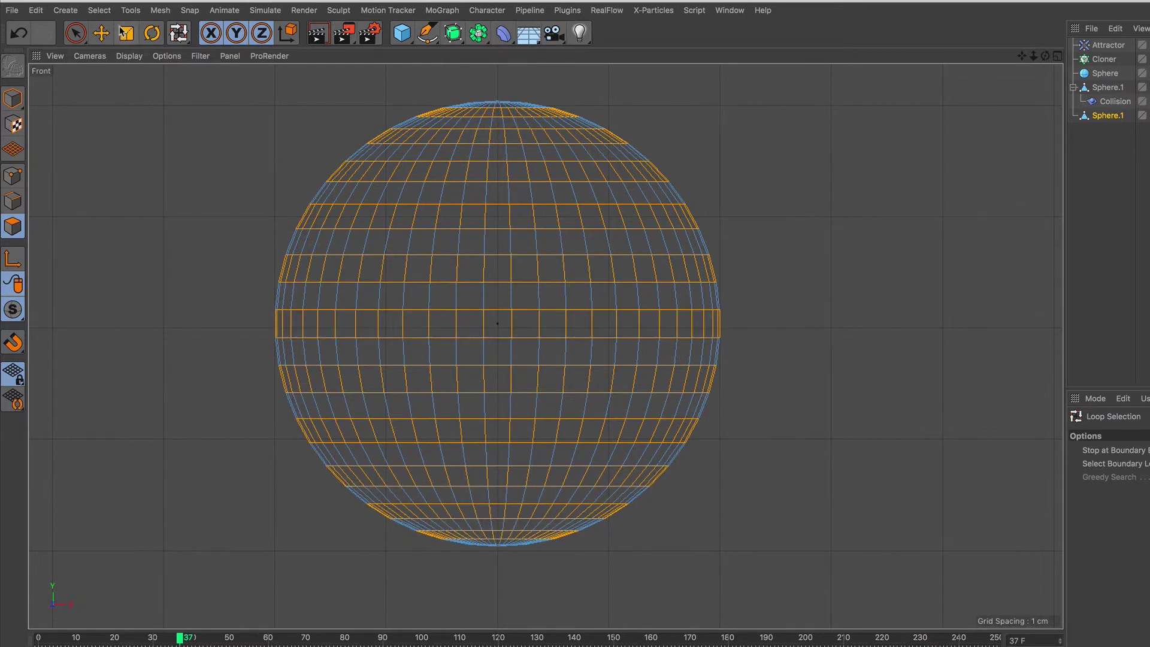
click(100, 10)
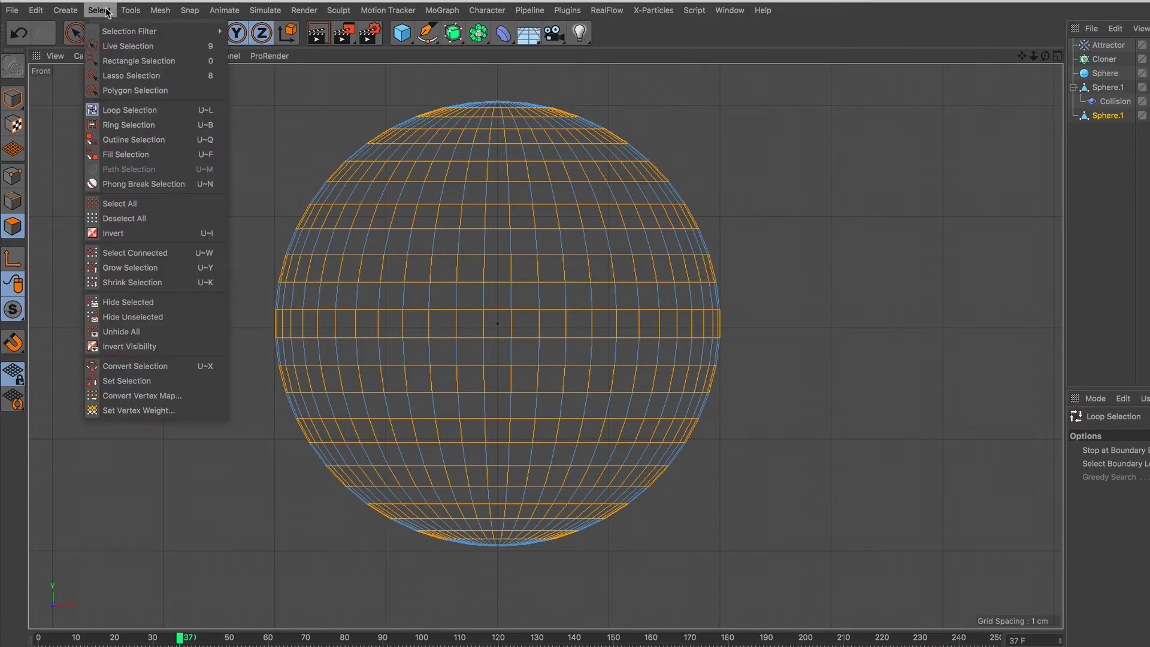
Store the ring selection as a Polygon Selection tag and return to Model mode in Perspective view
click(171, 381)
click(13, 98)
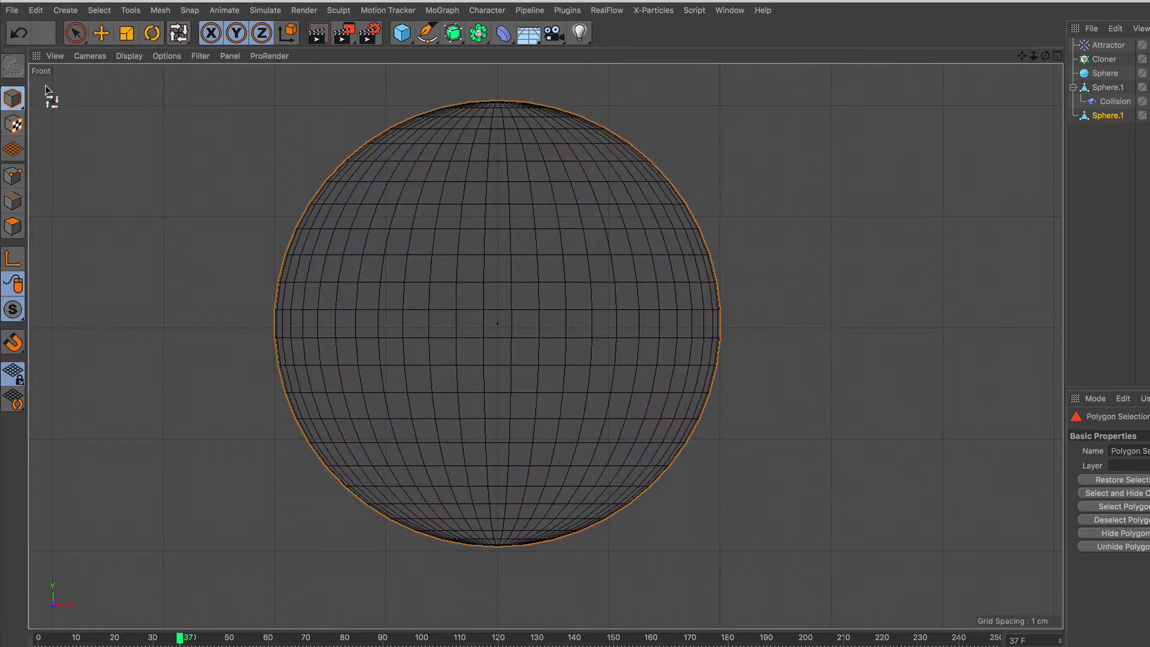
key(9)
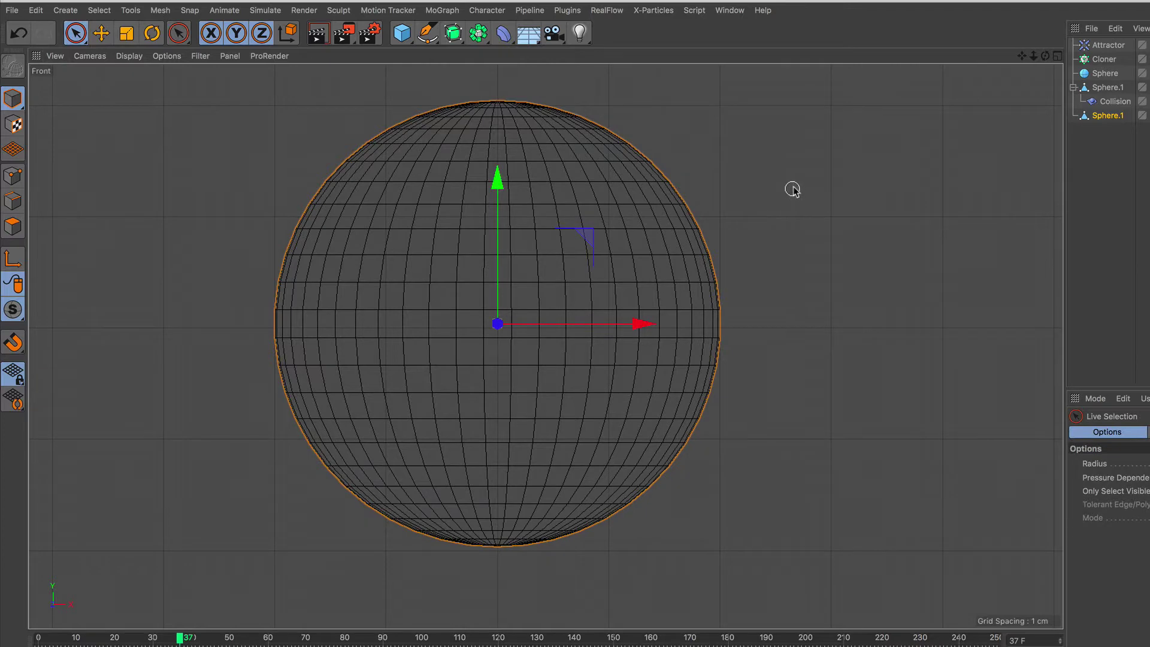
click(1058, 56)
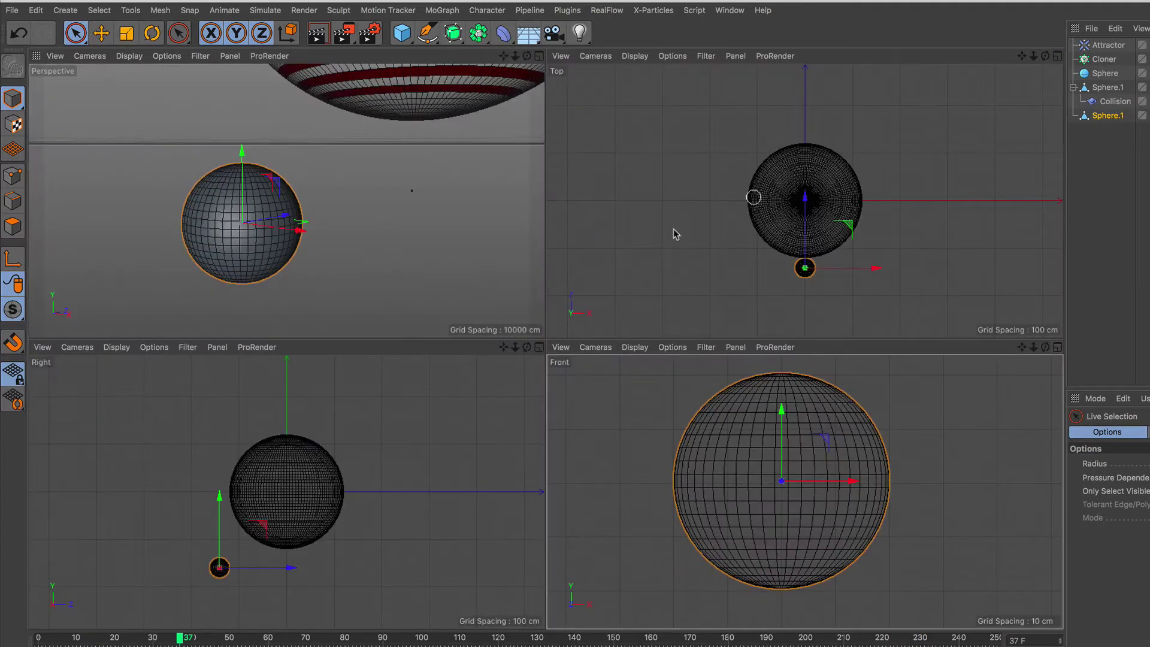
click(539, 57)
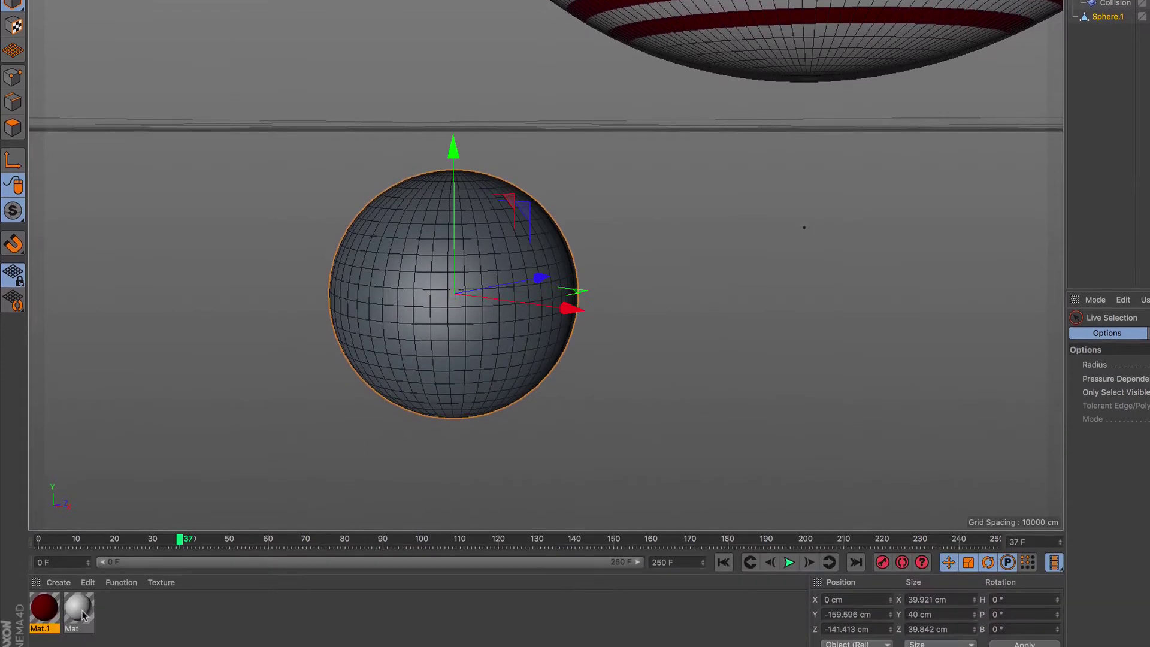
Apply the white Mat material to the small Sphere.1
click(90, 590)
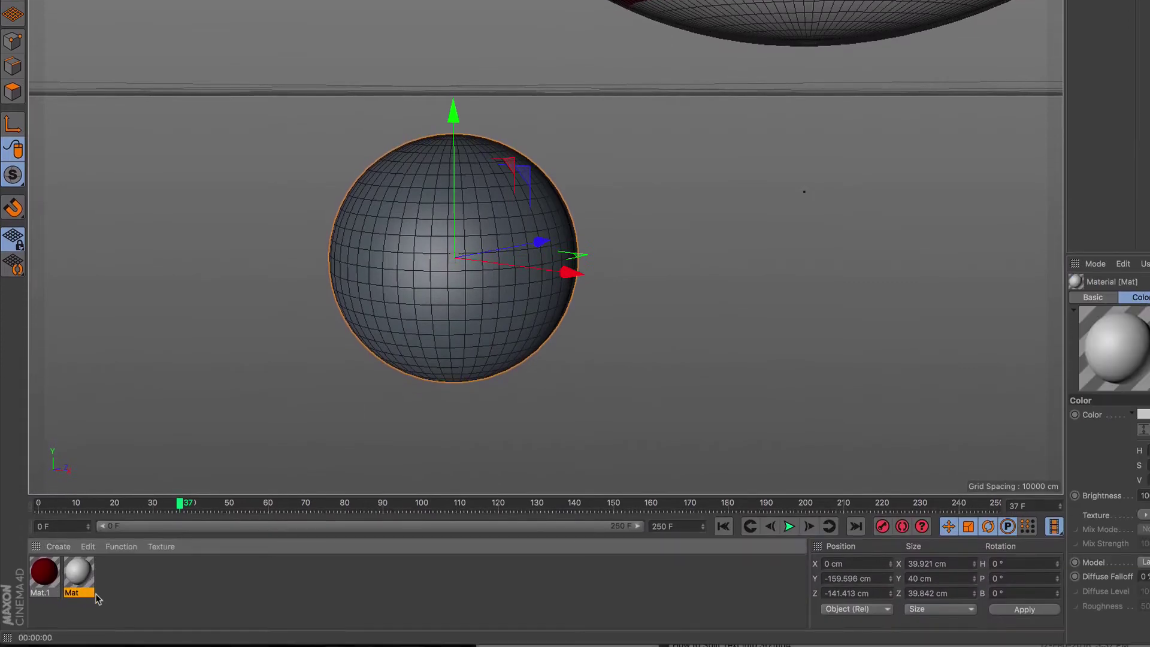
drag(78, 577, 784, 195)
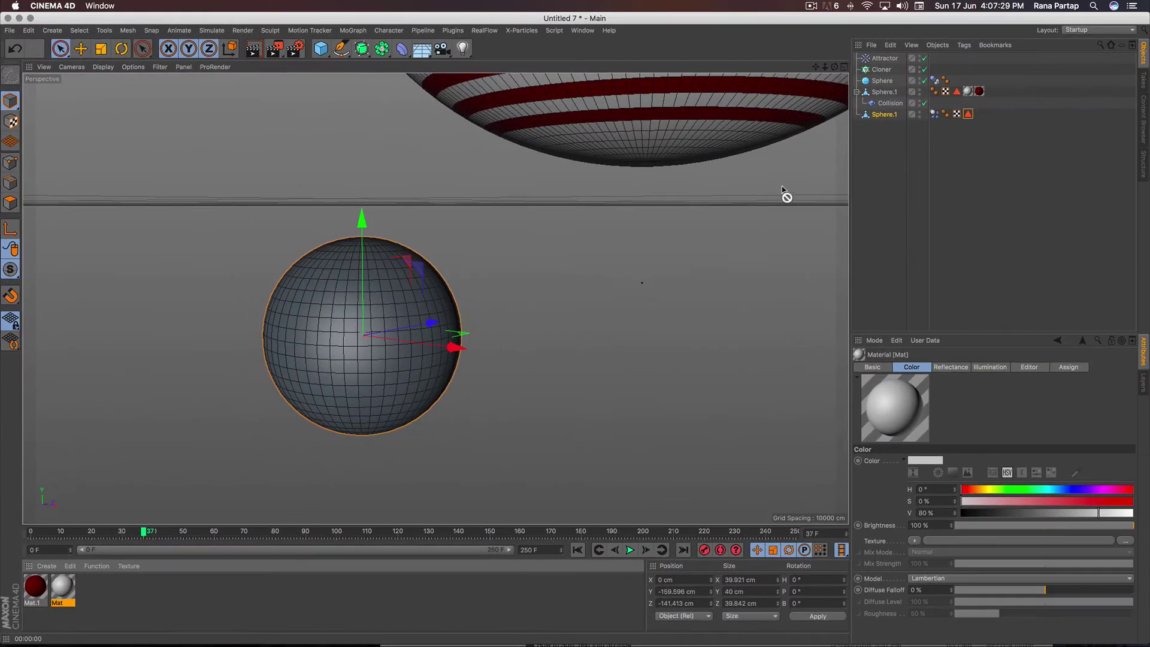
drag(873, 118, 876, 115)
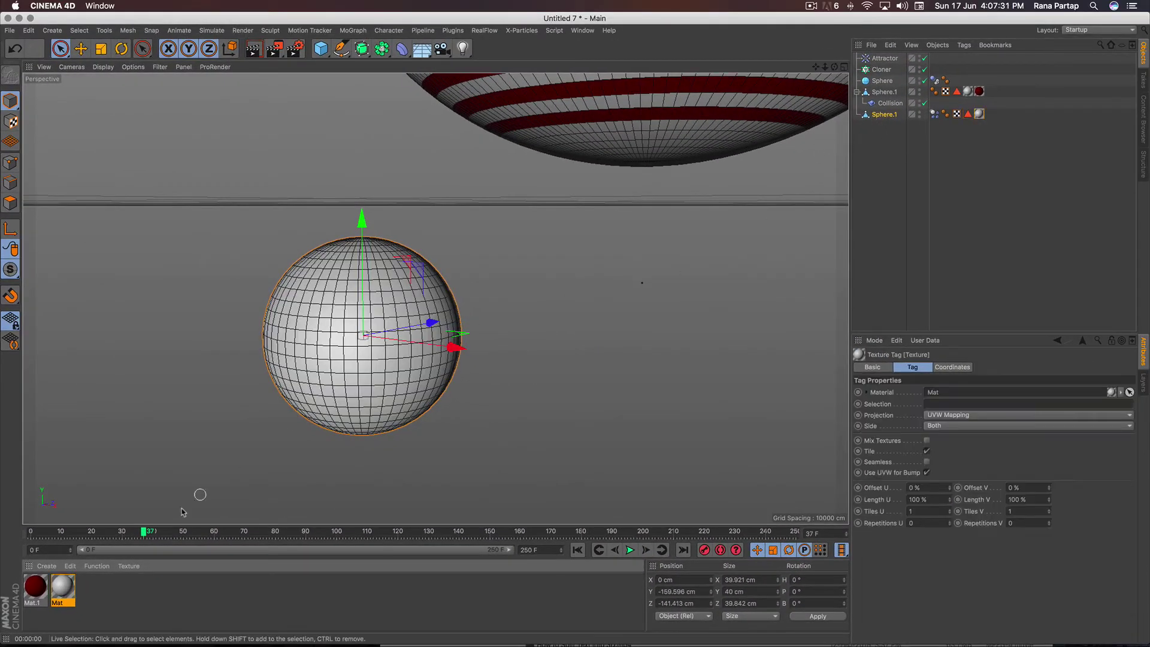
click(50, 571)
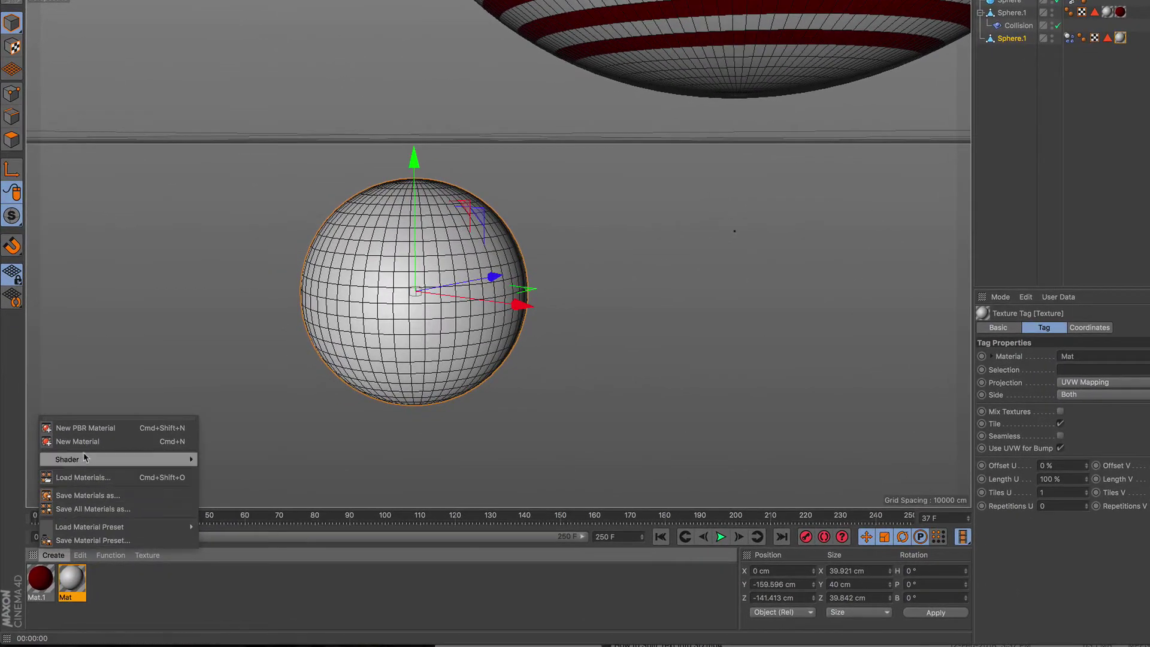
Create non-reflective Mat.2 in near-black grey (V 17%) and apply it to Sphere.1
click(71, 464)
double_click(40, 579)
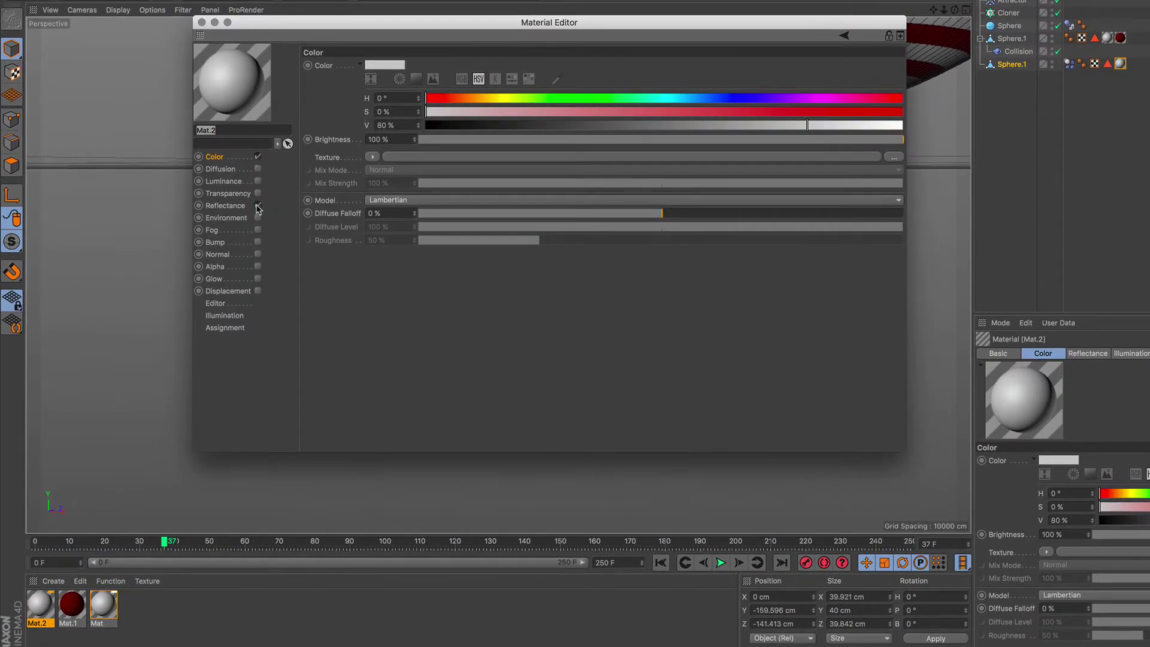
click(257, 206)
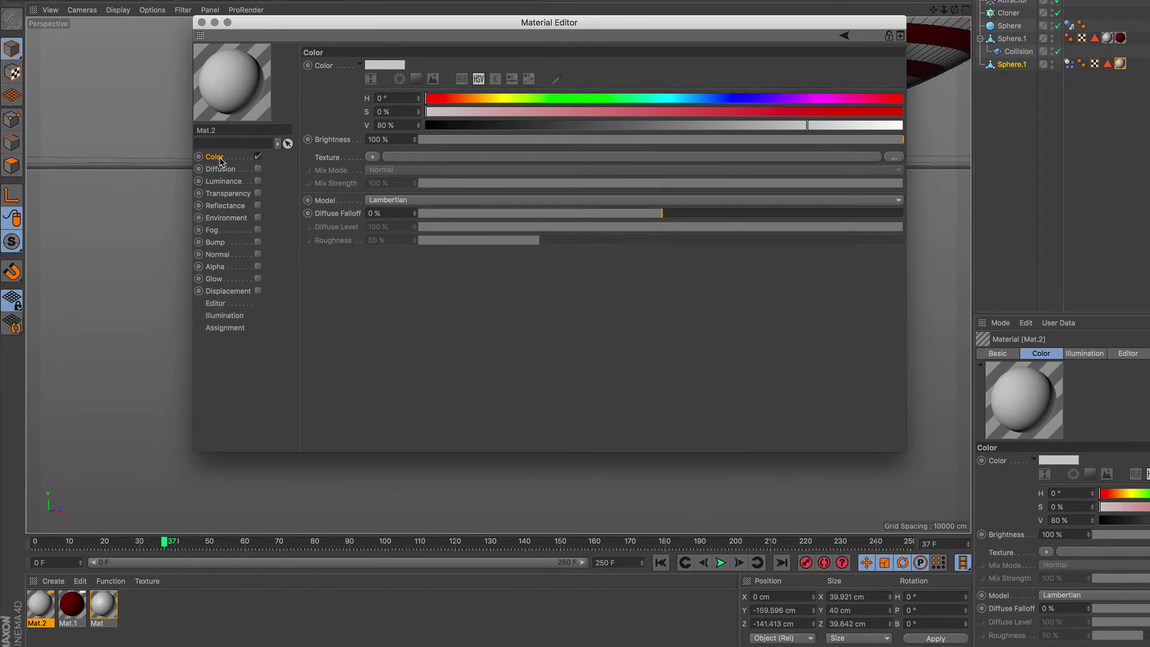
click(521, 125)
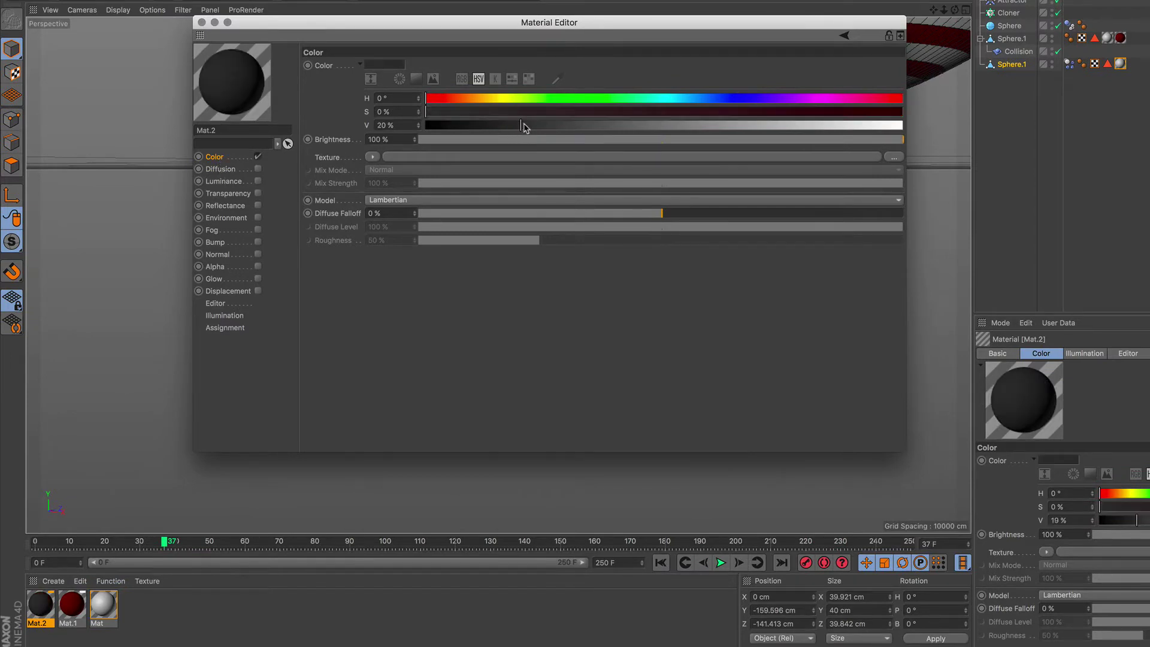
click(201, 23)
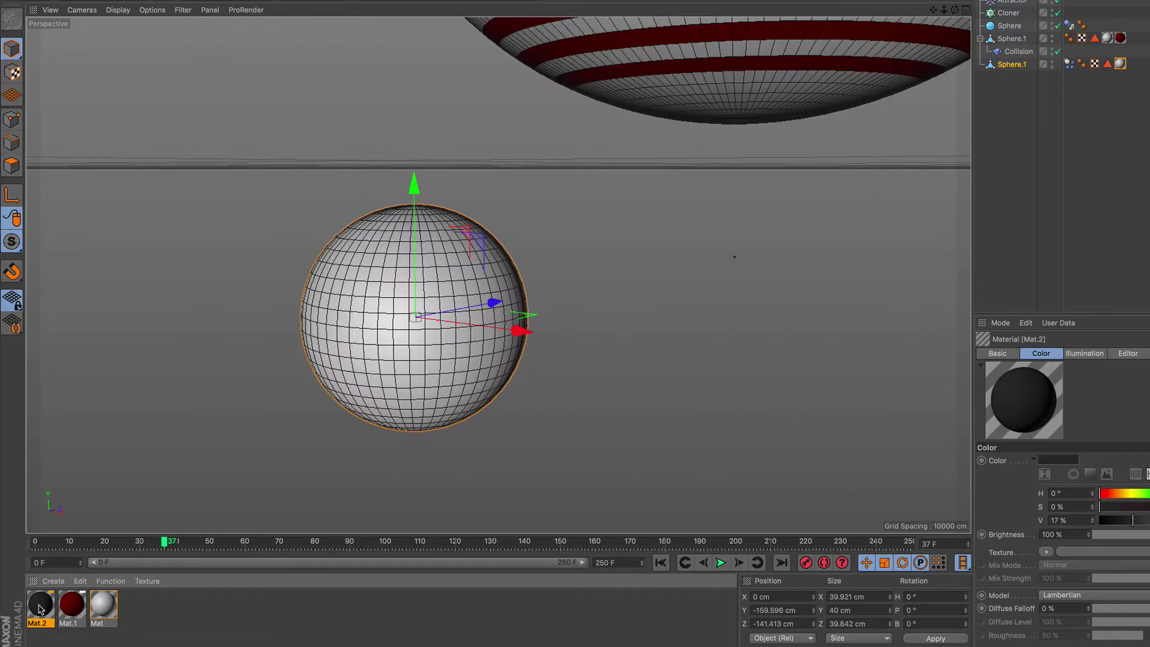
drag(979, 87, 1018, 64)
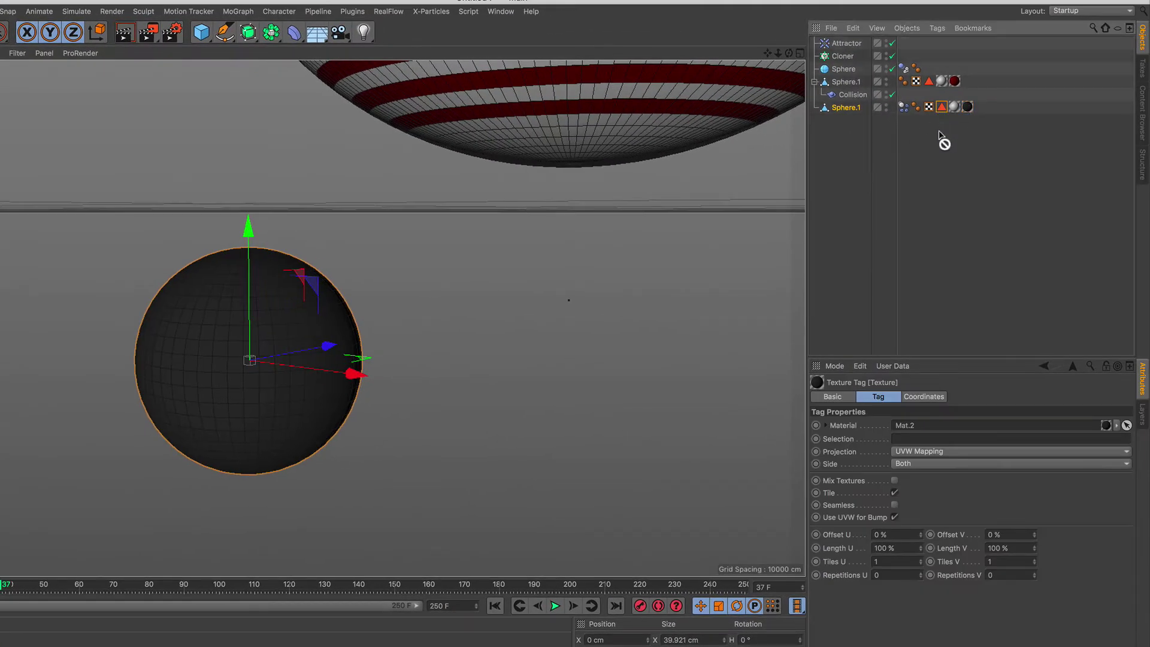
Restrict Mat.2 to the saved face rings and make the small sphere the Cloner's object
drag(929, 407, 917, 439)
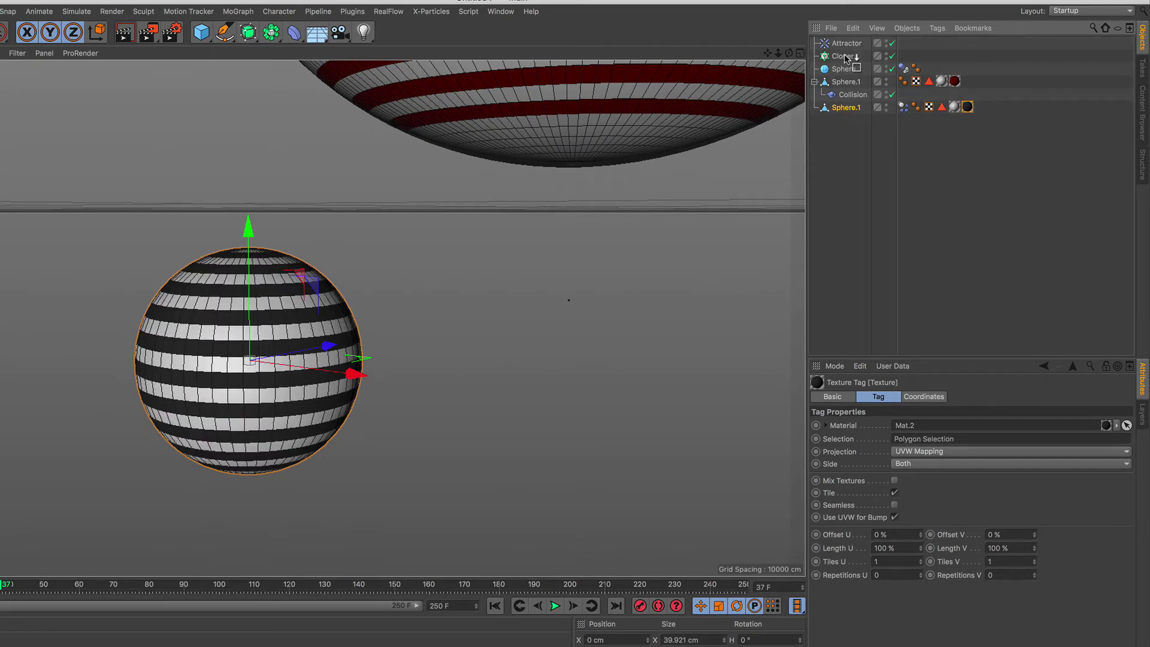
drag(845, 58, 845, 58)
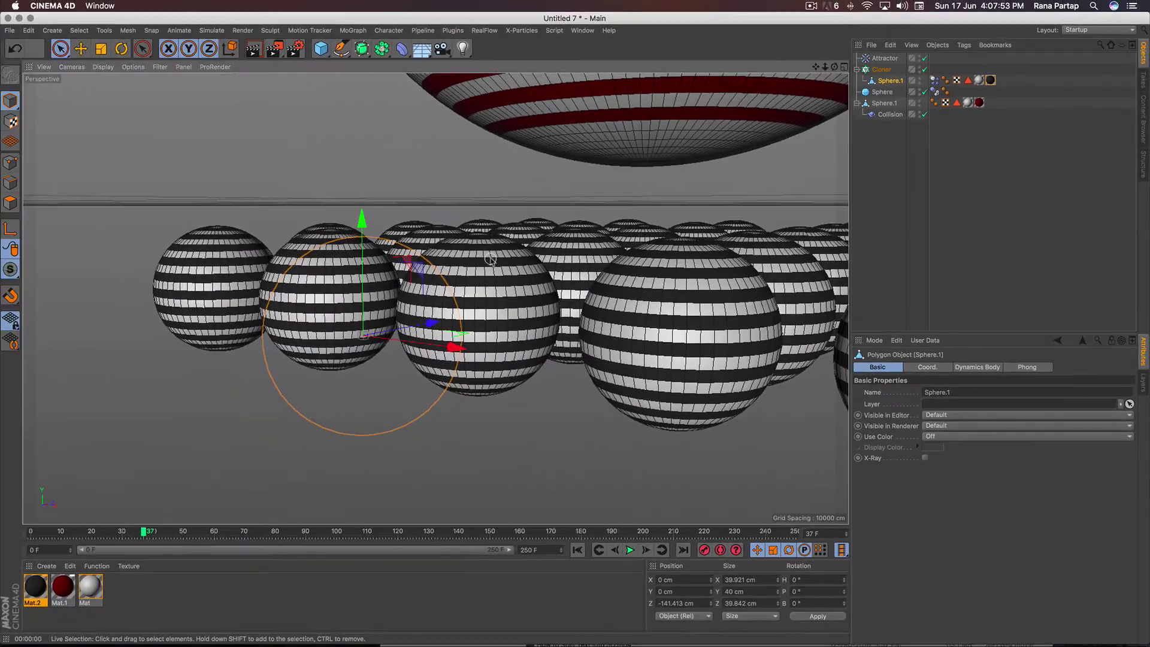
scroll(490, 259, down, 5)
alt+drag(486, 319, 449, 301)
scroll(449, 301, up, 2)
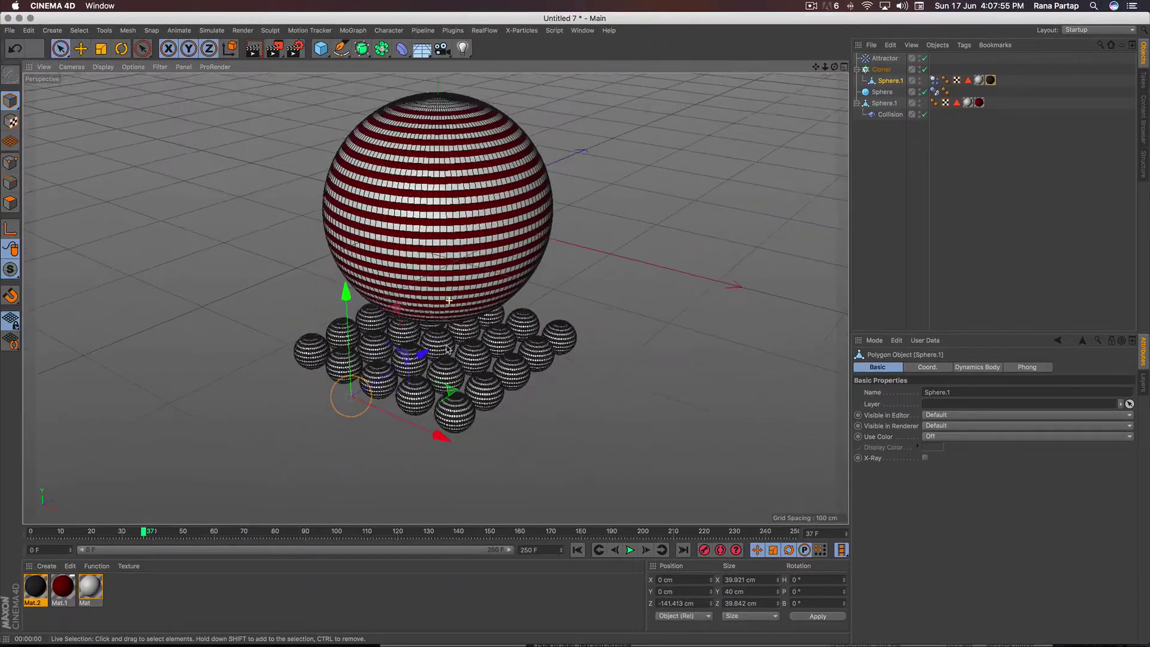
alt+drag(448, 348, 445, 329)
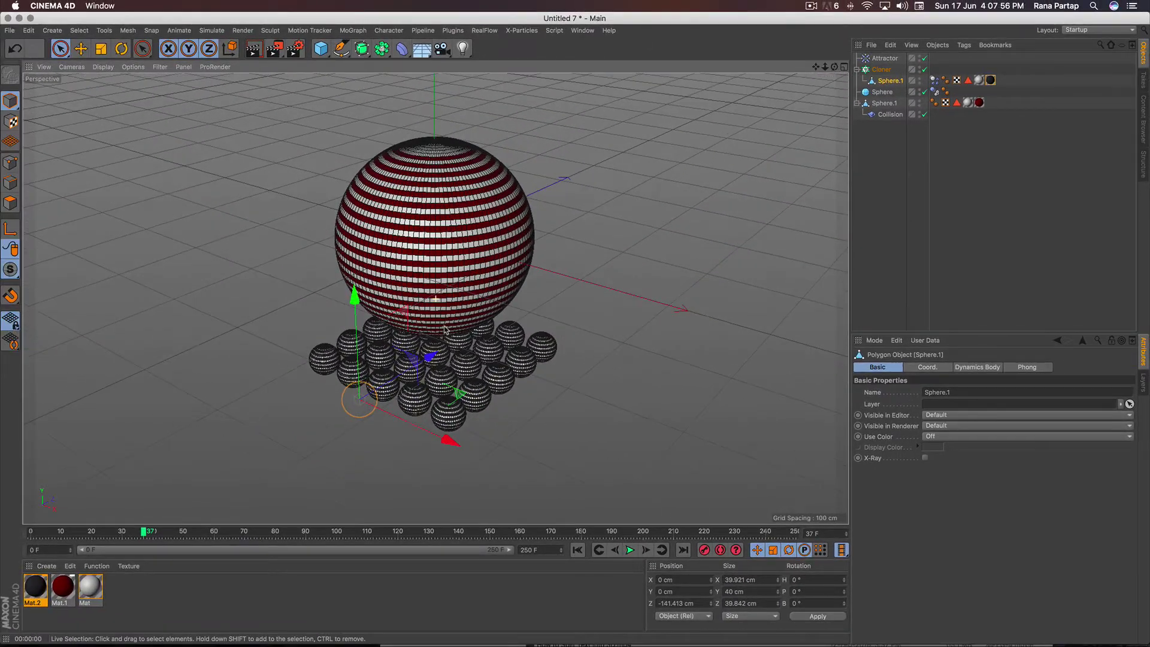
Replay the simulation from the start to frame 19 and render a preview of the dents
click(577, 550)
click(629, 550)
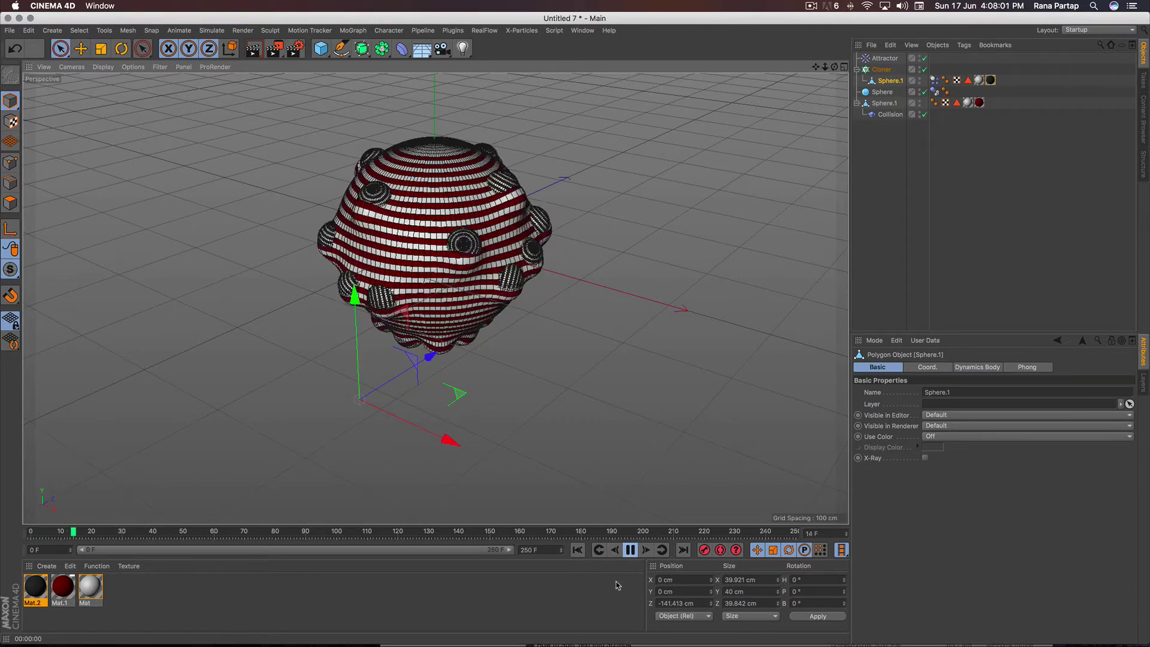
click(629, 550)
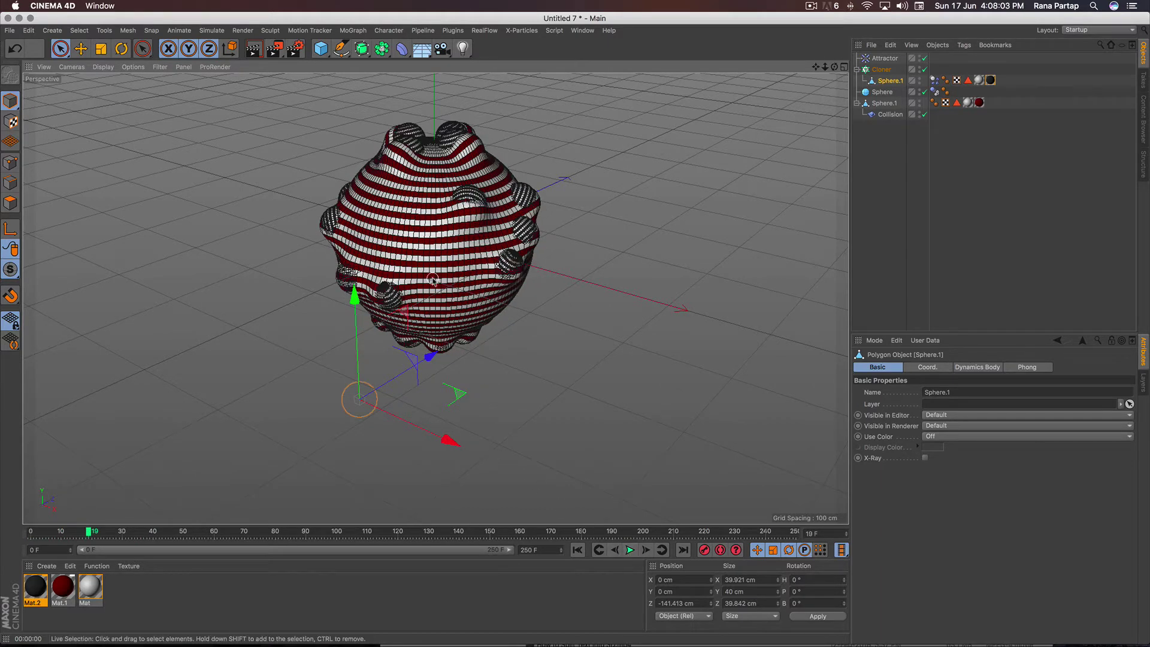
scroll(433, 273, up, 1)
scroll(431, 258, up, 1)
scroll(431, 249, up, 1)
scroll(431, 243, up, 1)
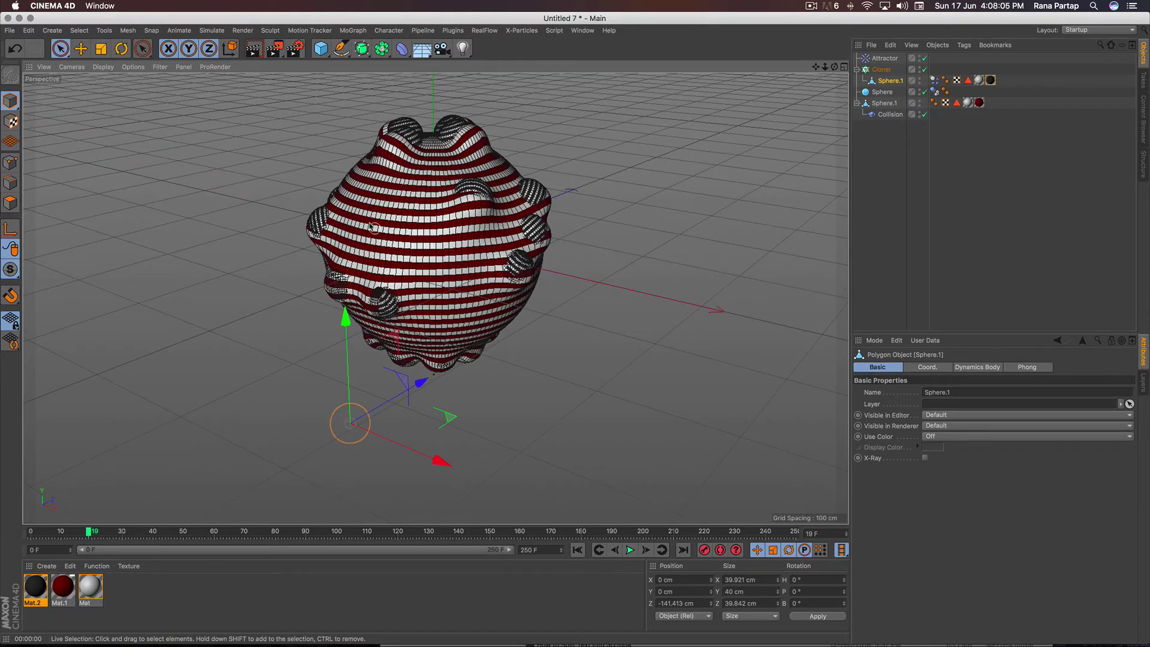
click(254, 49)
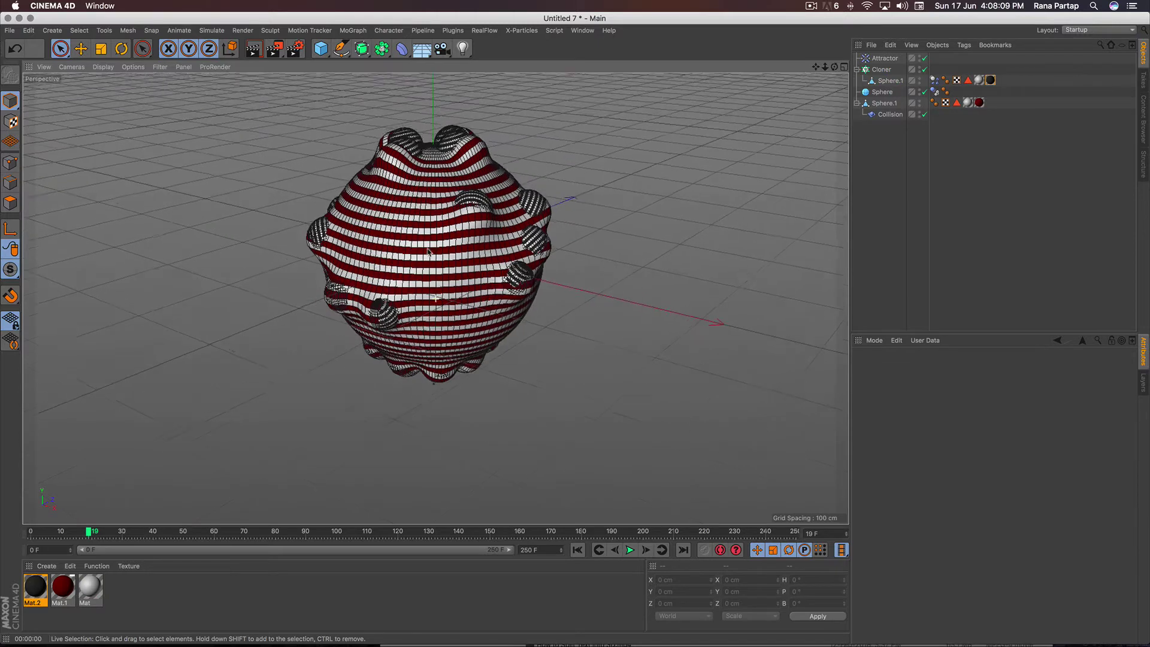
scroll(467, 284, up, 2)
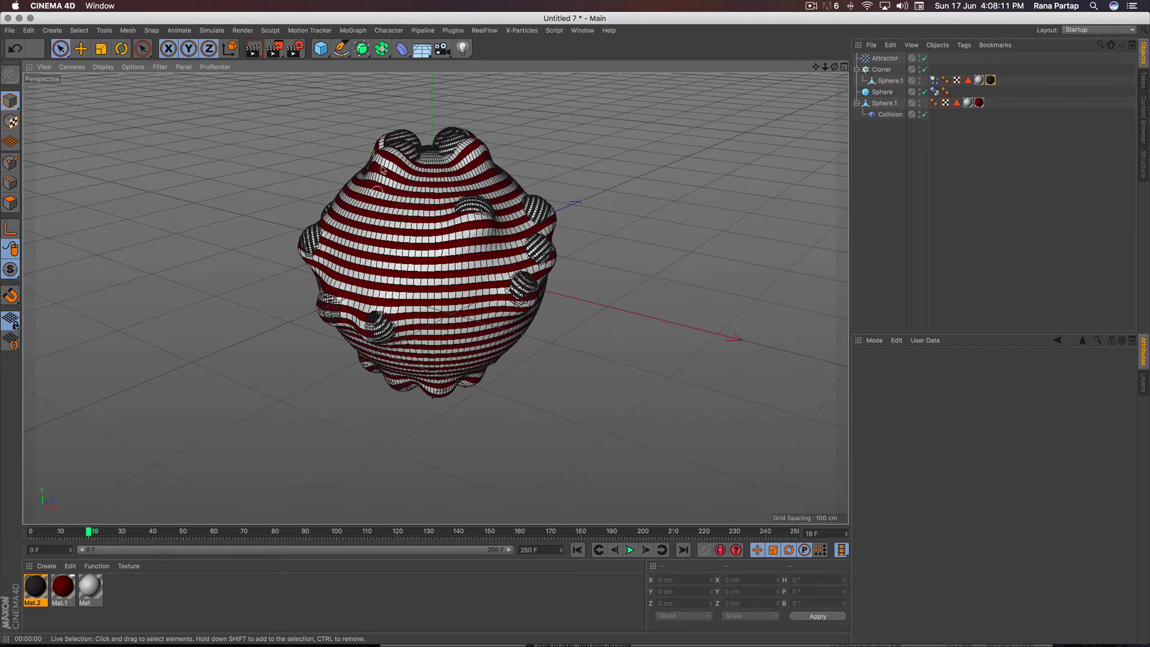
Rewind to frame 0, add a Floor lowered beneath the clones, and add a Sky
click(579, 550)
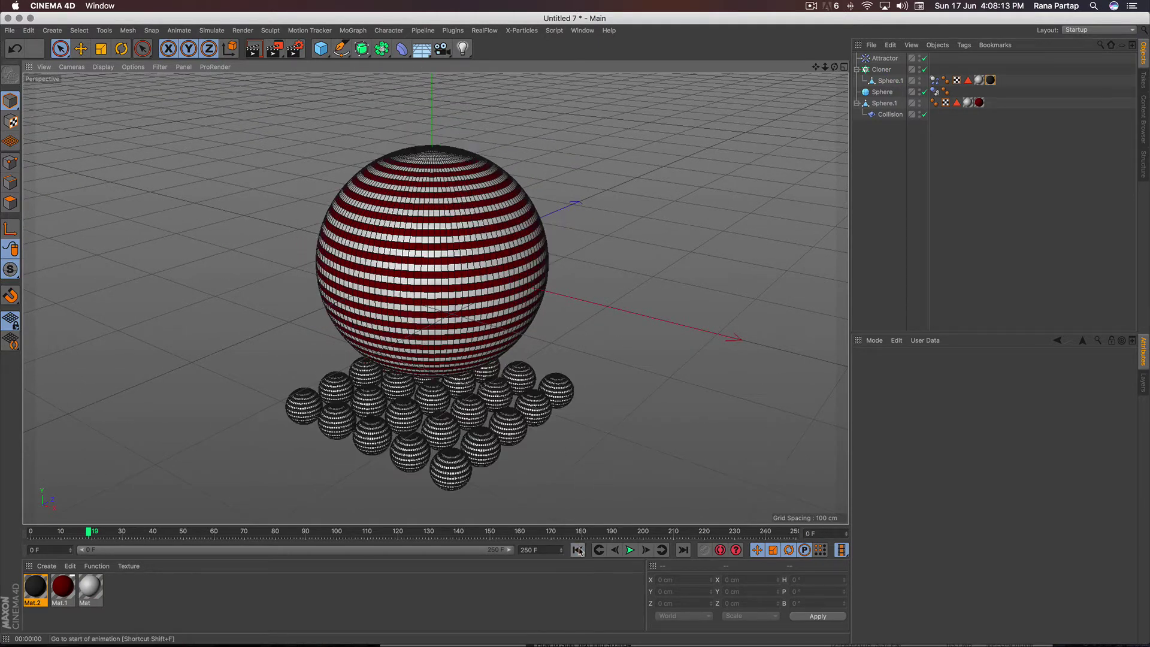
click(422, 49)
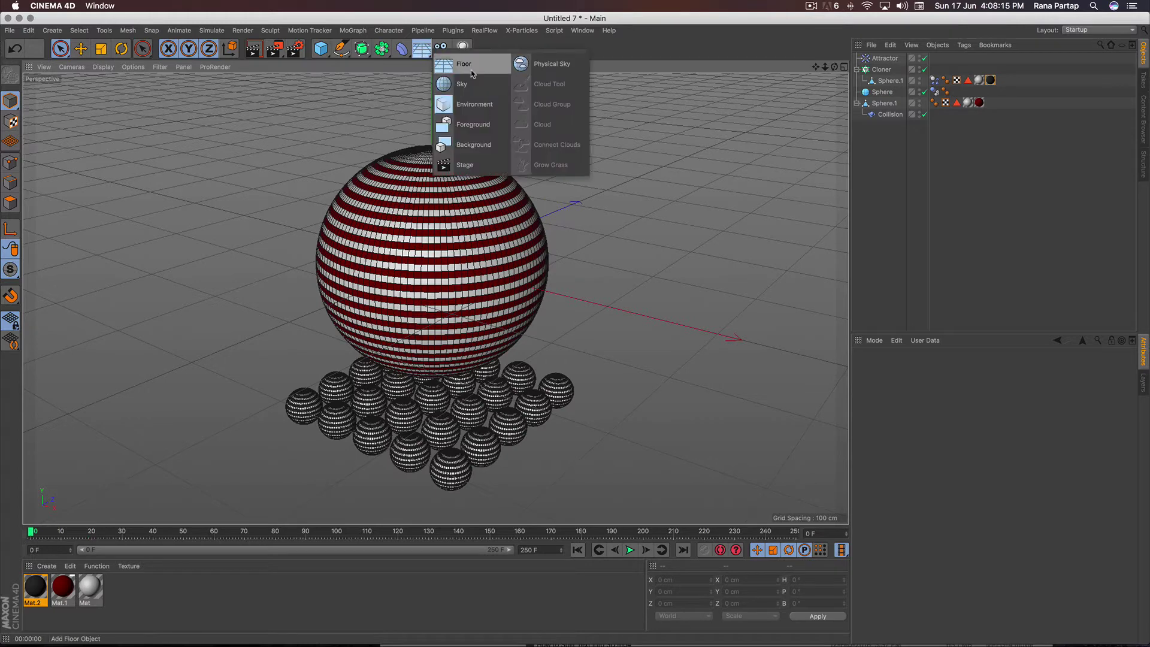
click(473, 74)
drag(431, 150, 419, 318)
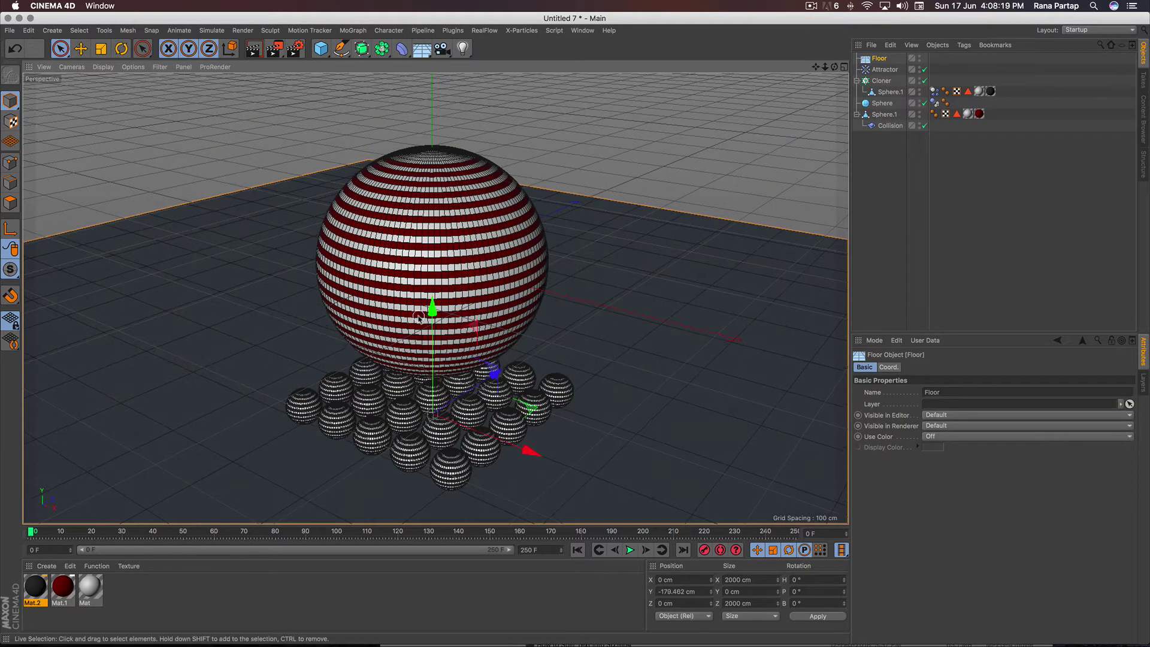
click(421, 50)
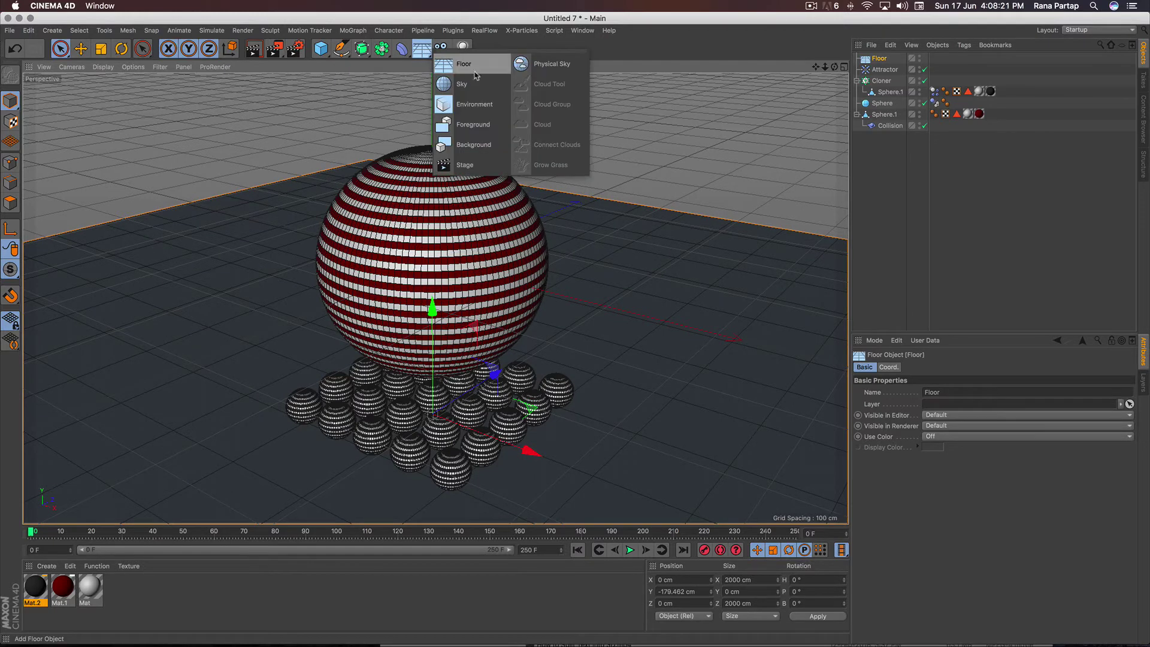
click(473, 91)
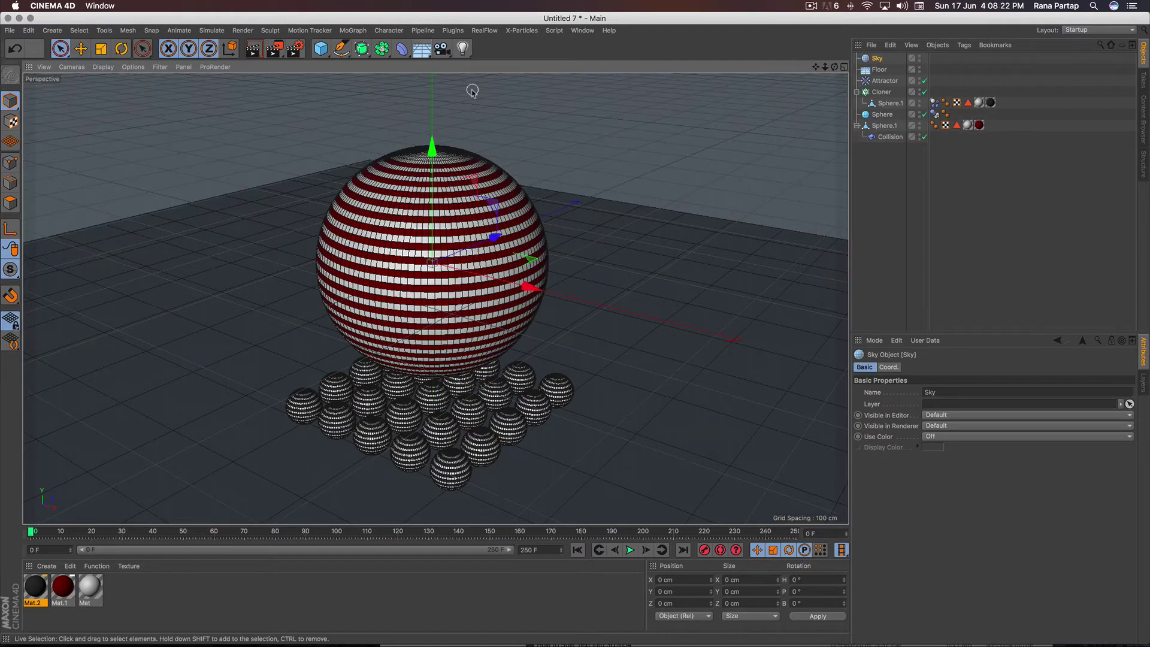
click(48, 566)
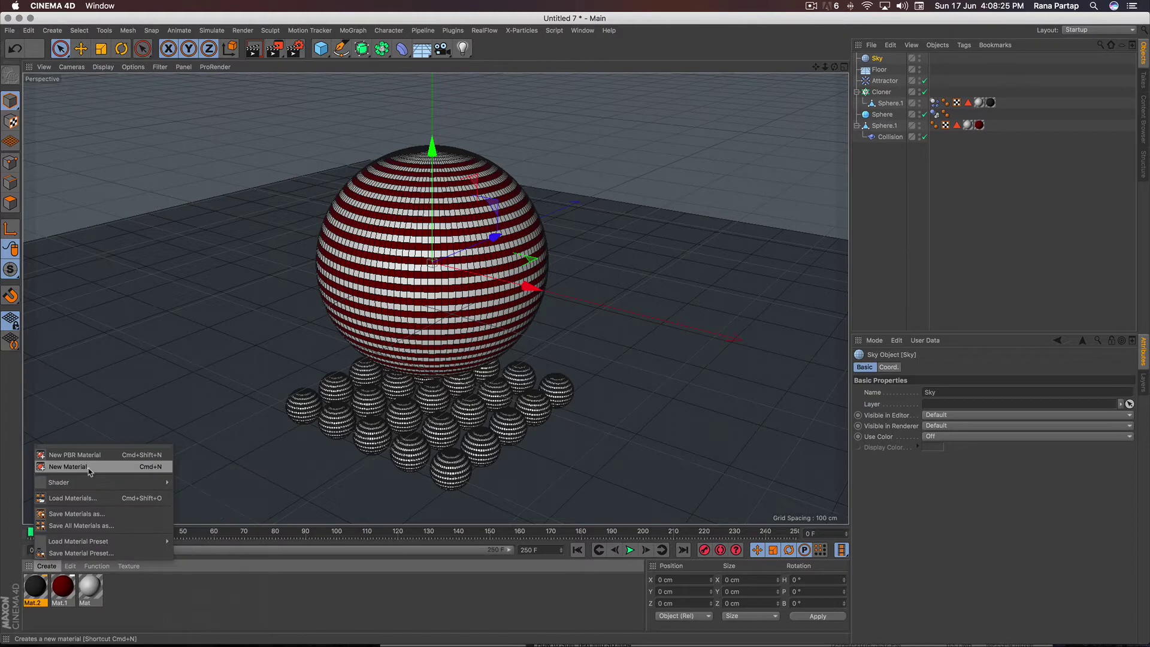
Create Mat.3 with reflectance disabled and a Gradient shader in its Color channel
click(66, 453)
double_click(36, 589)
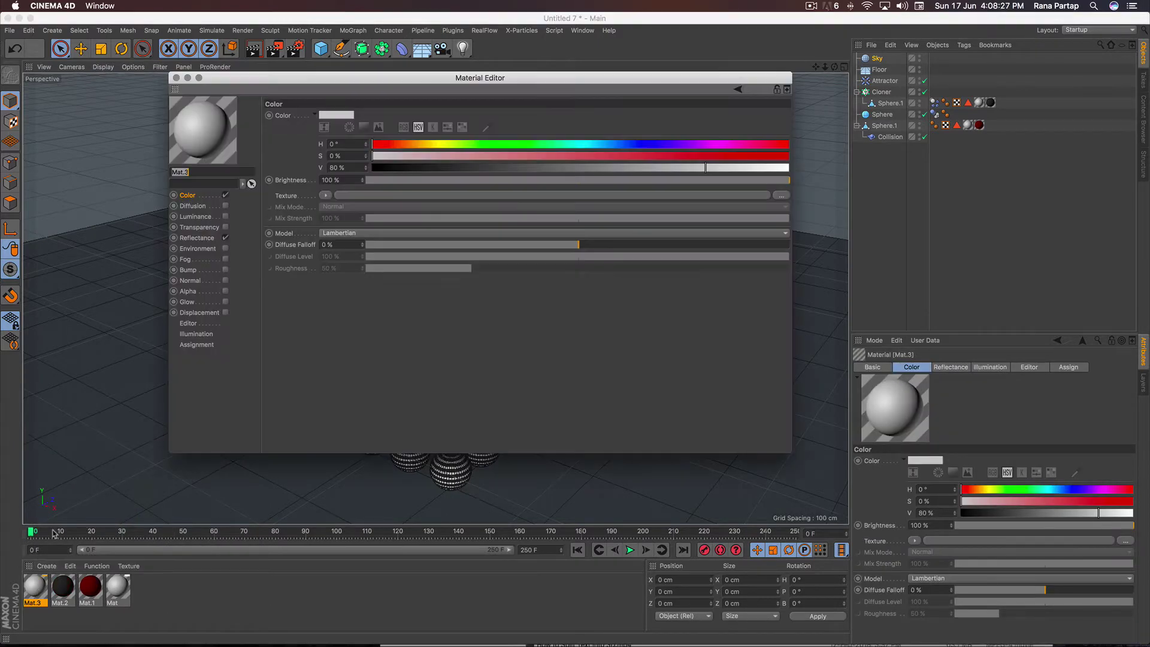
click(225, 238)
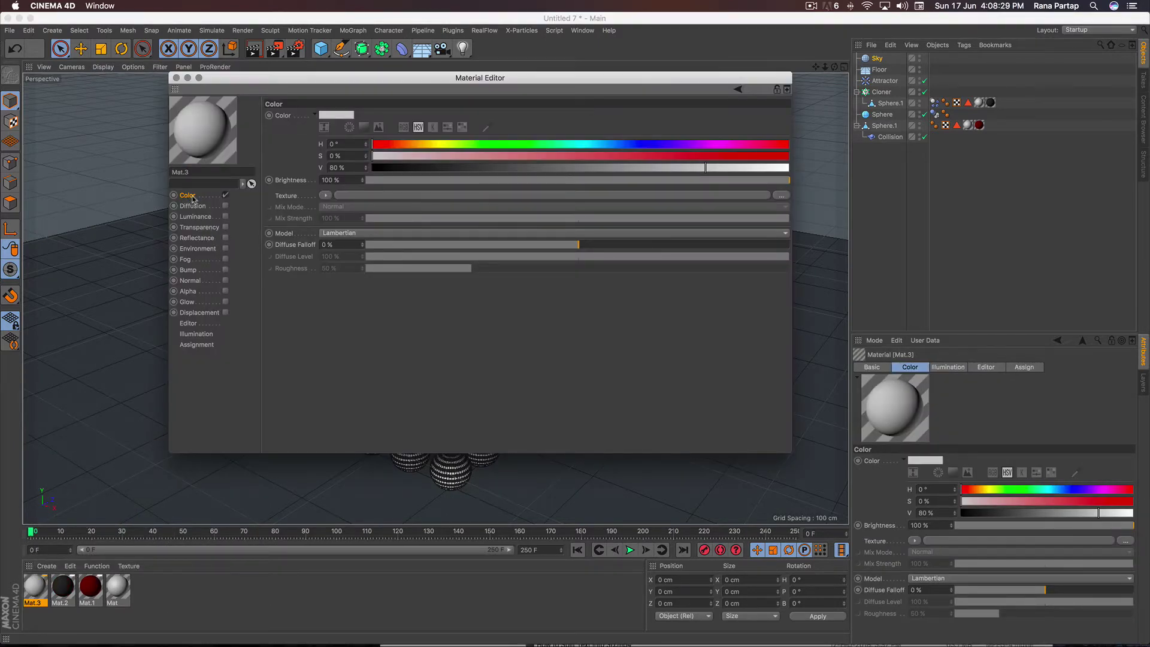
click(327, 196)
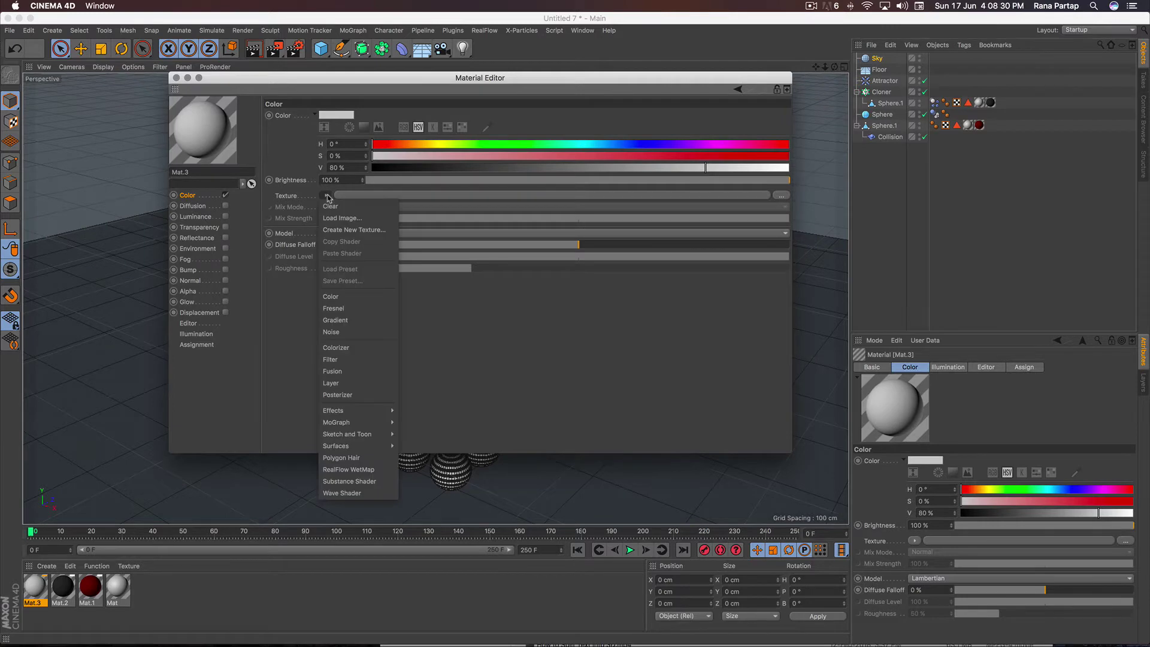
click(371, 321)
Set Mat.3's gradient to run from white to 40% grey with Type 2D - Circular
click(541, 196)
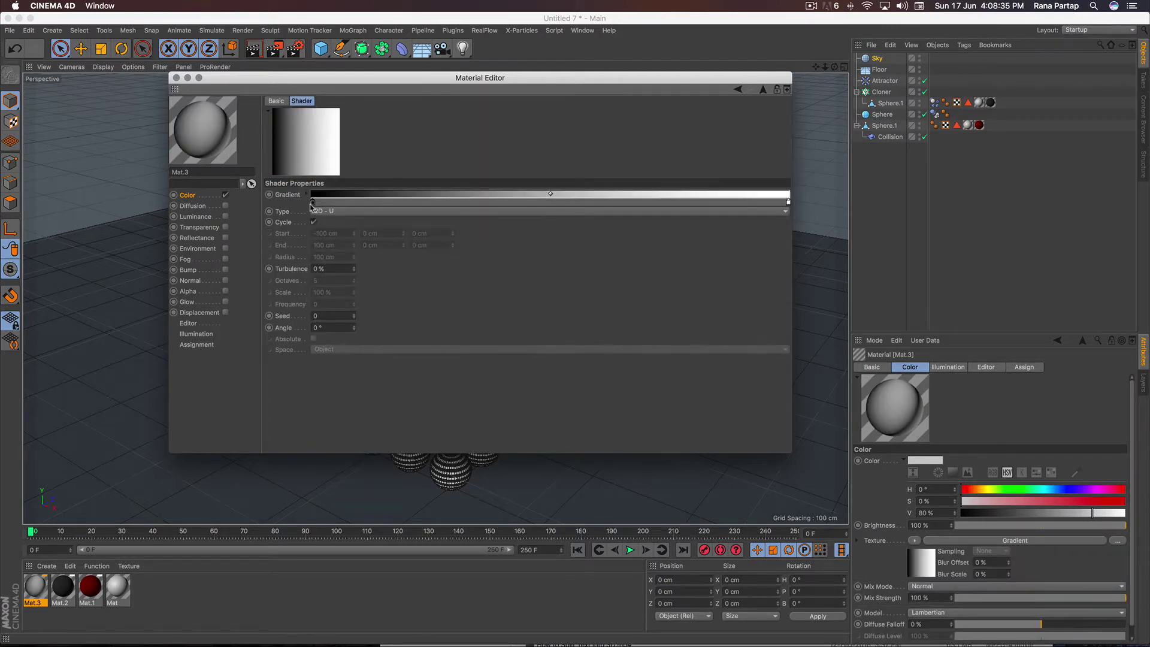
double_click(312, 204)
drag(389, 226, 398, 227)
click(329, 245)
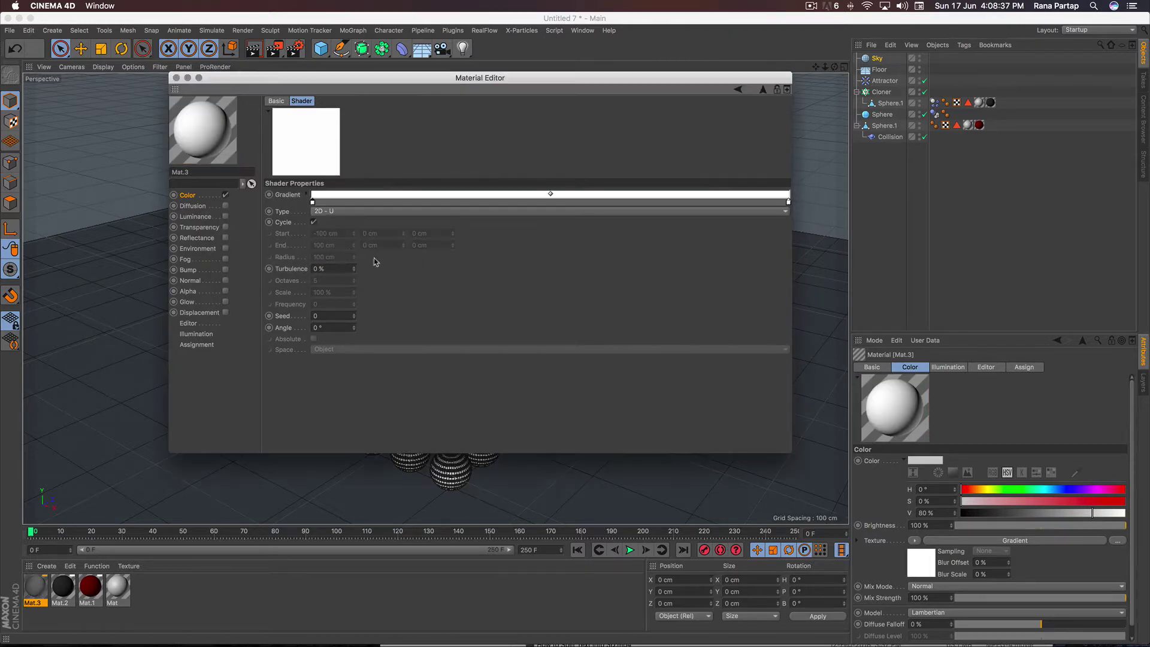
double_click(788, 203)
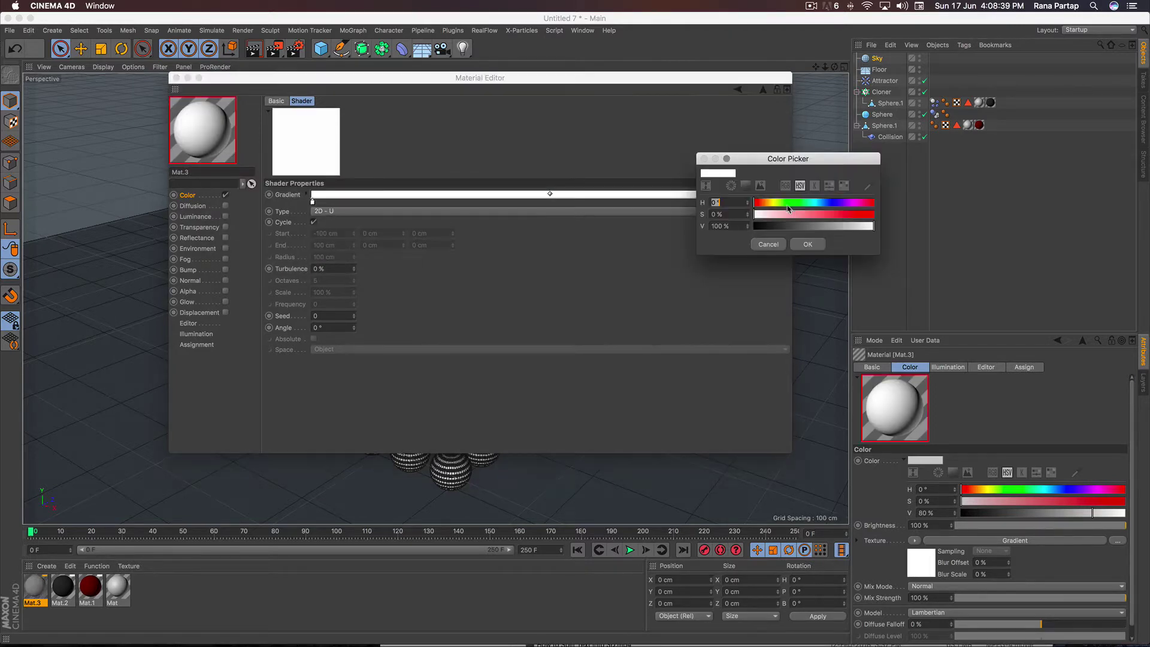
click(803, 226)
click(807, 244)
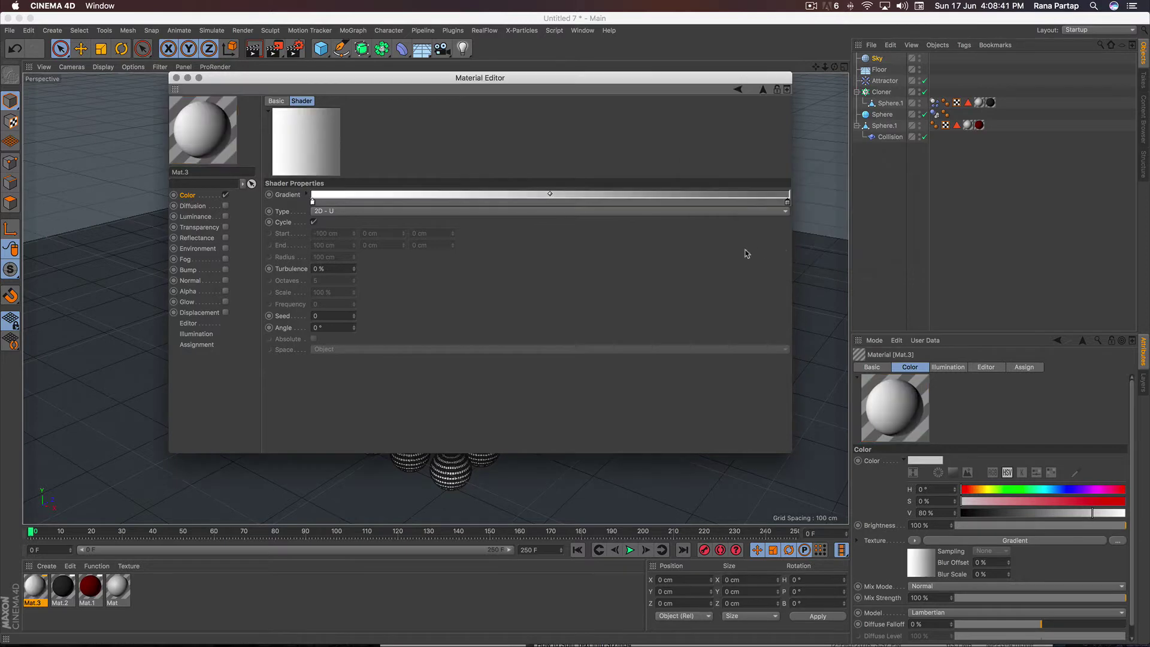
click(437, 212)
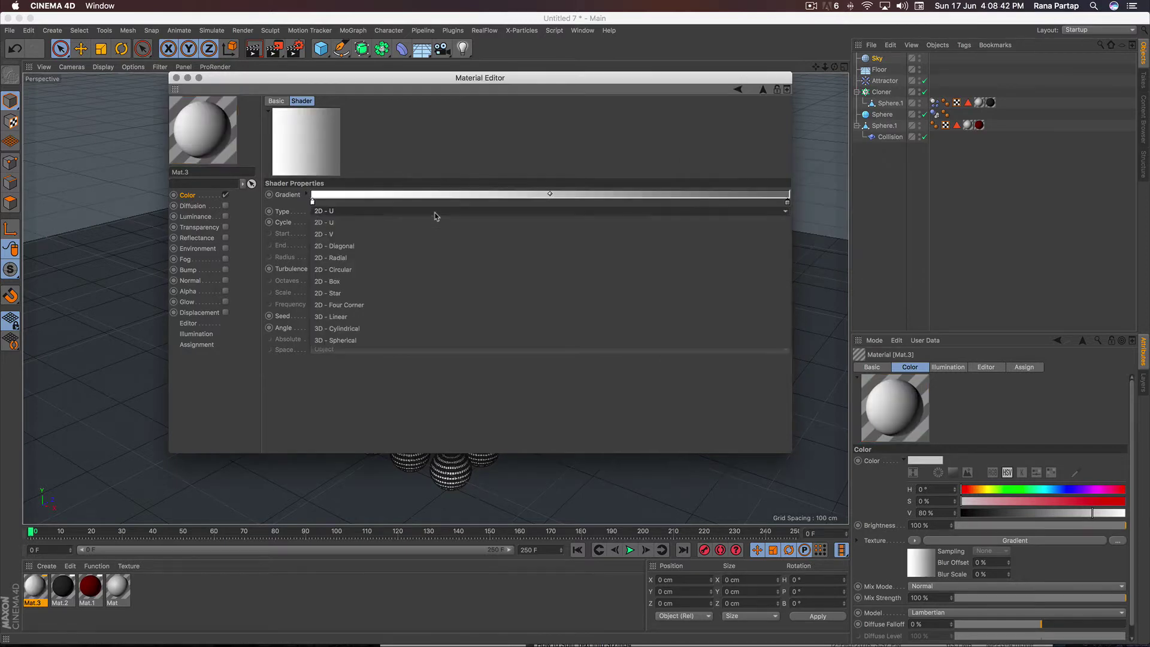
click(405, 269)
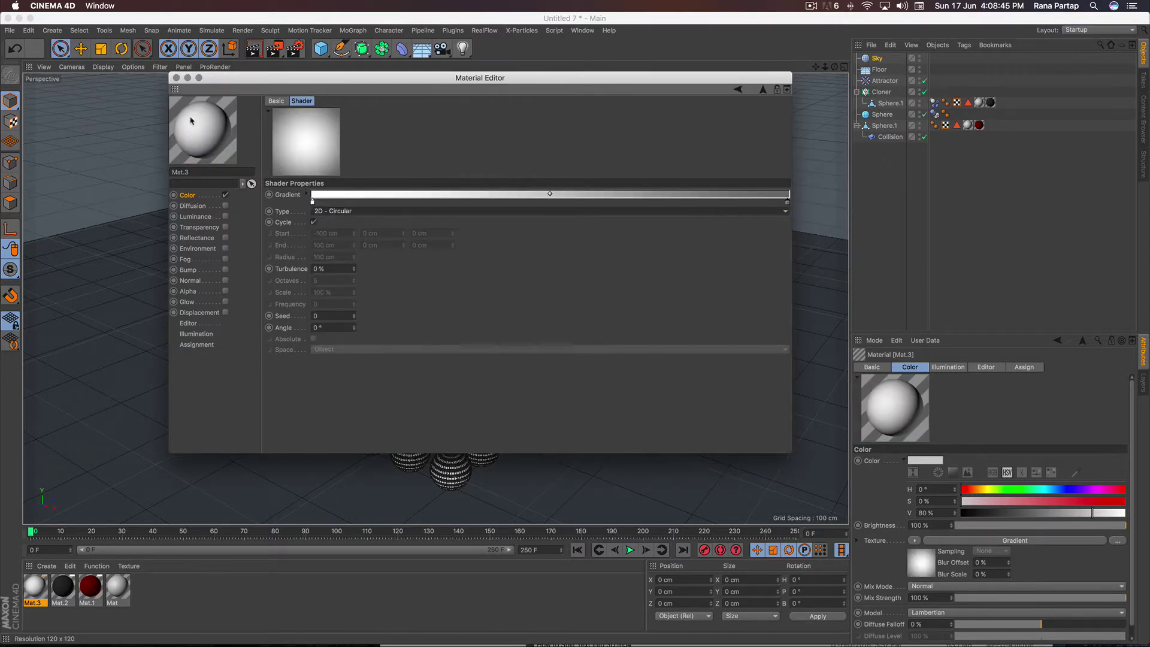
click(175, 78)
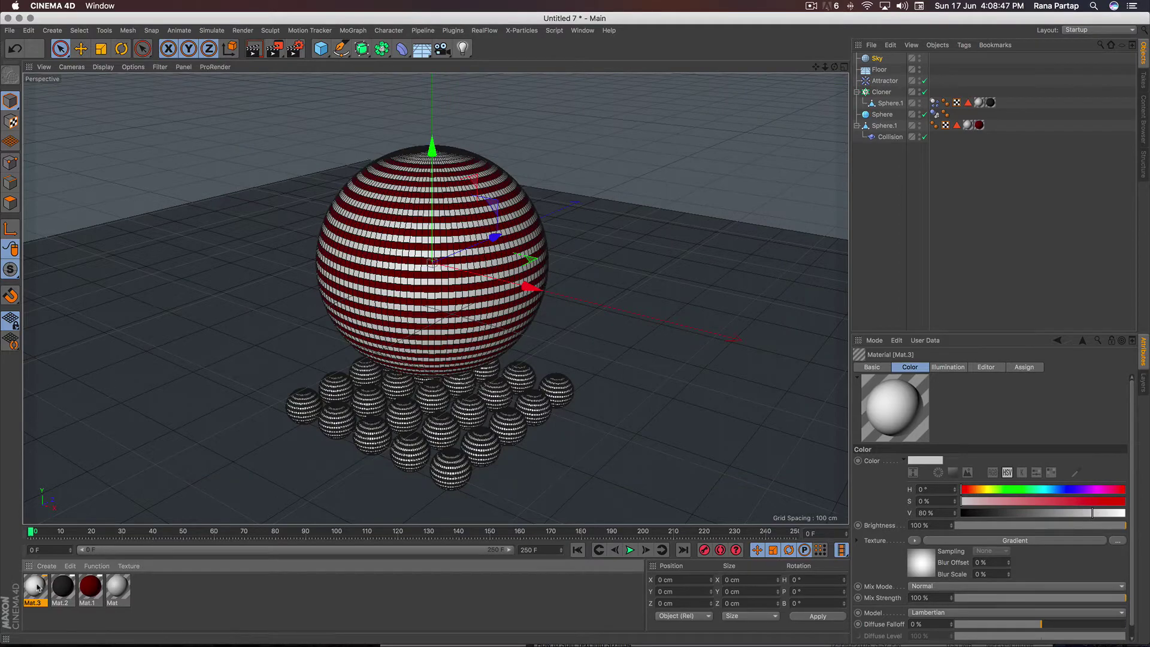
Apply Mat.3 to the Sky and the Floor, then render to check the grey gradient backdrop
drag(37, 587, 874, 72)
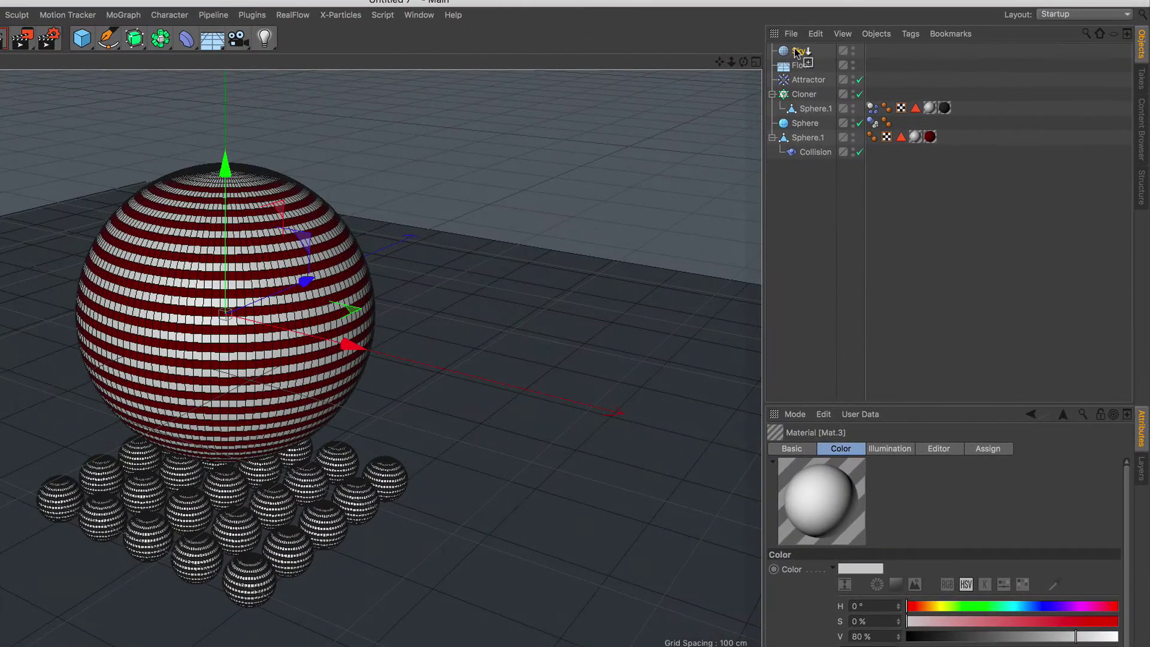
drag(797, 52, 795, 53)
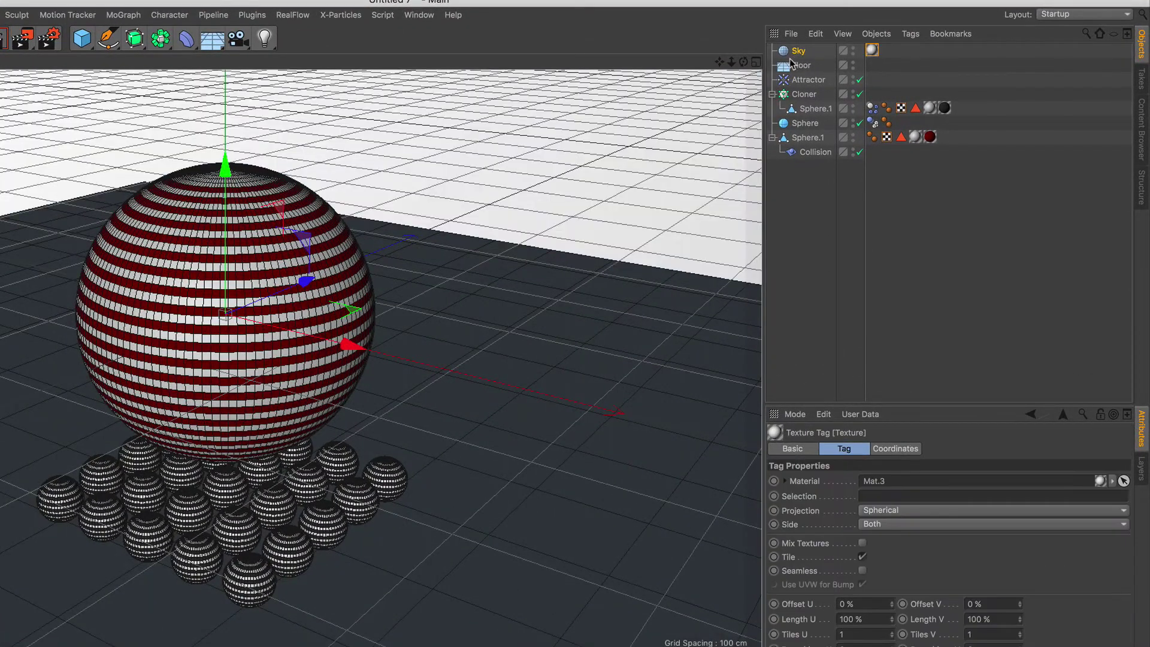
ctrl+drag(874, 52, 872, 67)
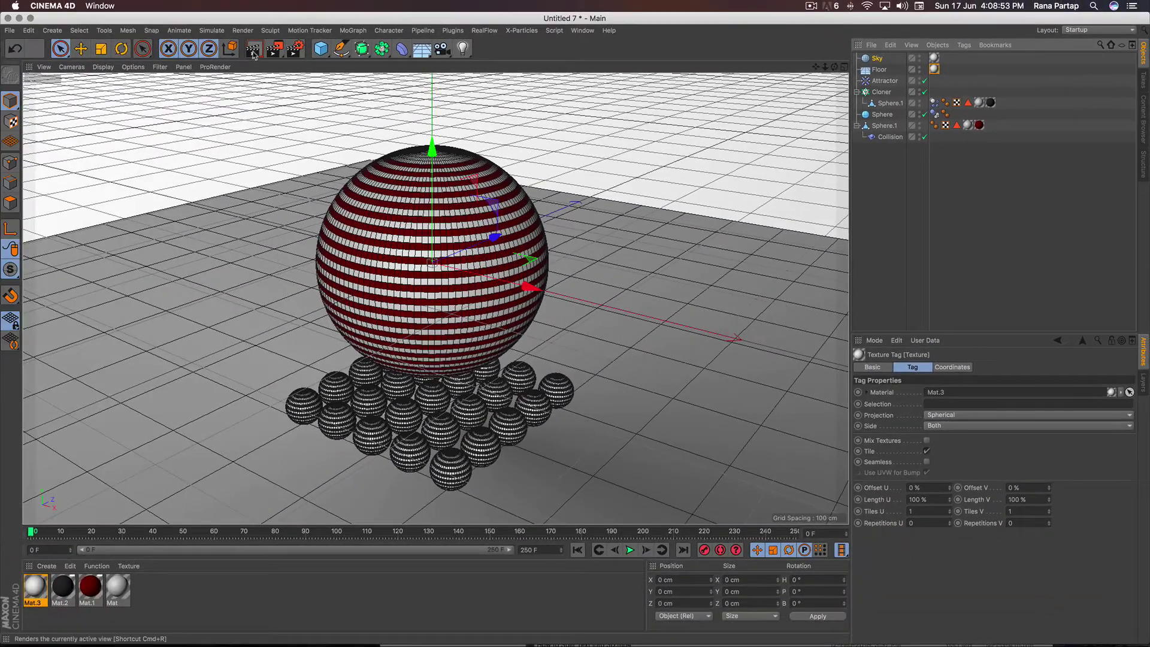
click(254, 49)
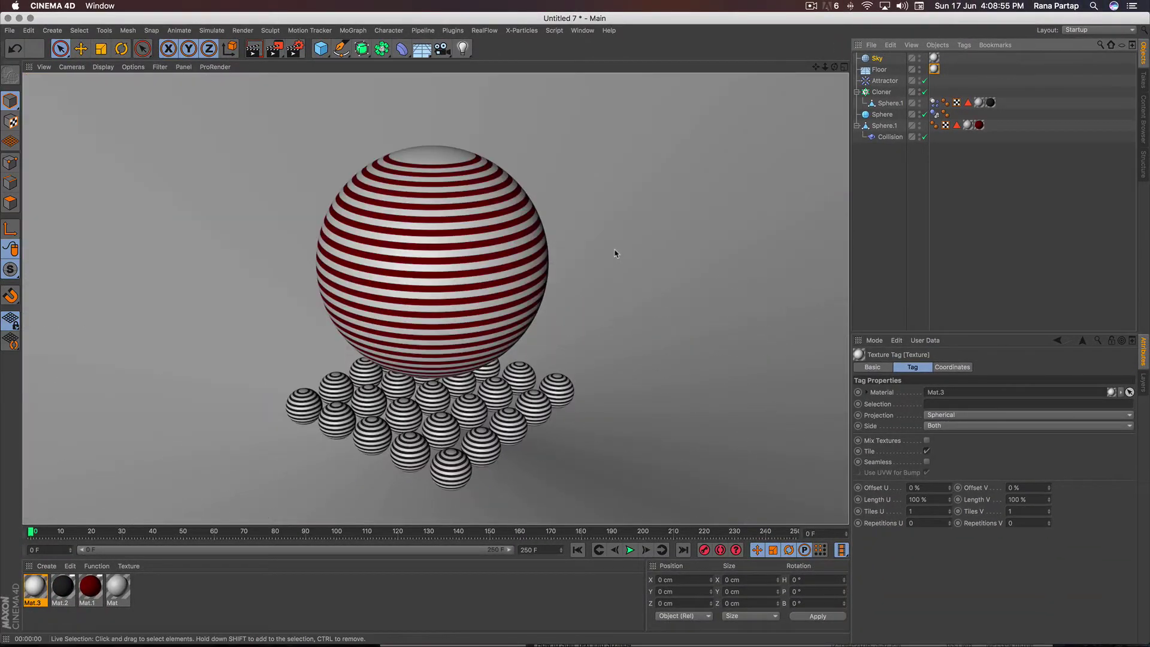
click(620, 249)
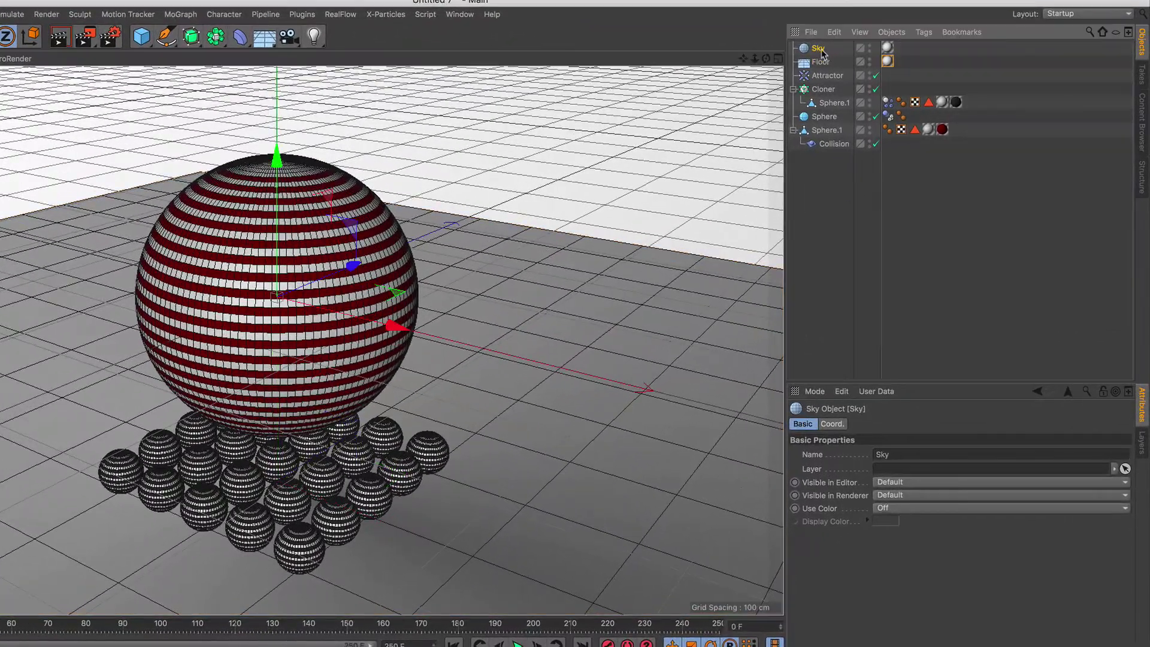
Tag the Floor with Compositing Background enabled and render the view to check the seamless backdrop
click(824, 63)
click(924, 32)
mouse_move(960, 52)
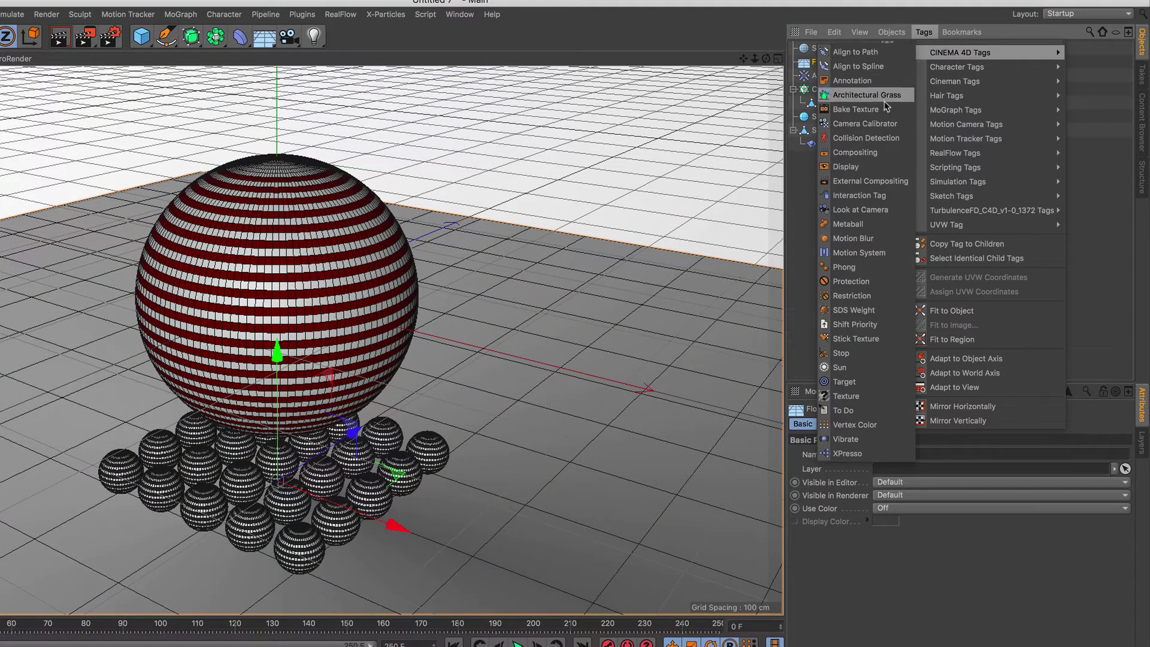
click(888, 153)
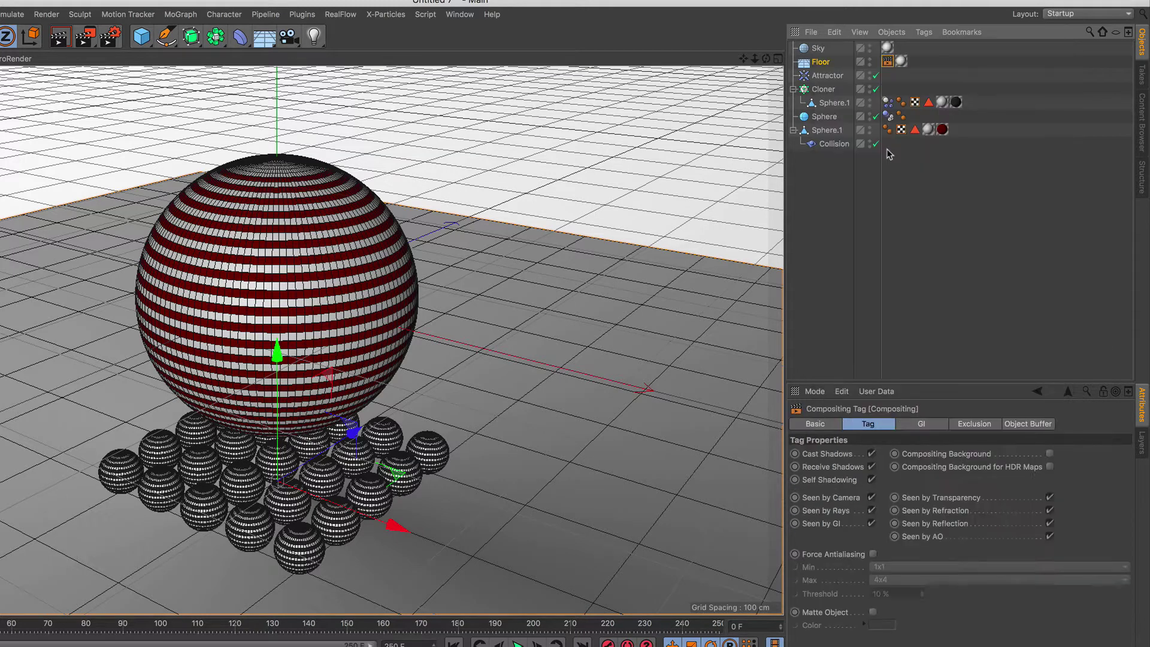
click(1050, 455)
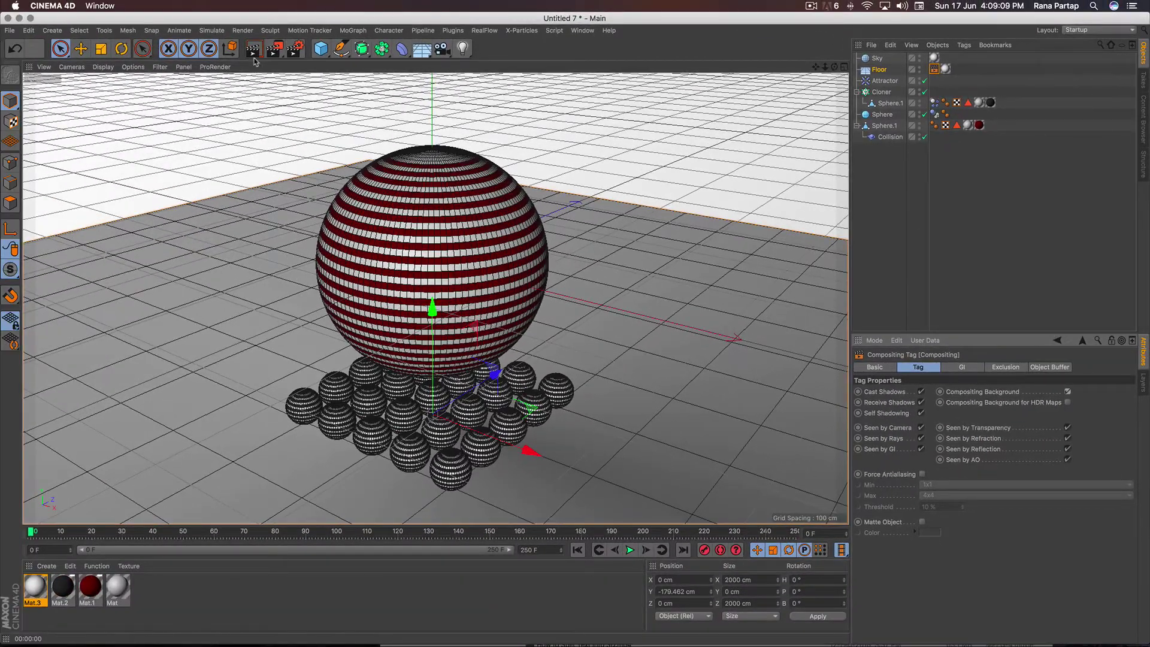
click(255, 48)
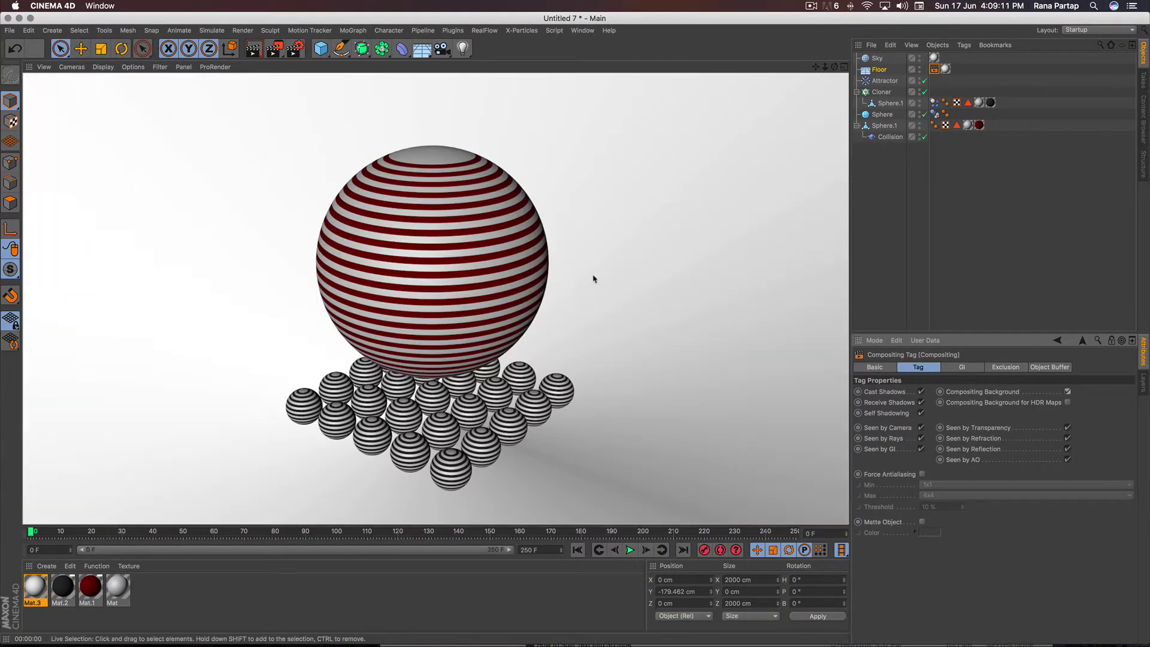
Add an Ambient Occlusion post effect in Render Settings and close the window
click(294, 48)
drag(261, 22, 424, 144)
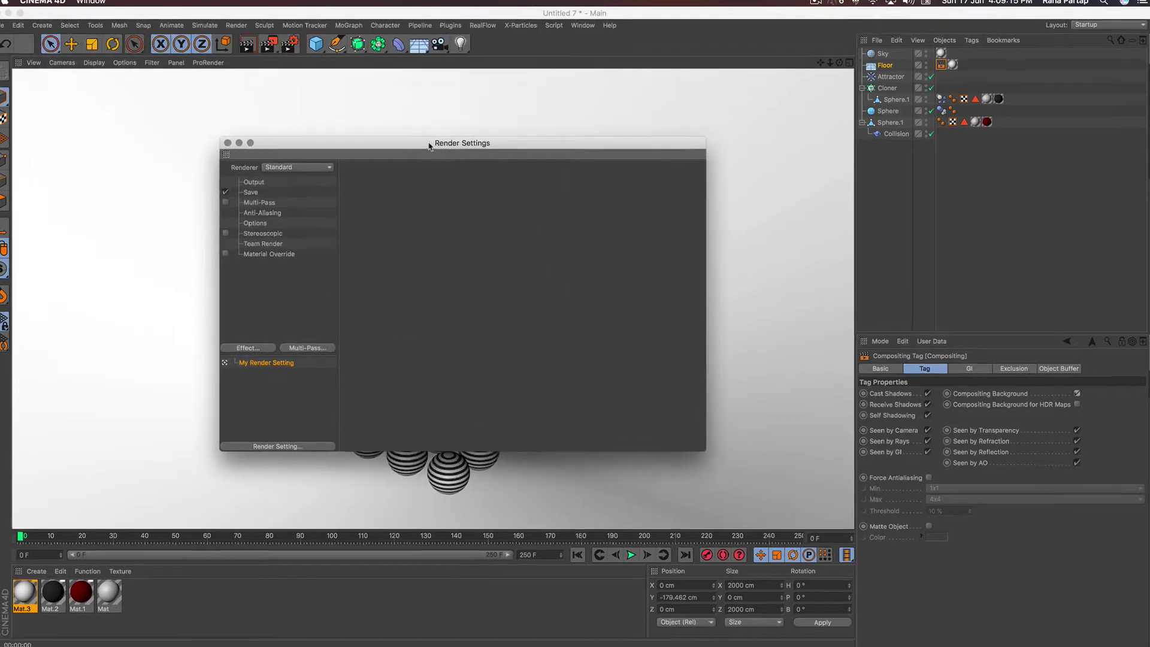
click(176, 352)
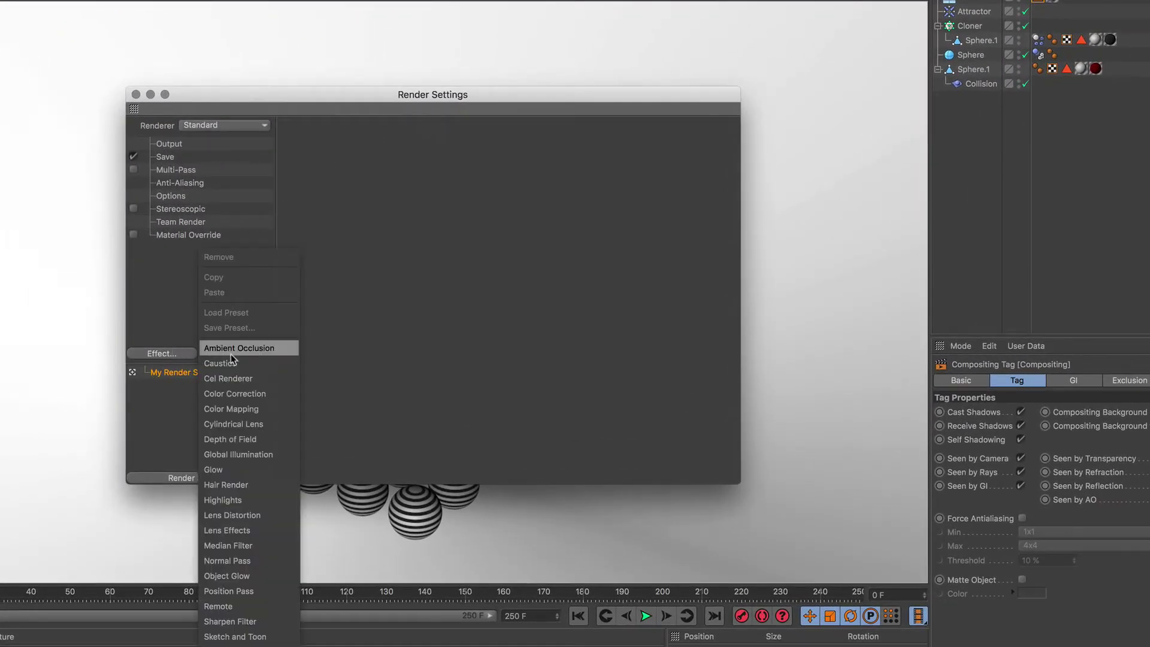
click(265, 349)
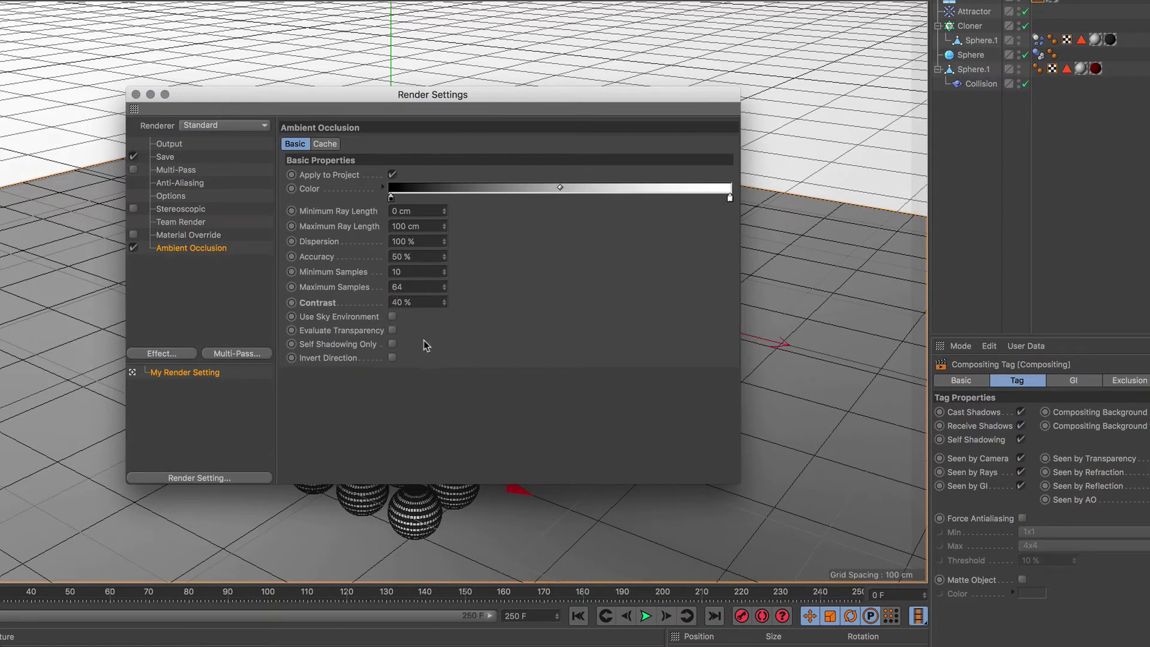
click(136, 94)
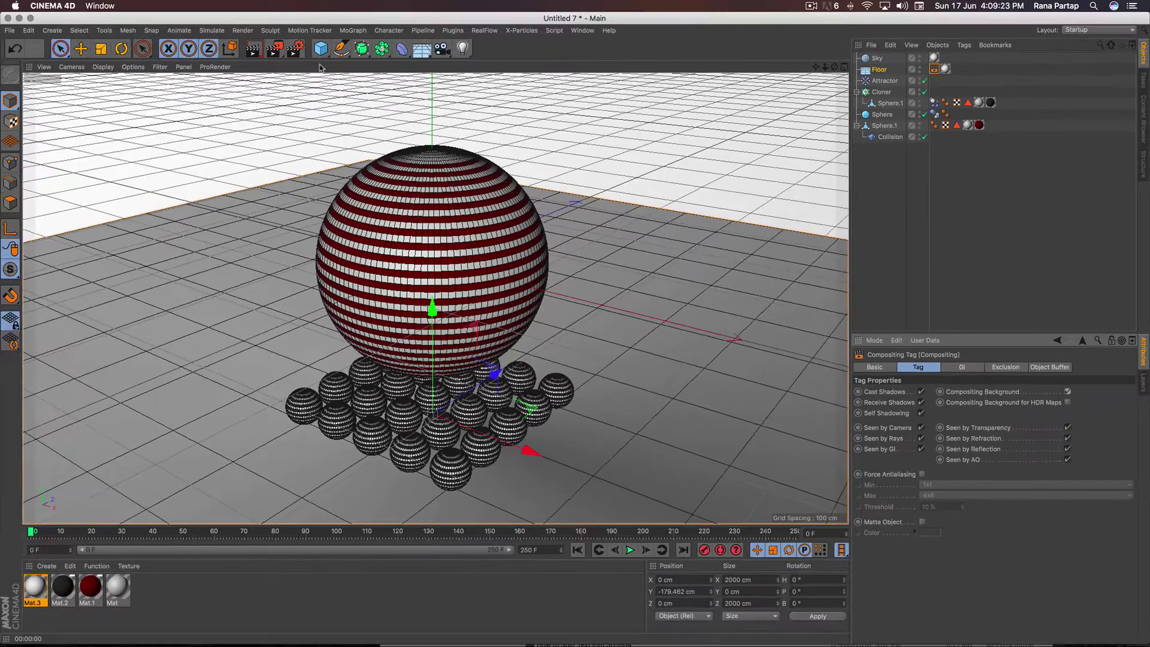
Render a viewport preview, then play the animation so the striped sphere's cloth starts sagging
click(259, 52)
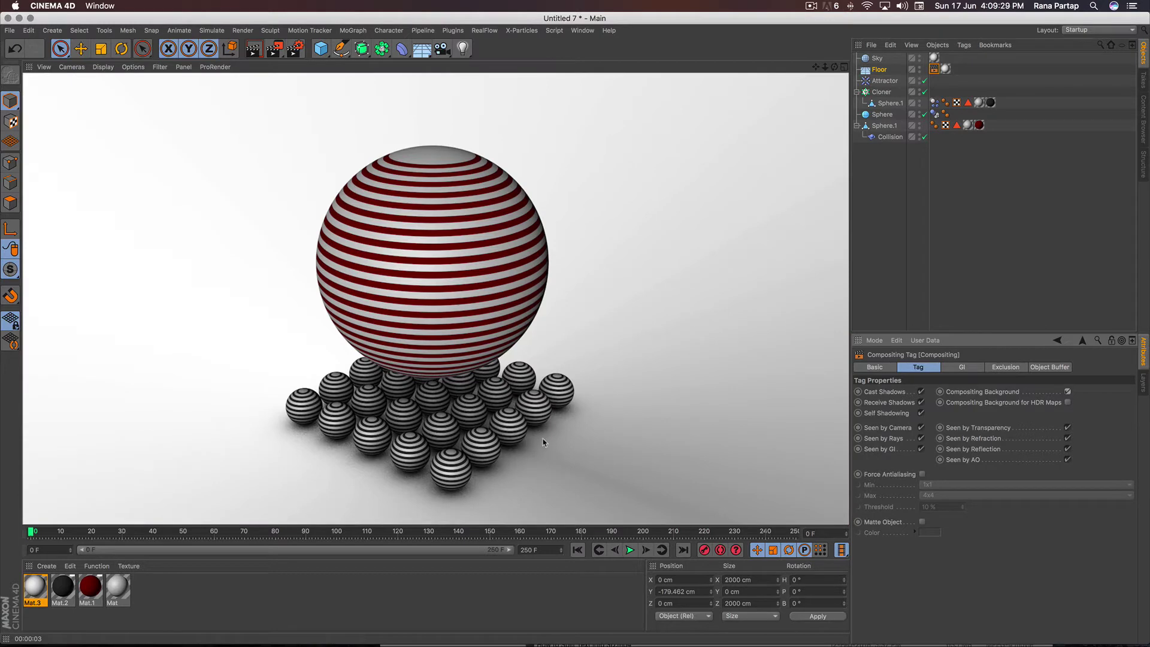
click(577, 550)
click(629, 550)
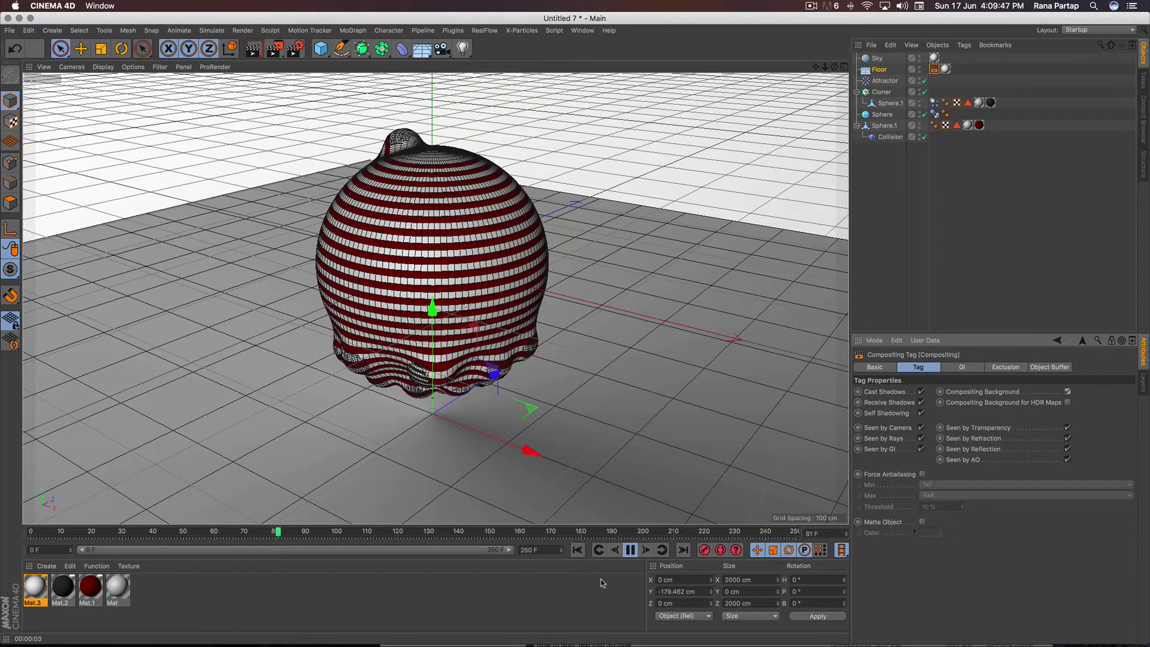
Pause playback, select the Attractor, and replay the simulation from frame 0
click(630, 550)
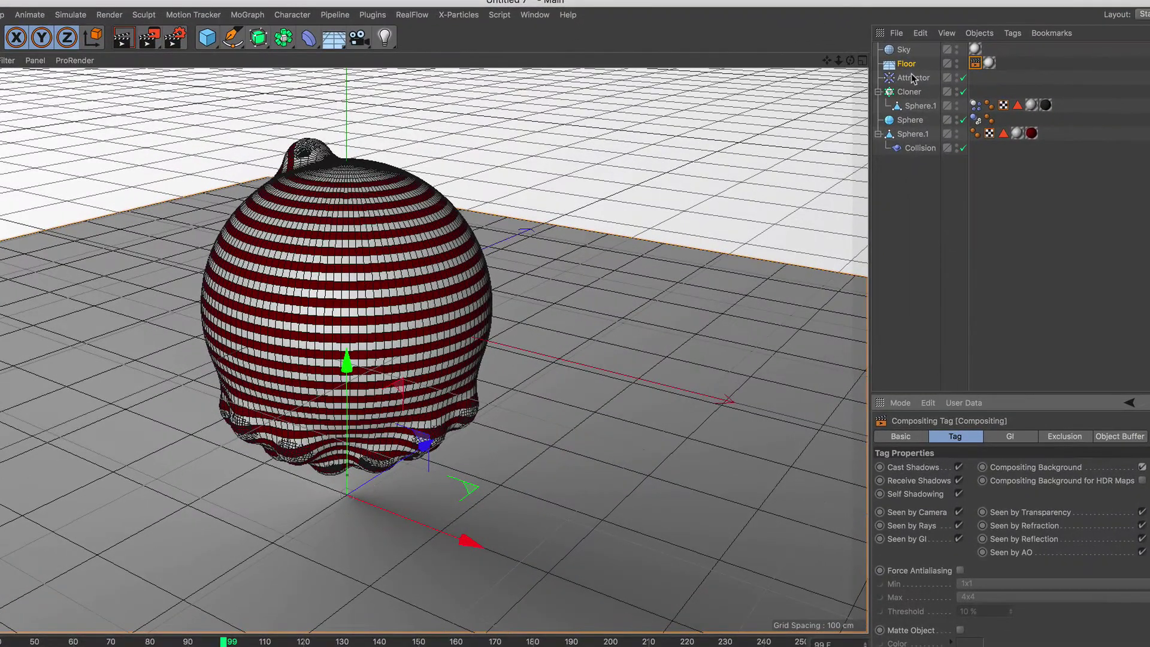
click(913, 77)
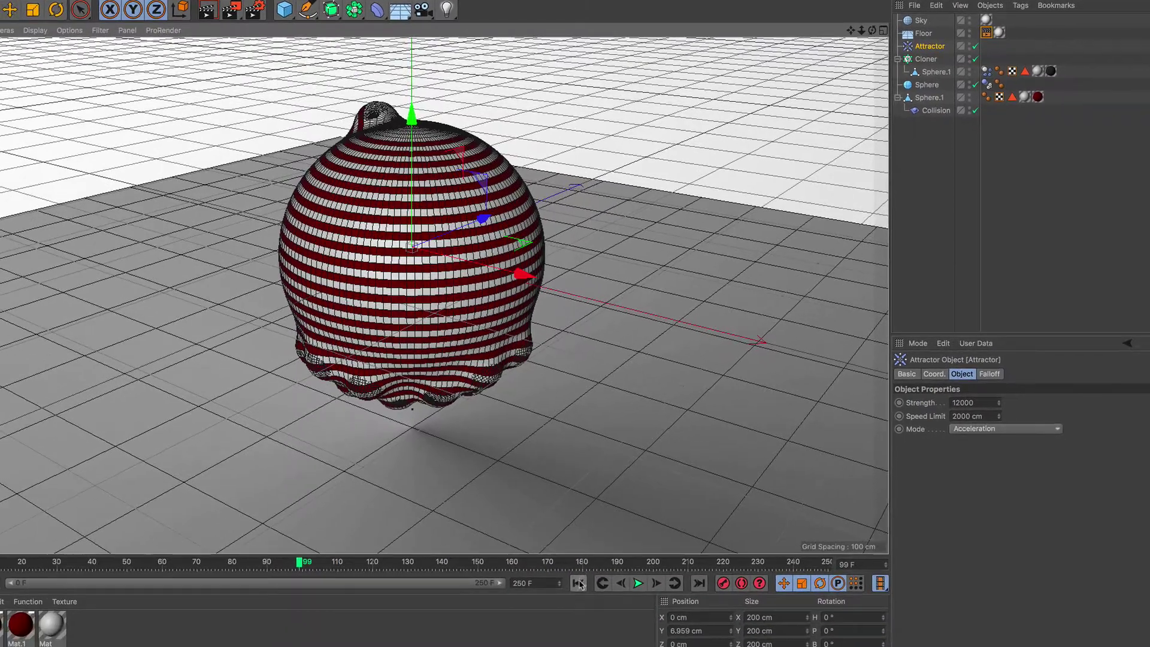
click(579, 584)
click(638, 583)
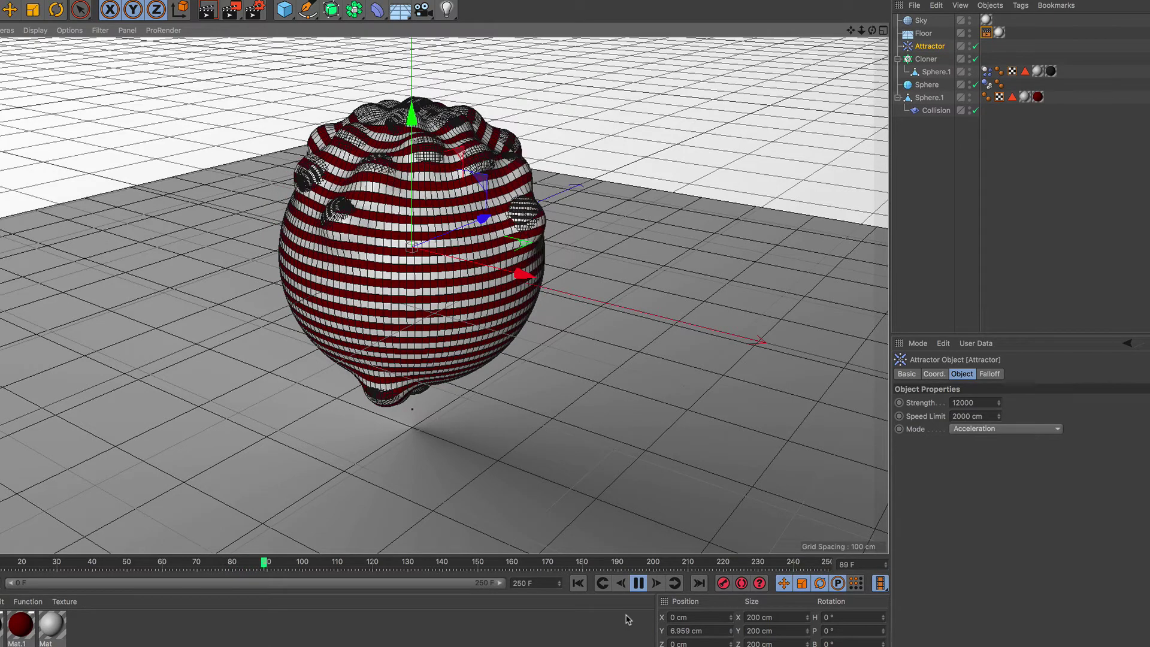
Lower the Attractor to 3.417 cm in Y and replay the simulation from the start
click(639, 584)
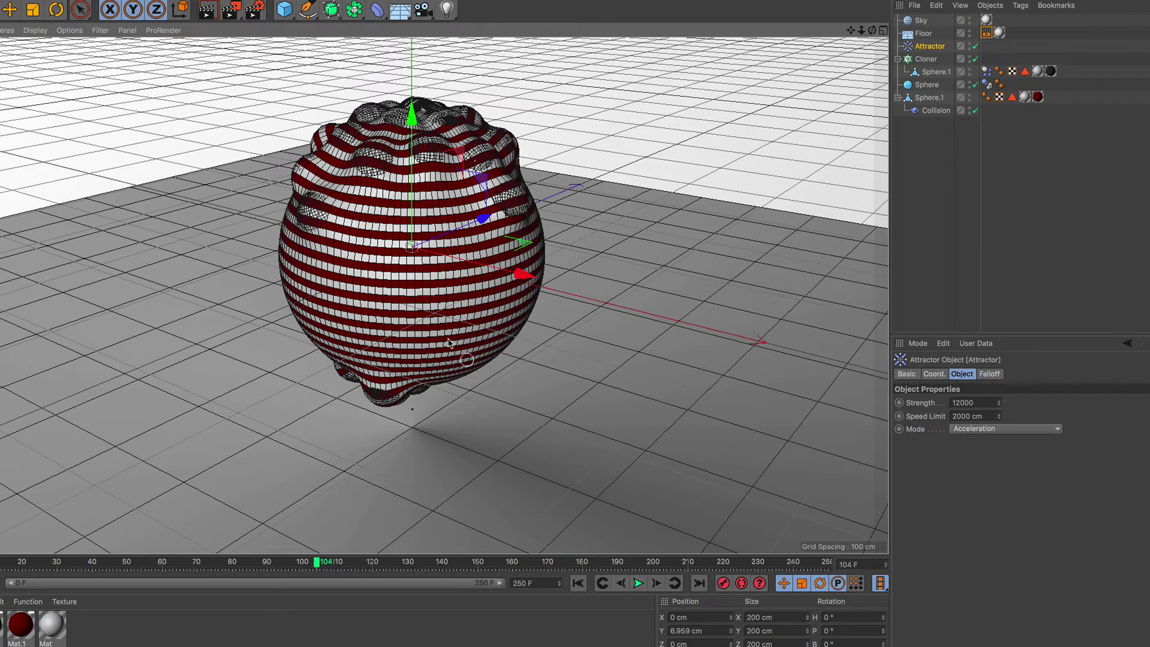
drag(412, 116, 412, 120)
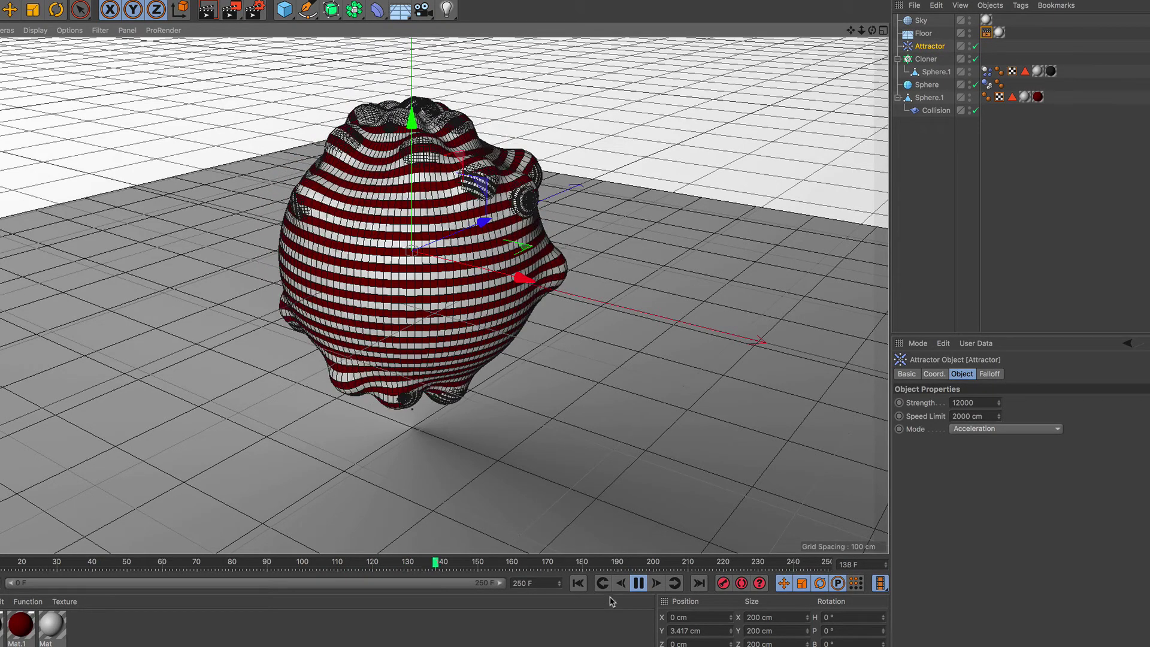
click(578, 583)
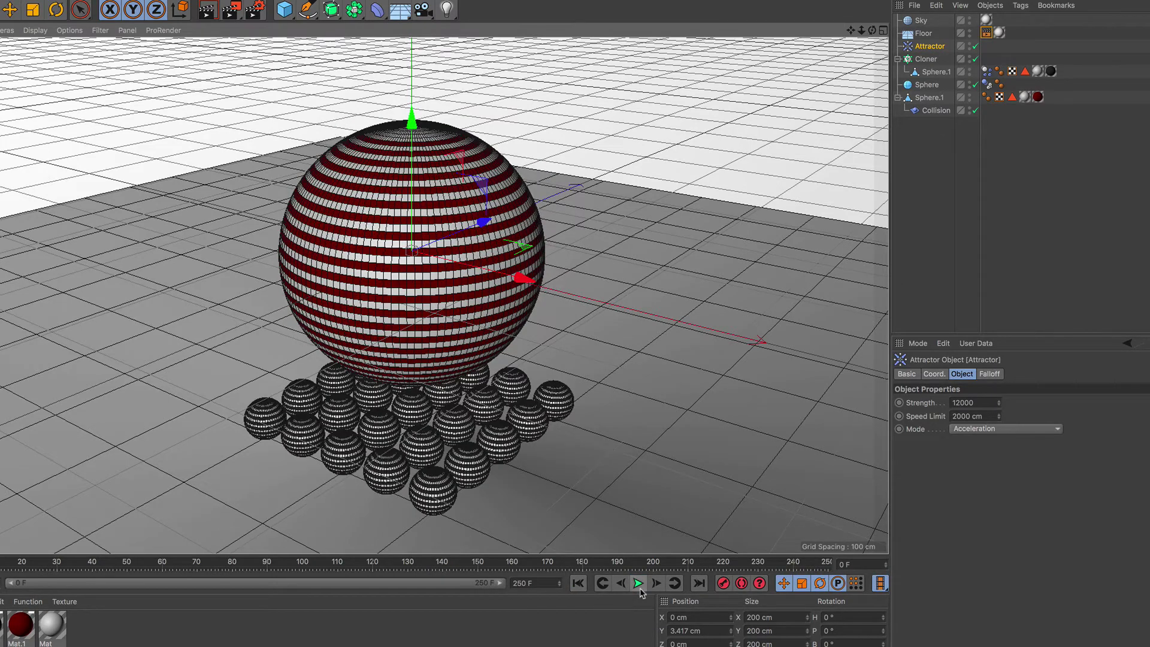
click(638, 587)
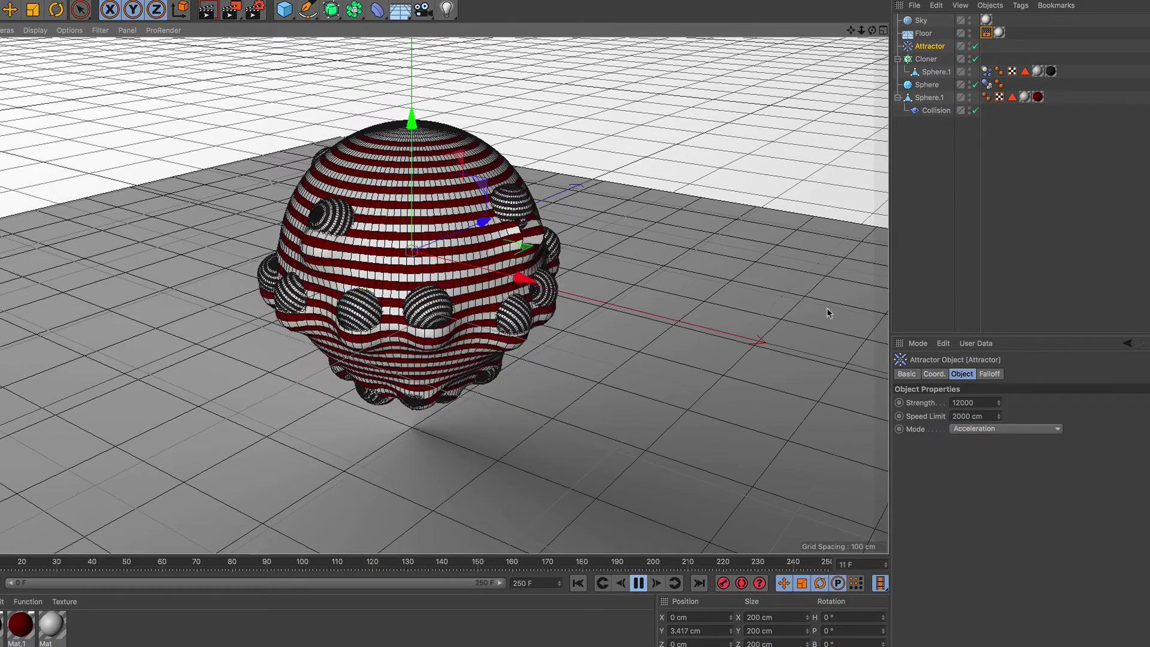
Pause at frame 56, render a preview of the dented sphere, and select Sphere.1
click(899, 285)
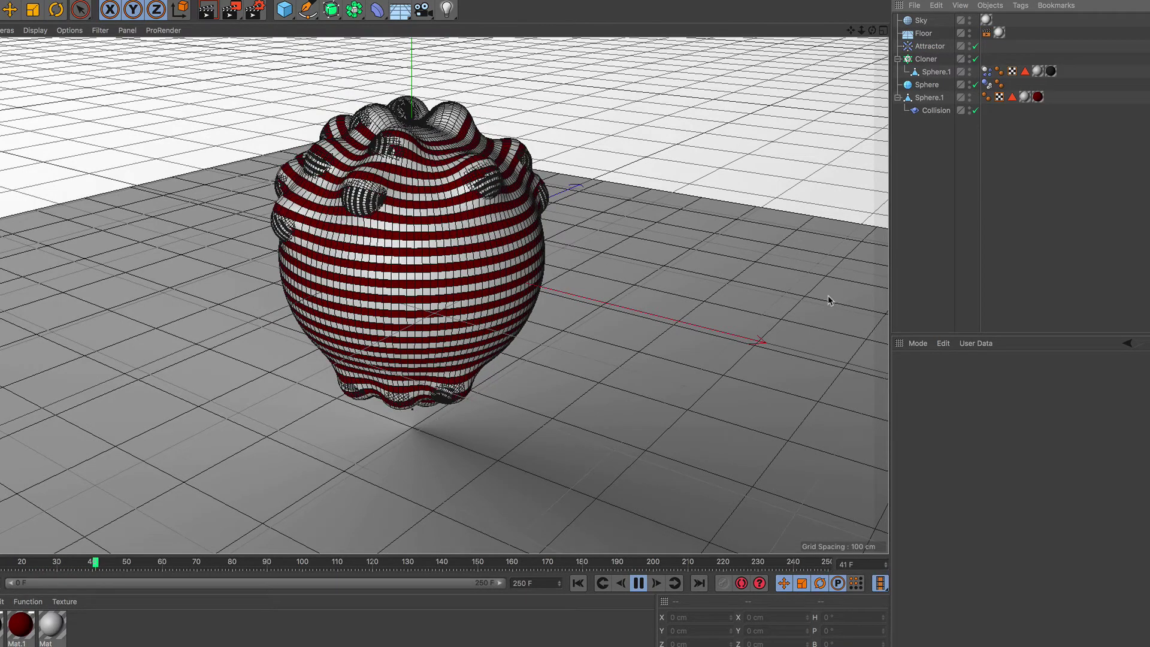
click(639, 583)
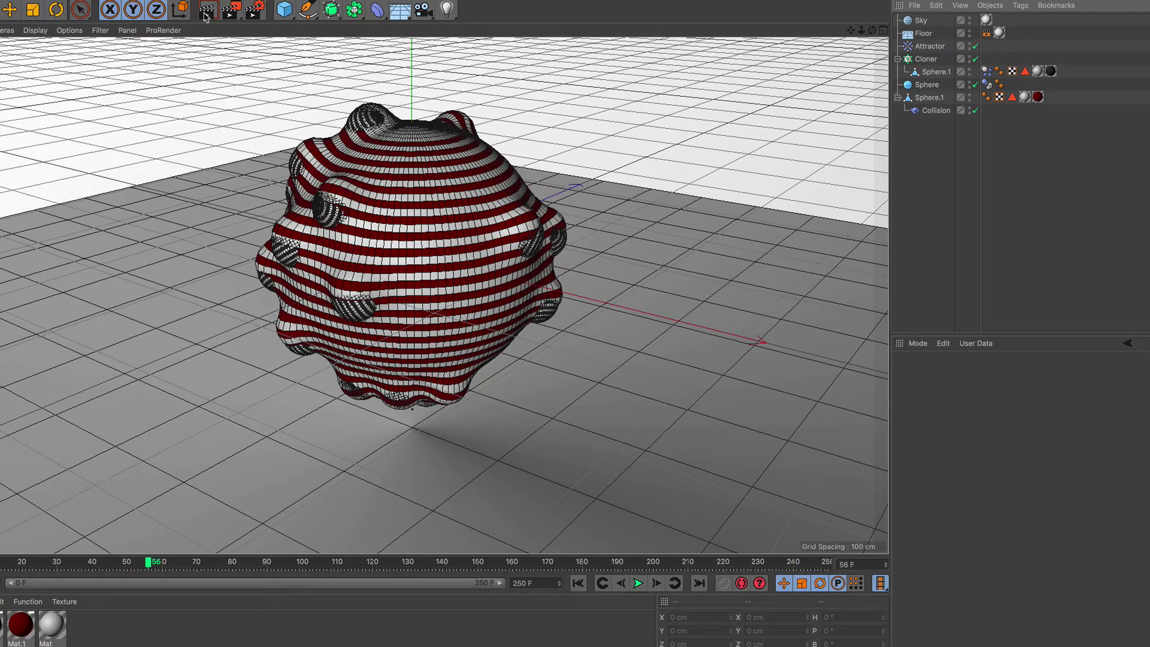
key(ctrl+r)
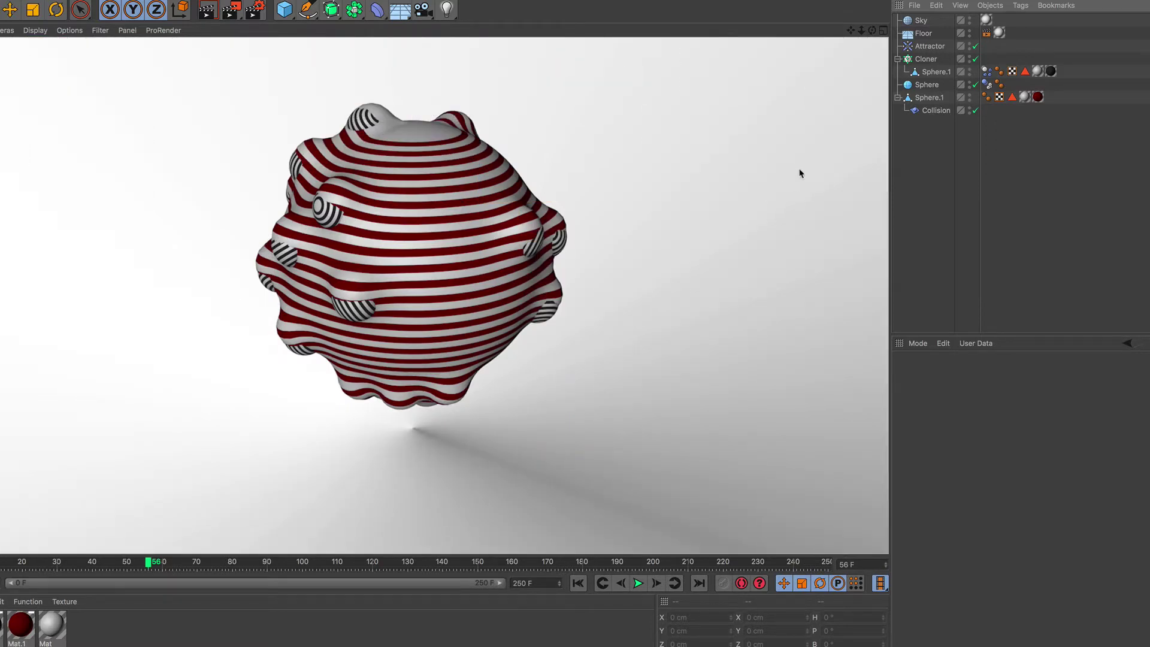
click(927, 99)
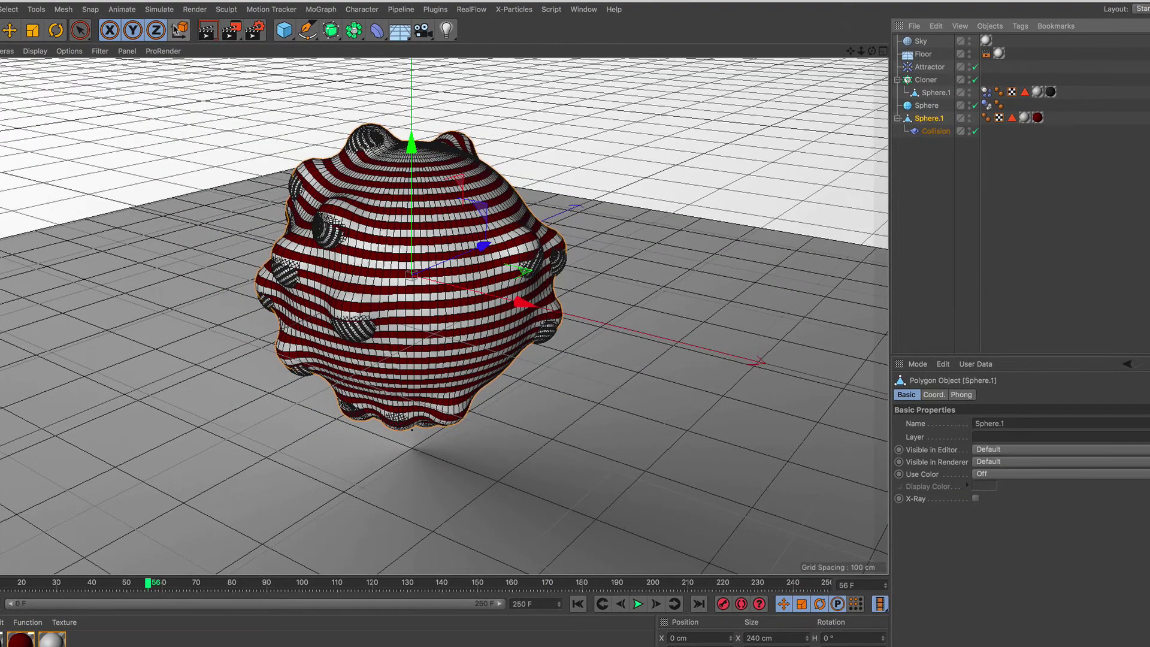
Place Sphere.1 in a new Cloth Surface with 0 subdivisions and -2 cm thickness, then replay
click(159, 10)
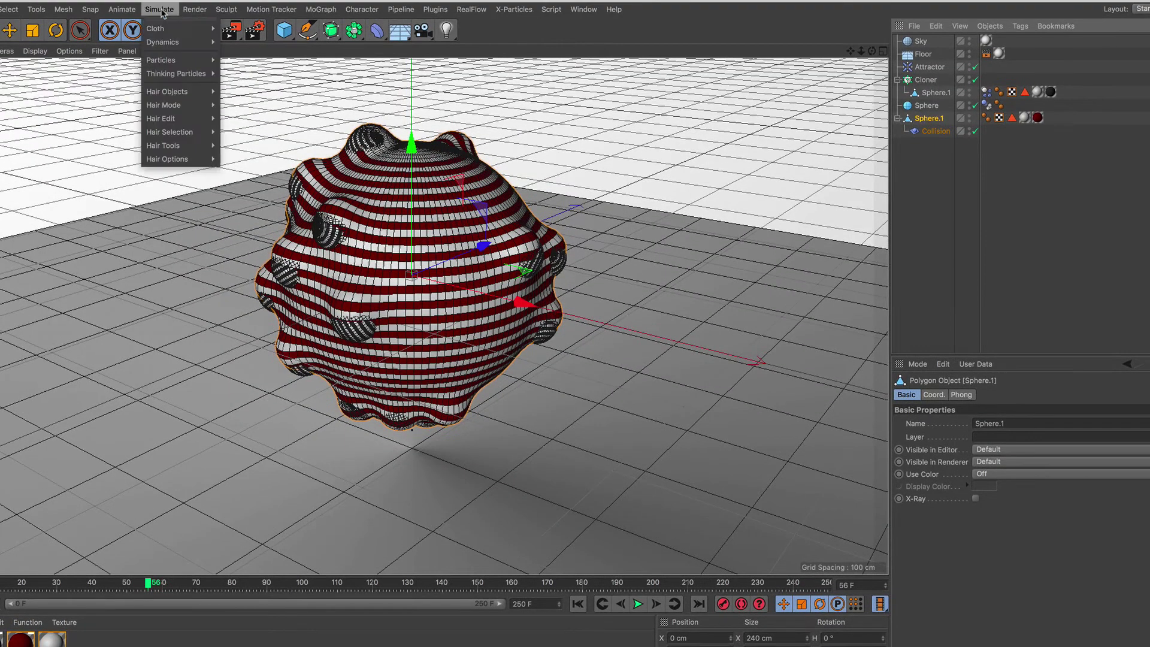
click(255, 29)
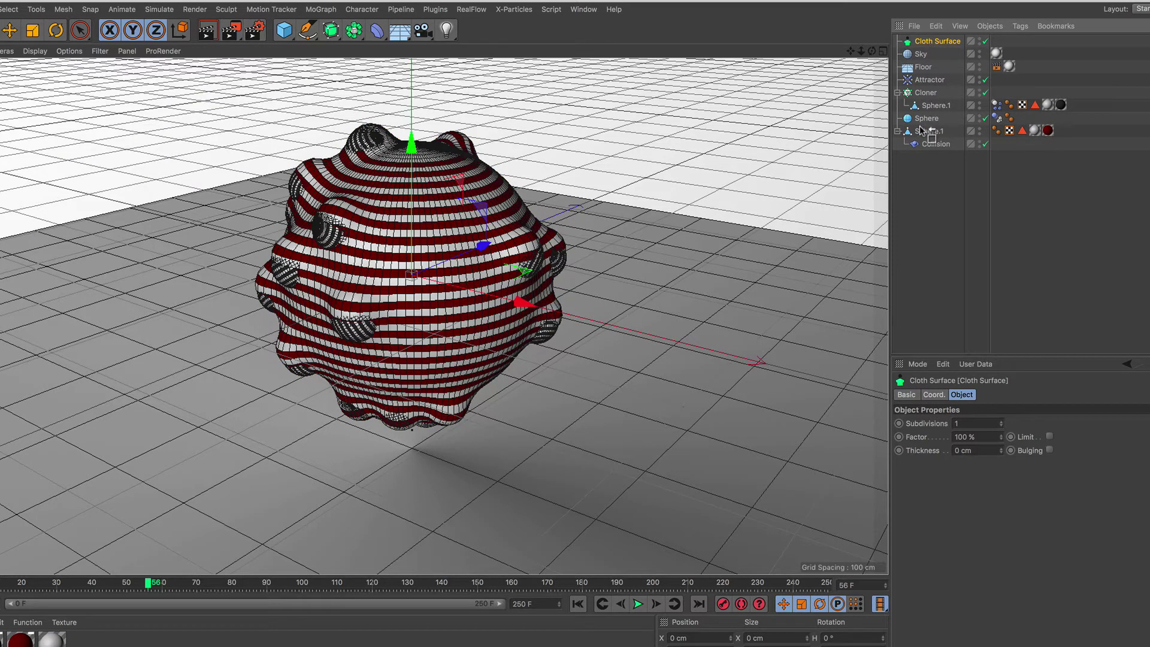
drag(920, 130, 930, 119)
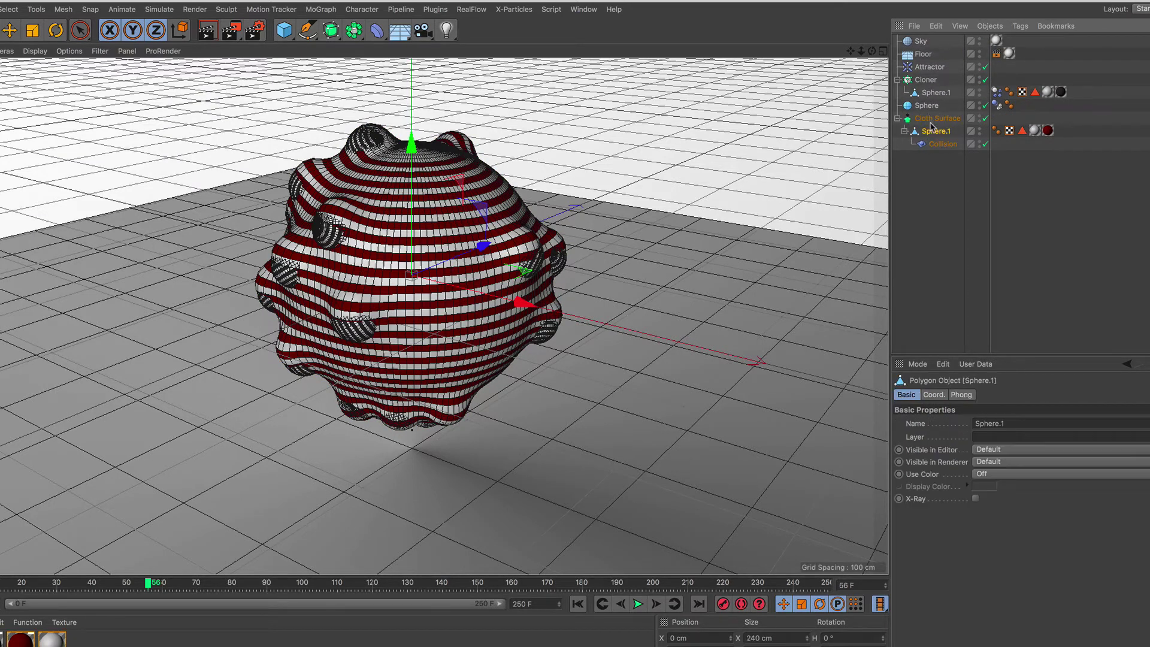
click(971, 423)
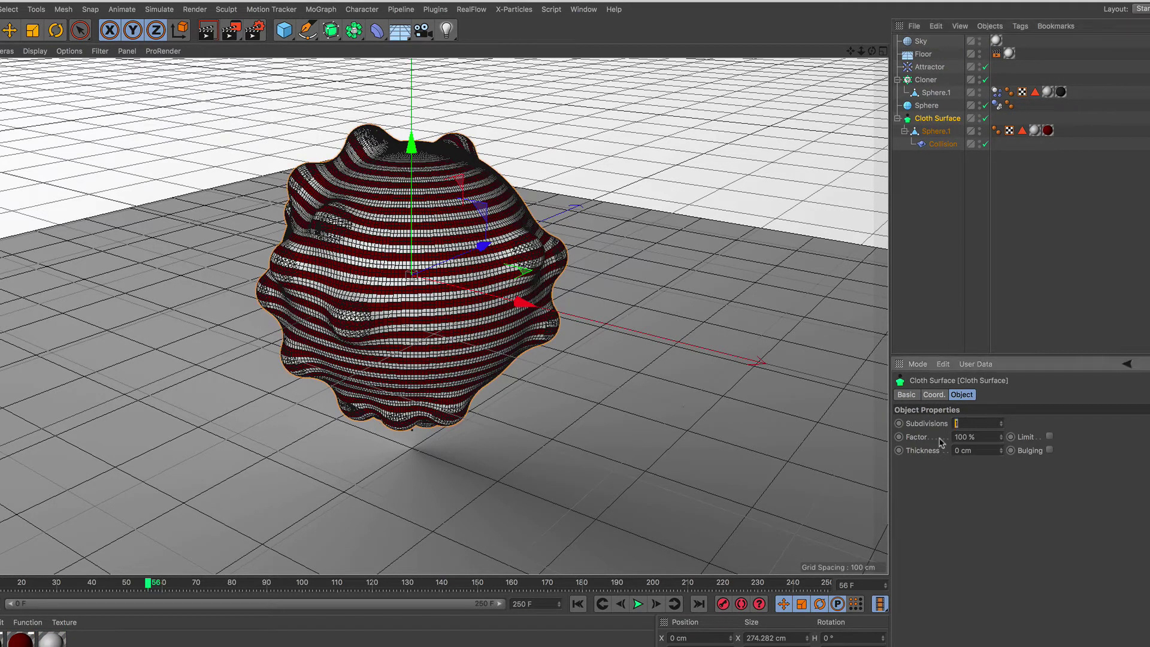
key(Return)
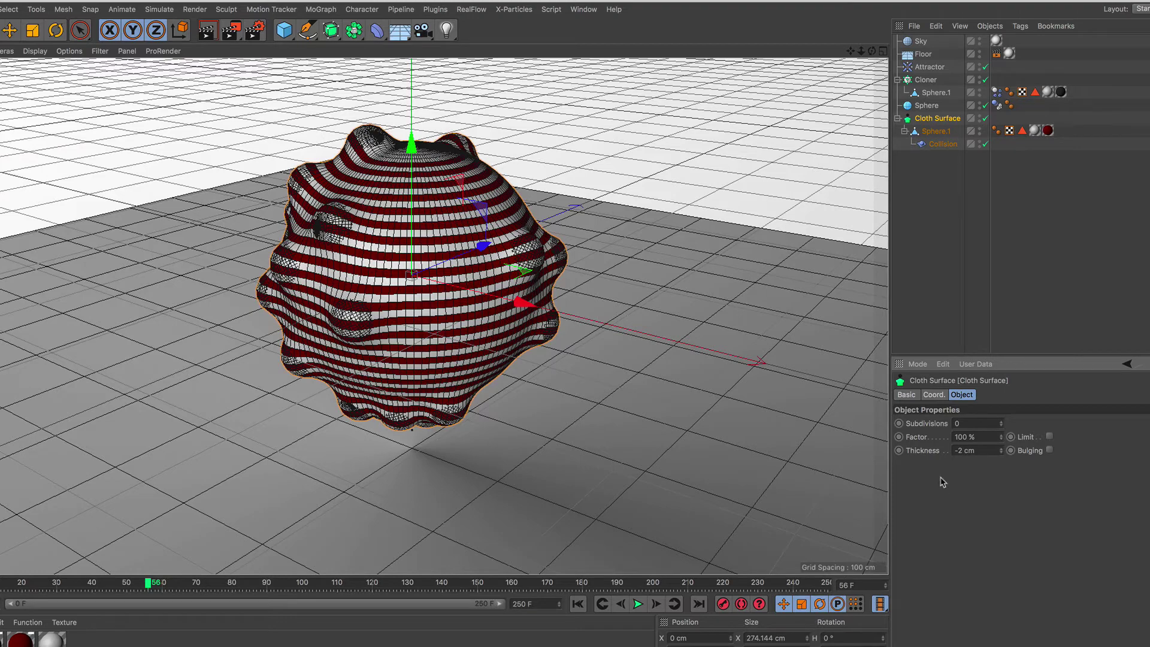
click(578, 604)
click(638, 603)
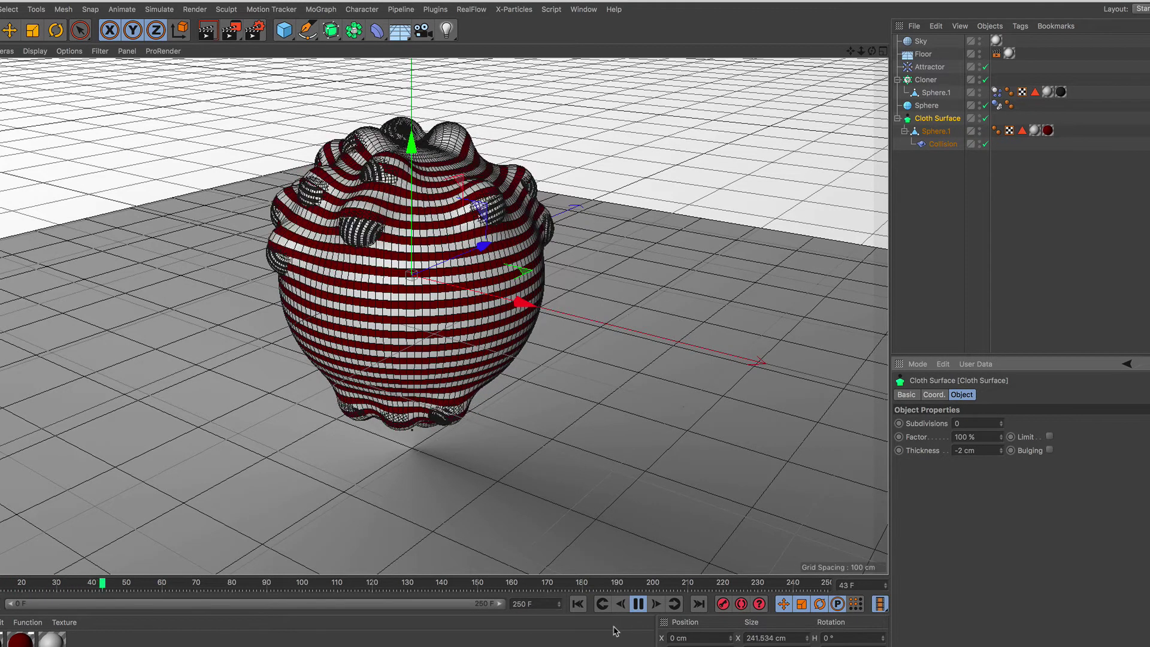
Render previews of the dented sphere paused at frame 59 and again at frame 58
click(638, 604)
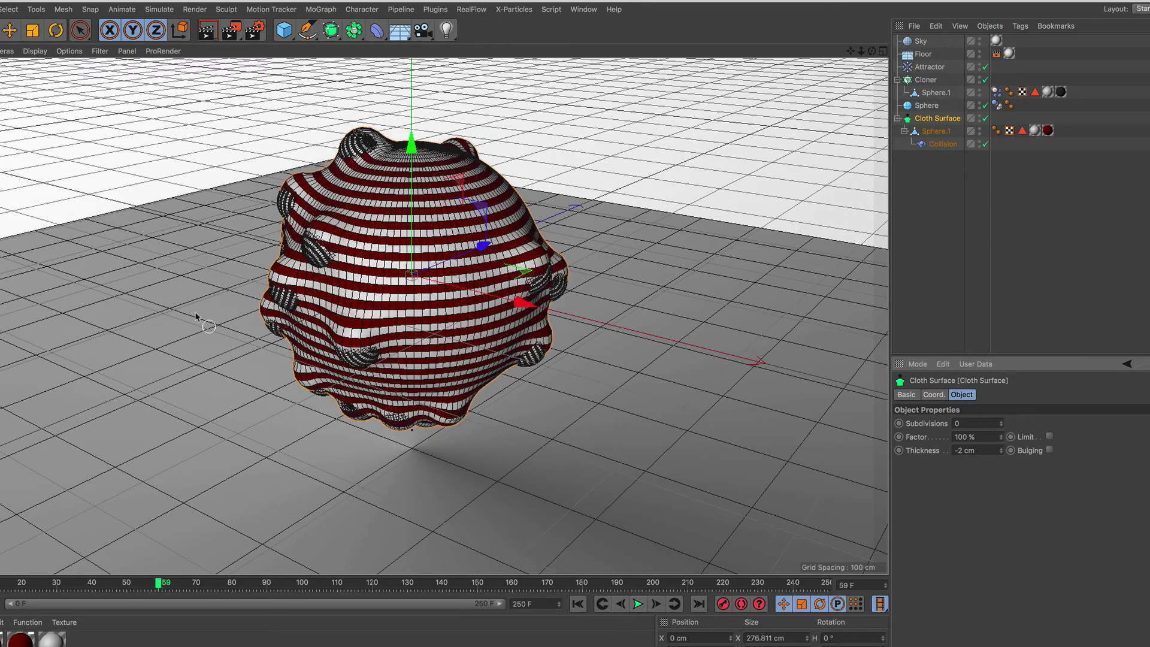
key(alt+r)
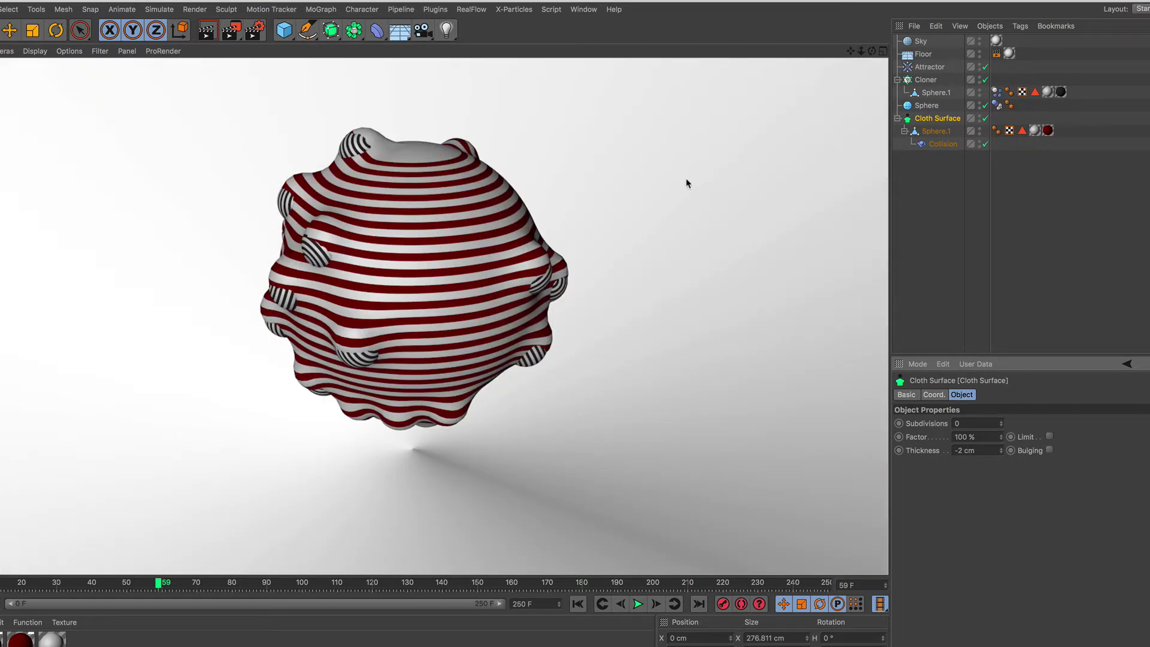
click(638, 604)
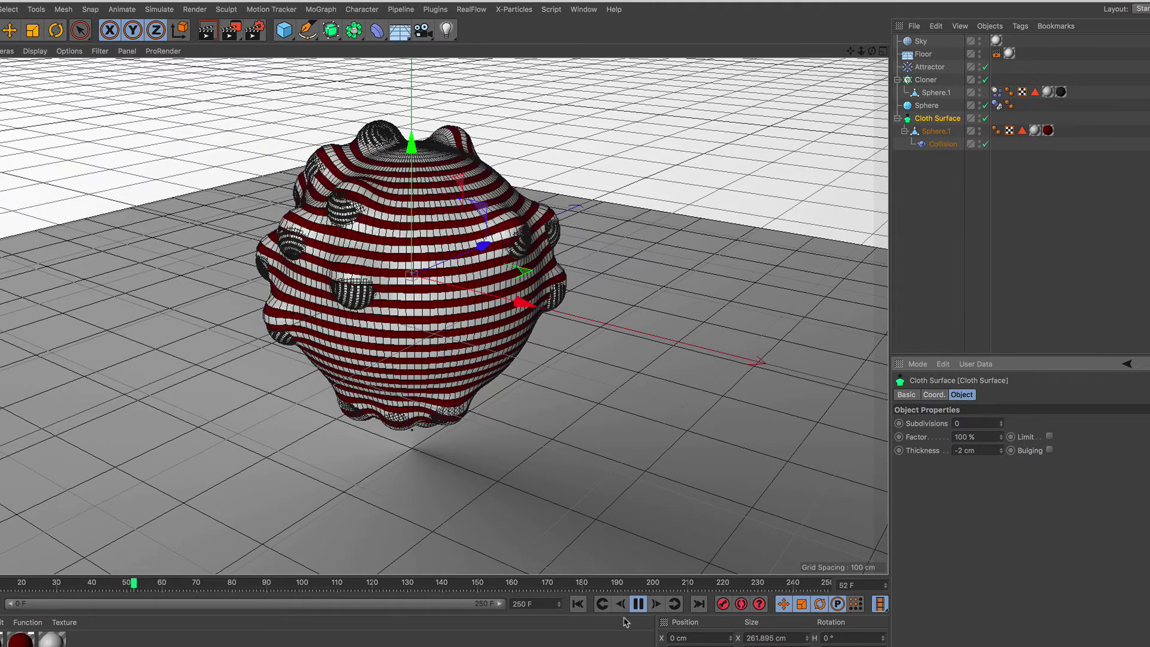
click(637, 604)
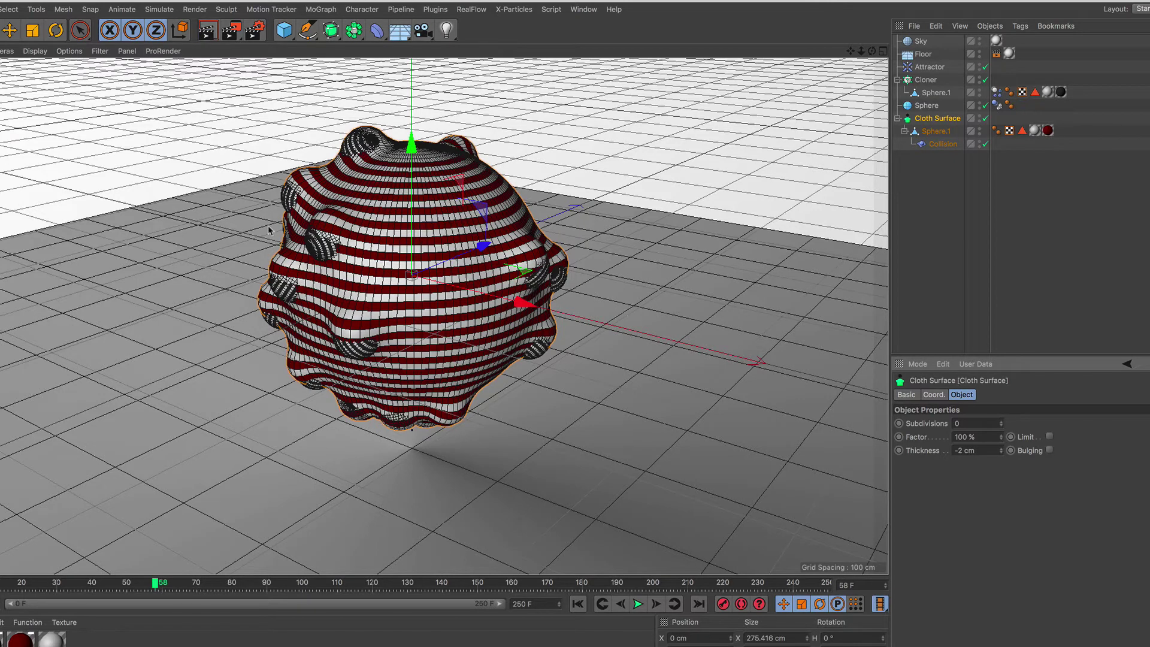
key(ctrl+r)
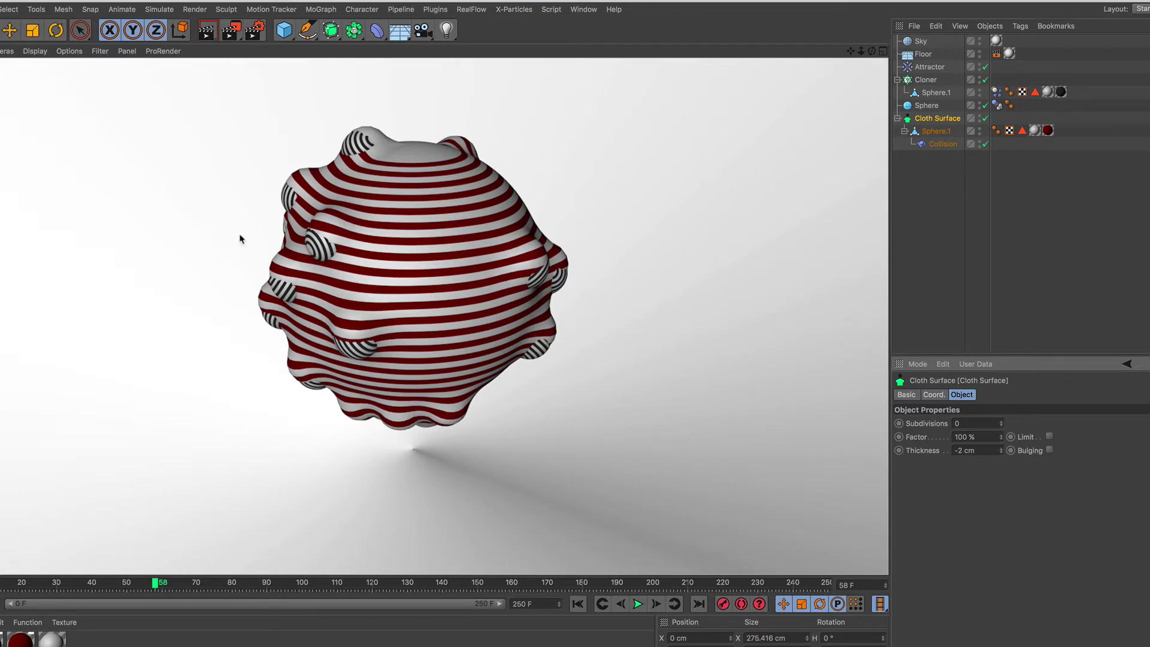
Set the render output to the HDTV 1080 25 preset with All Frames as the frame range
click(255, 30)
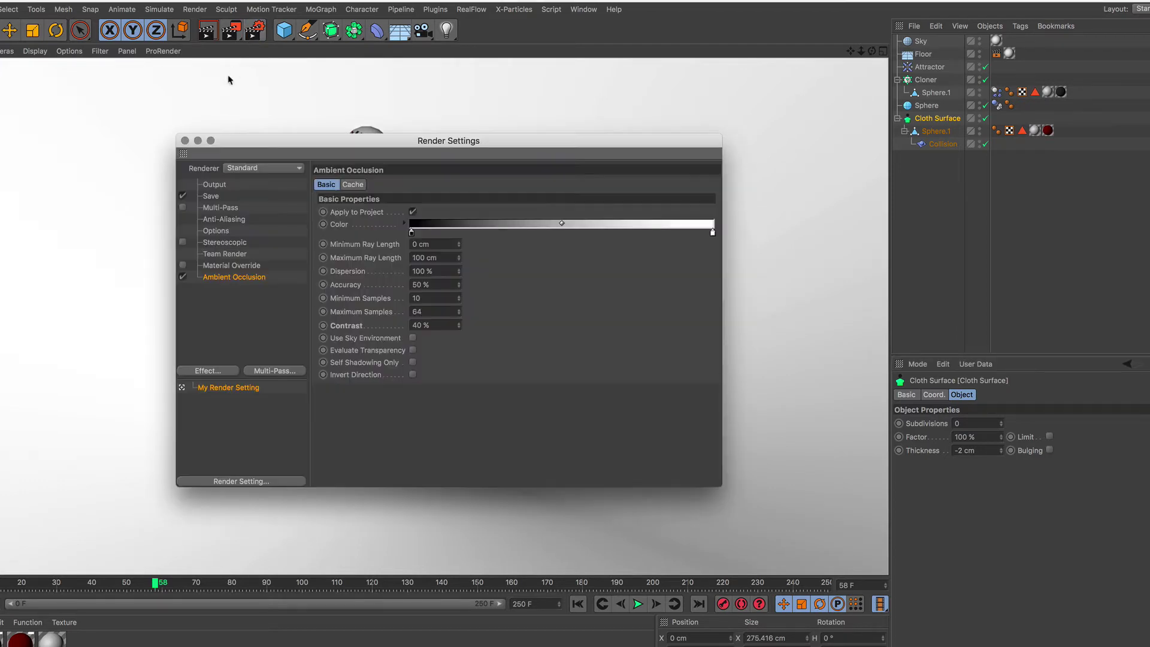
click(213, 196)
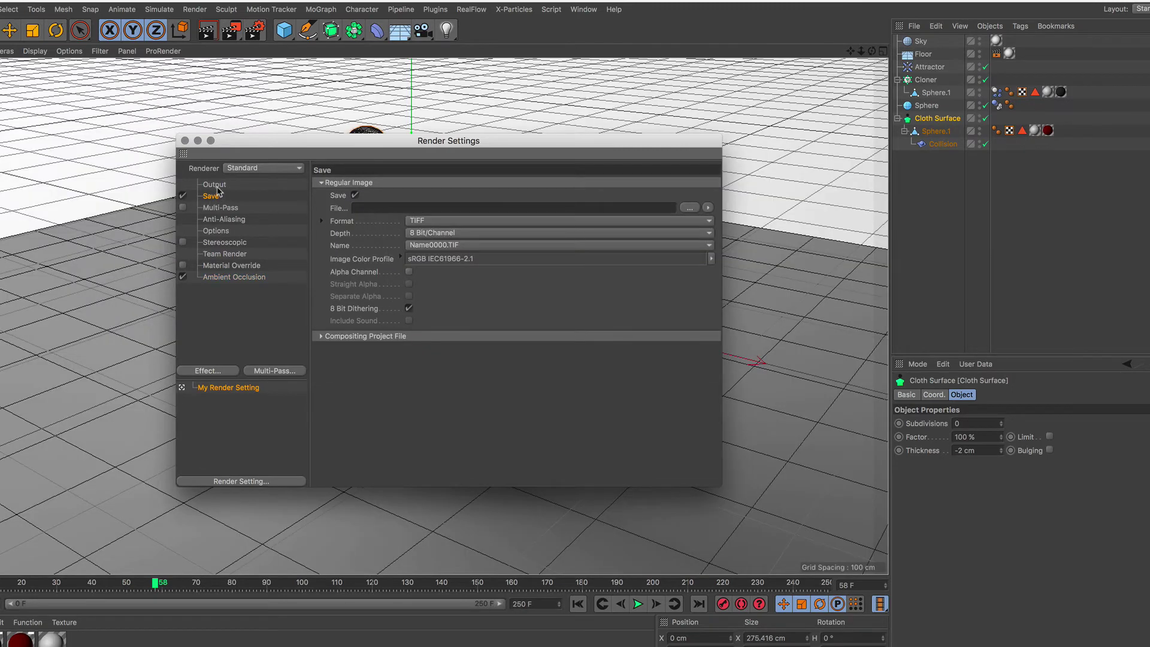
click(215, 186)
click(326, 182)
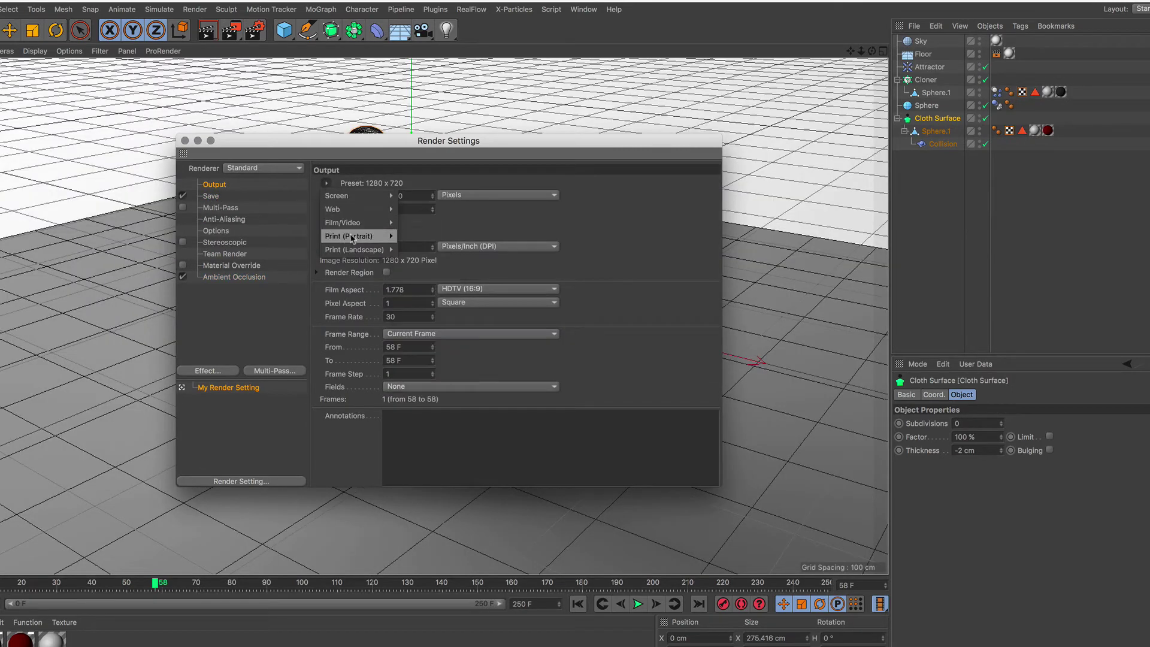
mouse_move(344, 222)
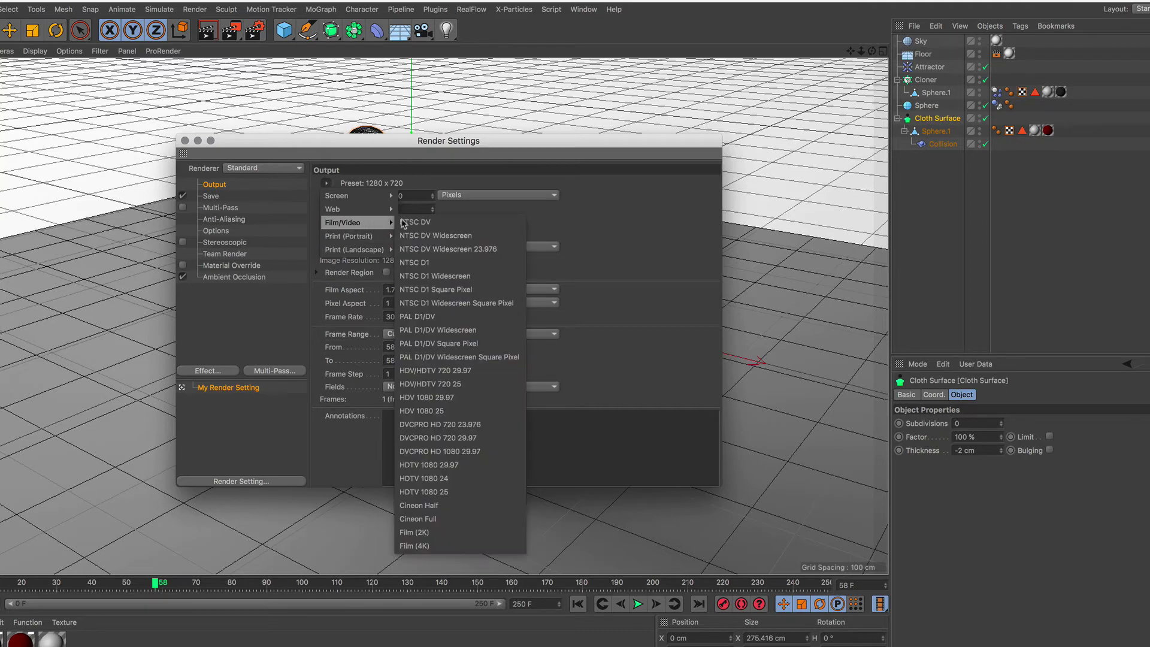
click(464, 495)
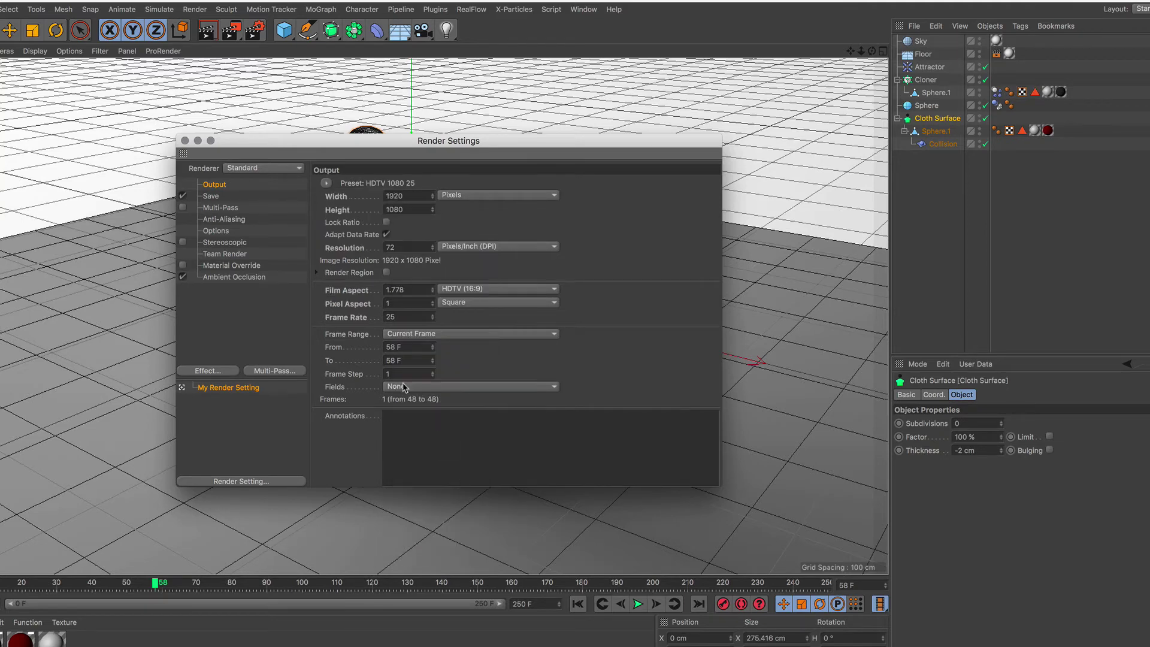
click(406, 331)
click(451, 372)
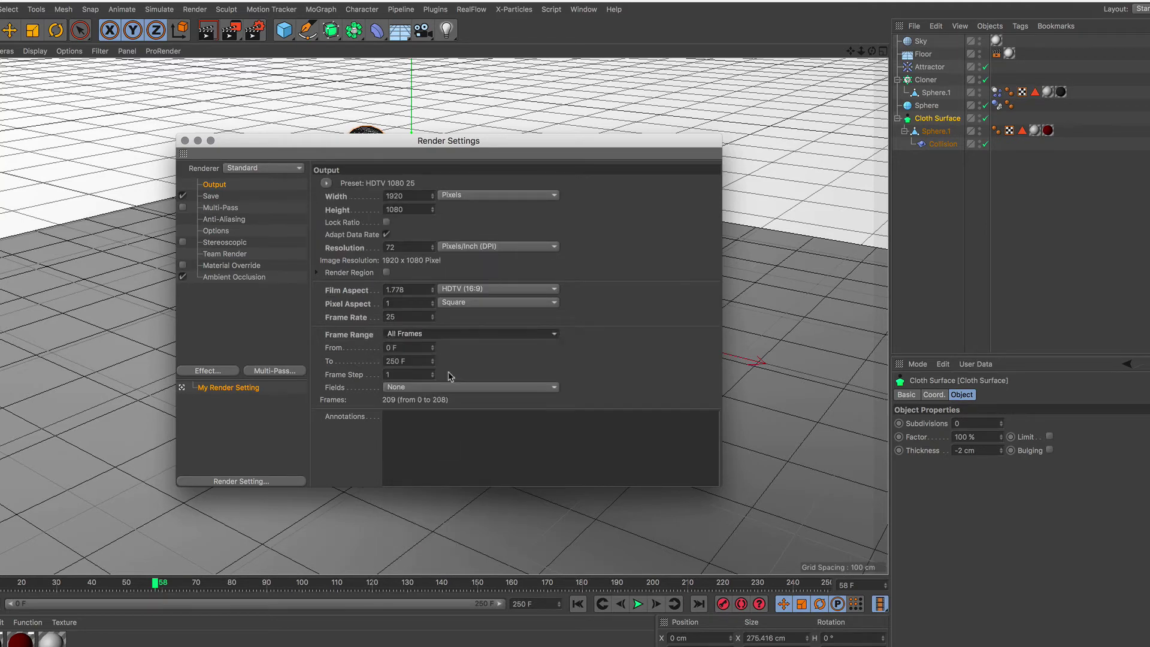
Save the render as MP4 named collider on the Desktop, then close Render Settings
click(212, 197)
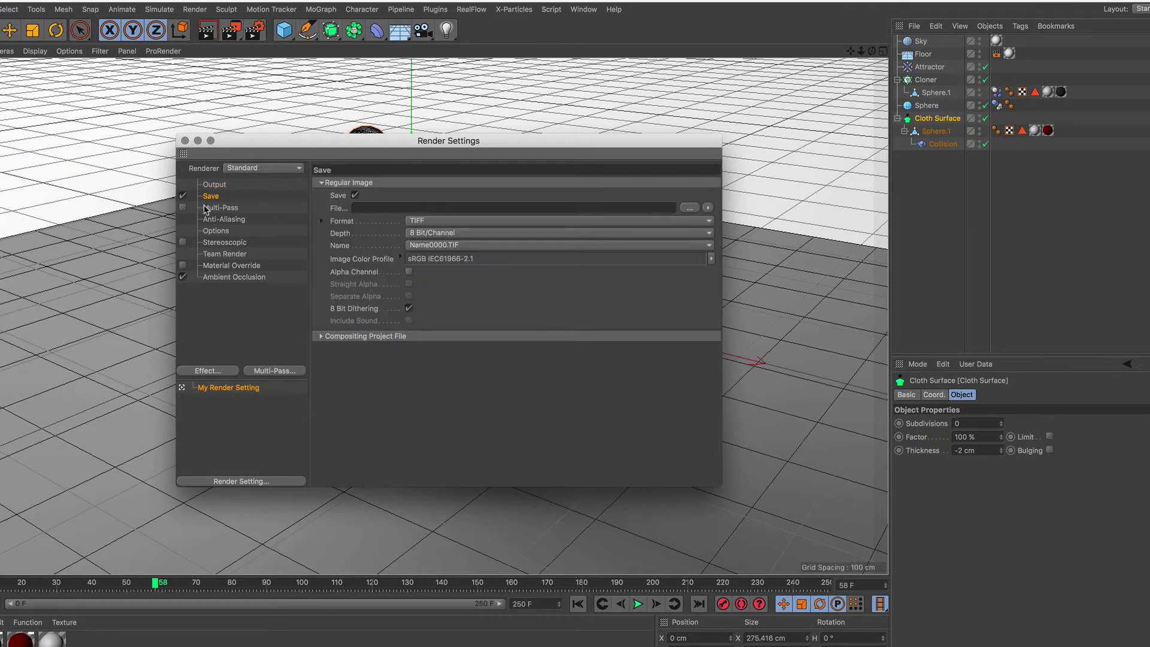
click(509, 223)
click(473, 463)
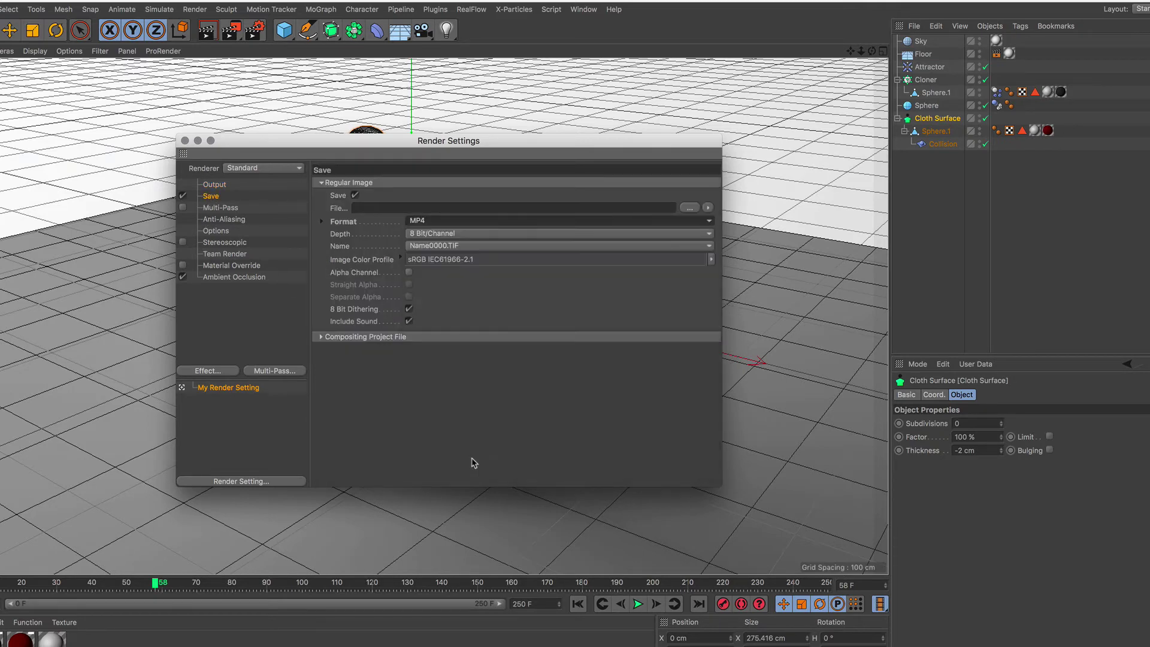
click(692, 209)
text(collider)
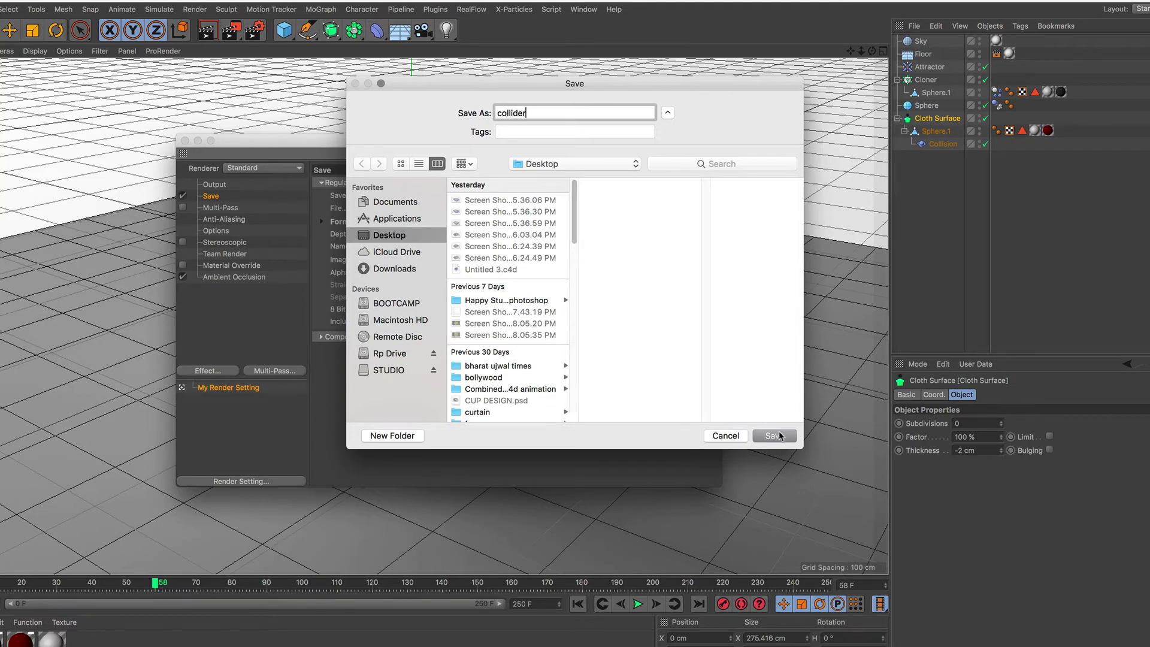
click(774, 436)
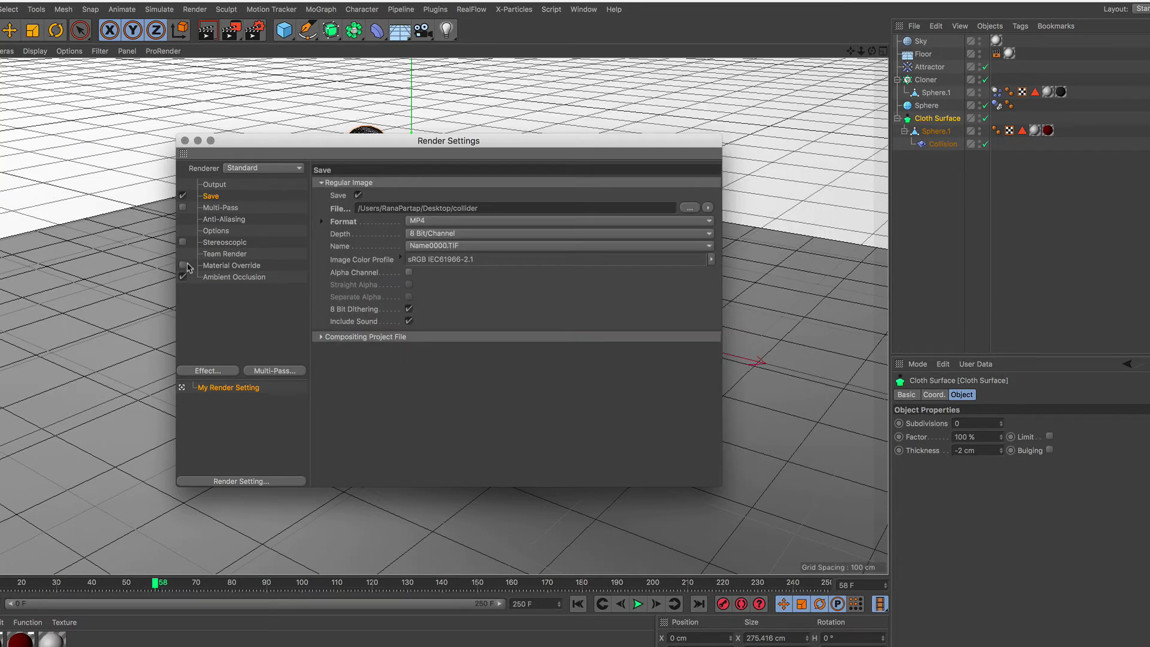
click(185, 141)
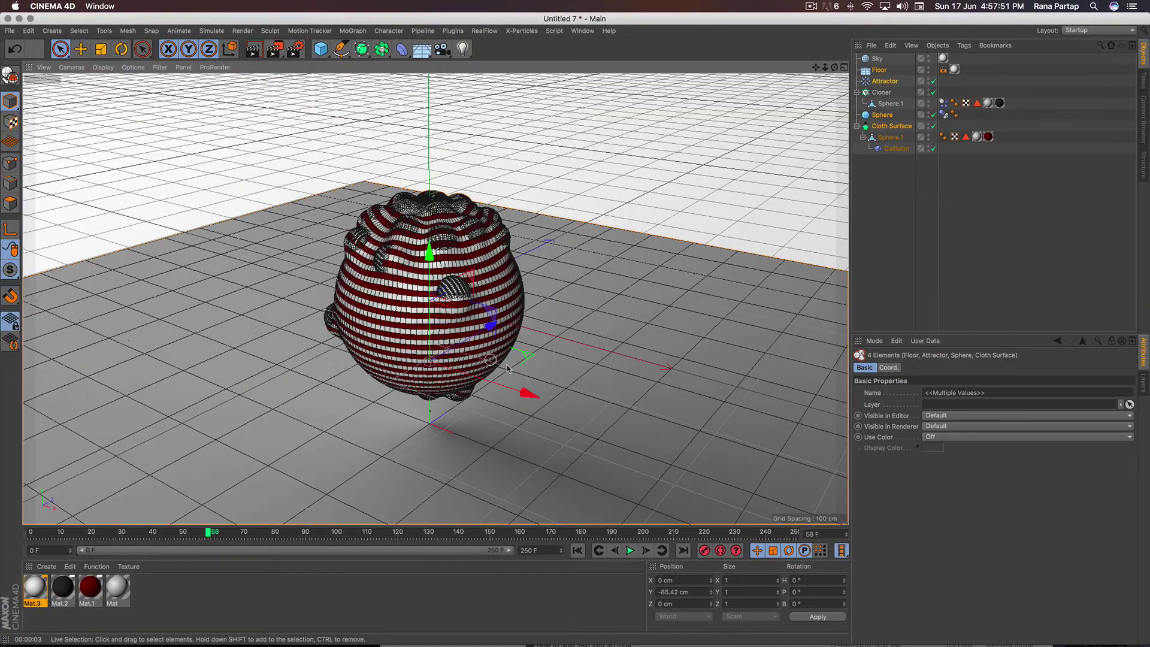
From frame 0, add a Rotation force with Angle Speed 220 to the Cloner and play
click(577, 550)
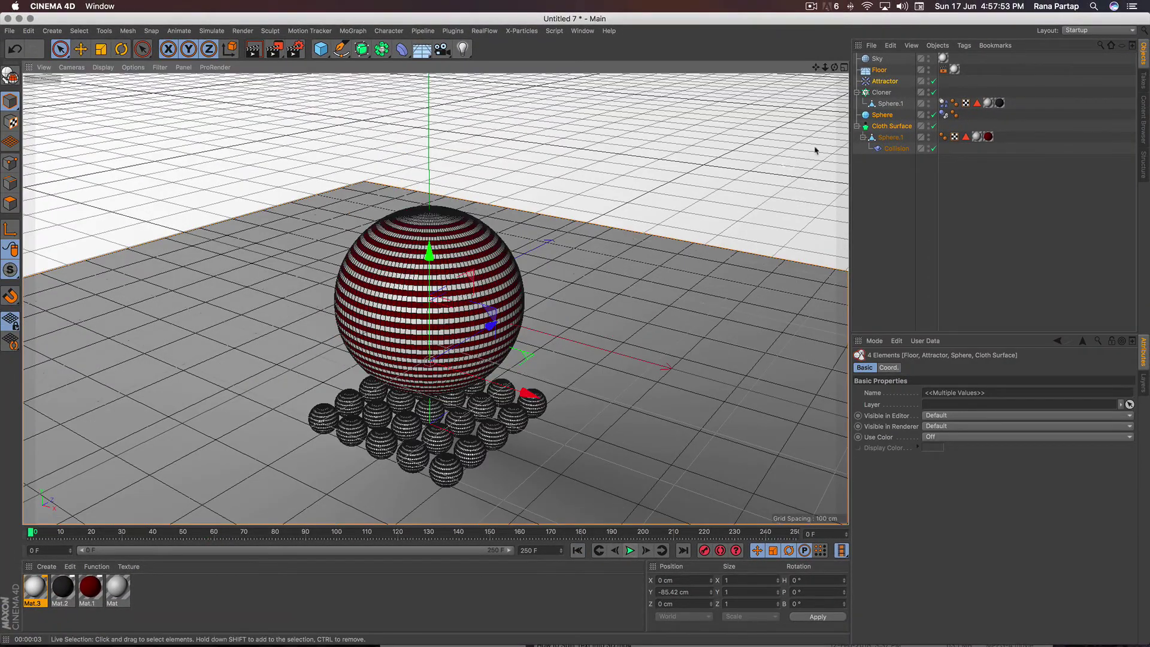
click(885, 93)
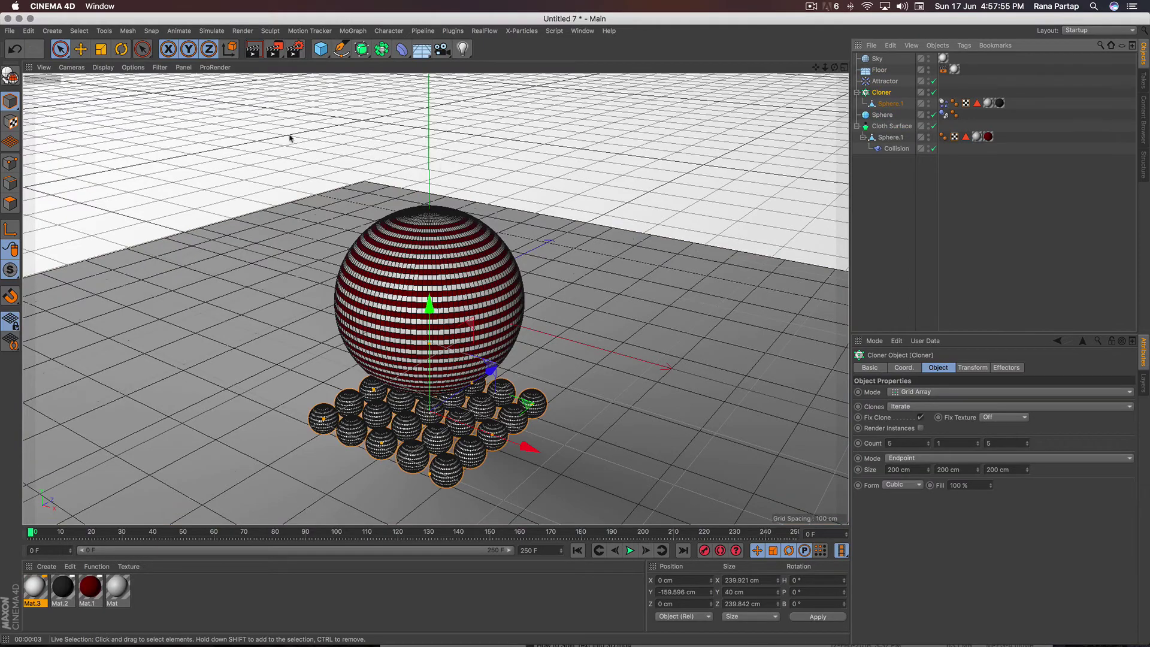
click(211, 31)
mouse_move(124, 69)
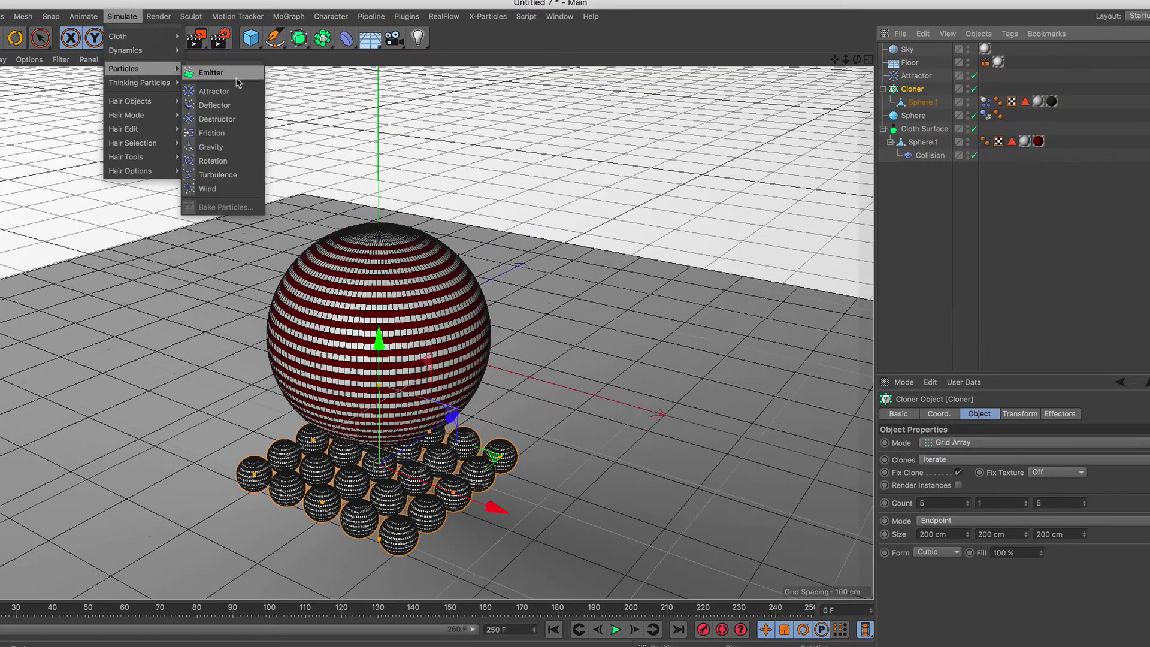
click(245, 161)
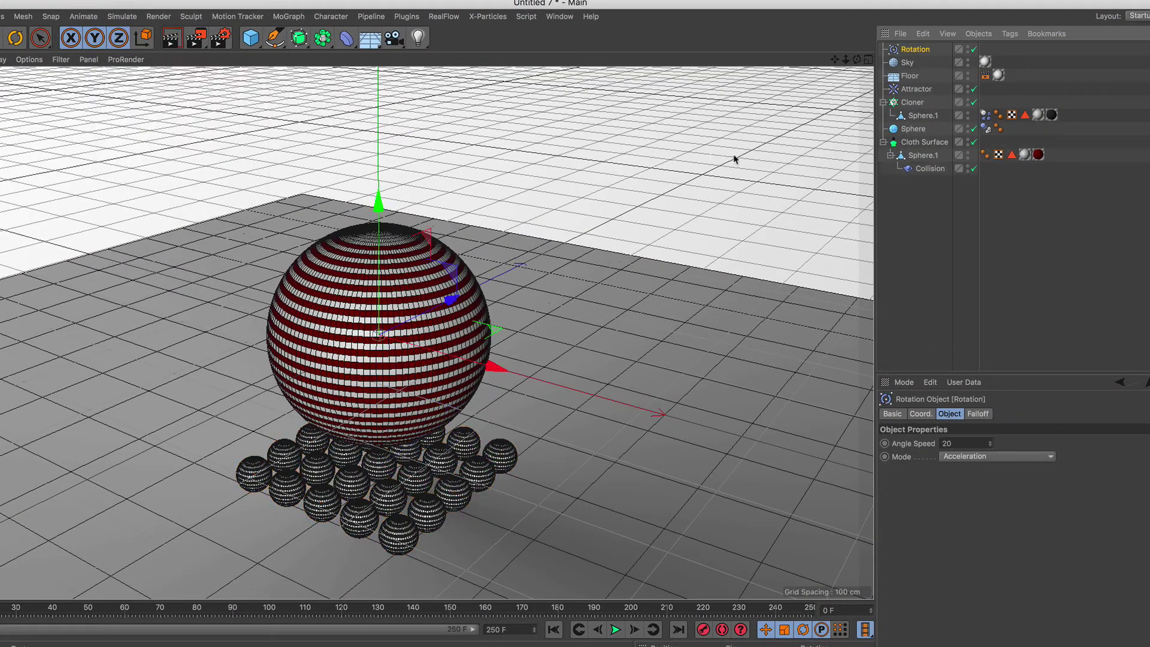
click(944, 444)
text(220)
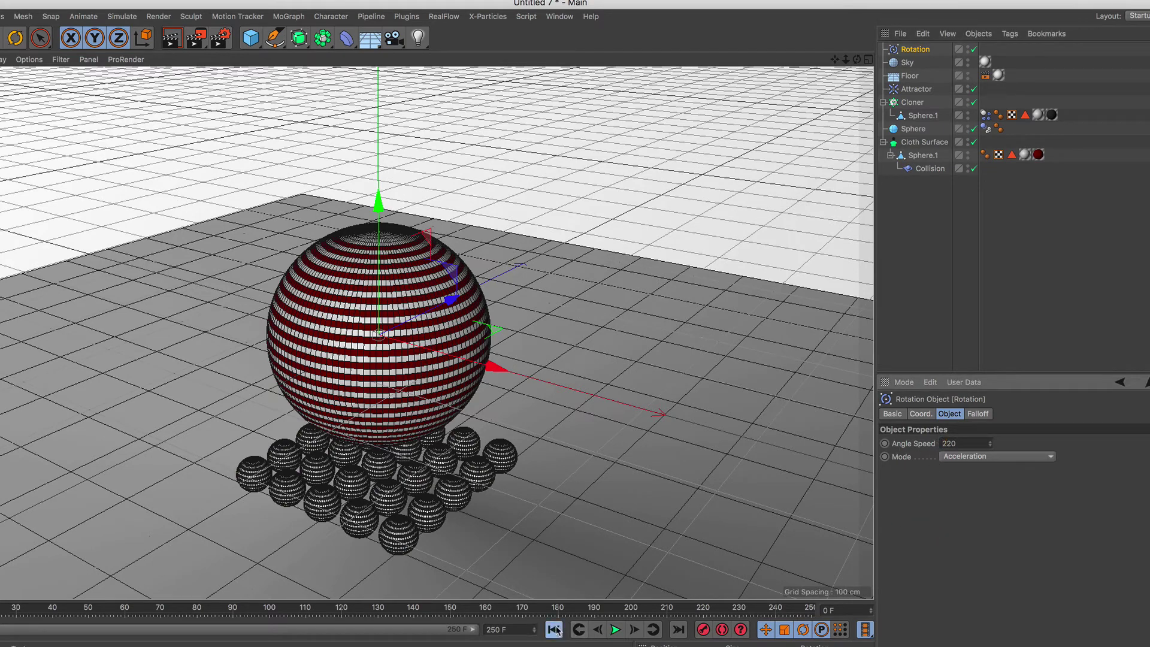
click(615, 630)
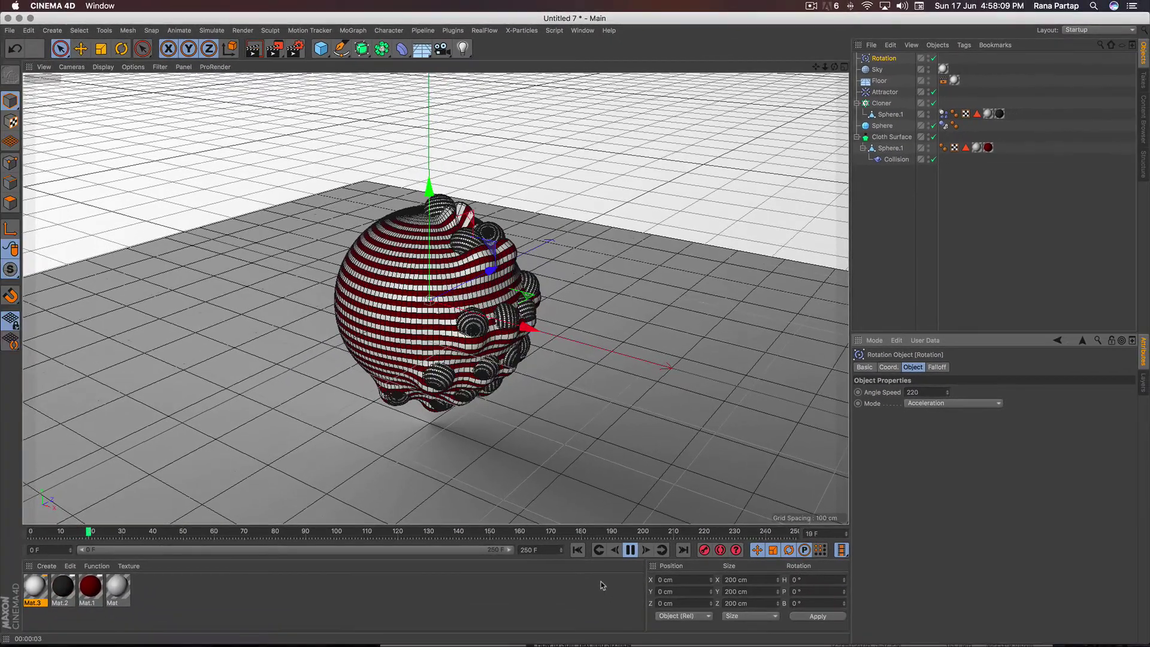
Deselect the Rotation object and let playback run until the spinning clones dent the sphere
click(873, 297)
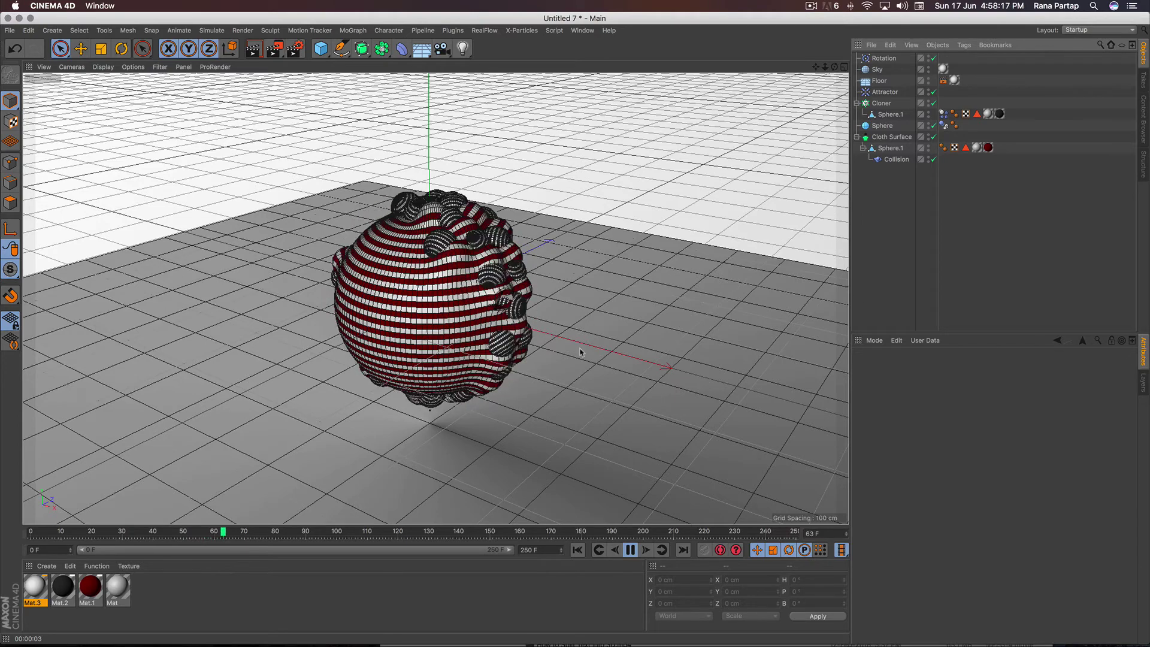
scroll(434, 277, up, 3)
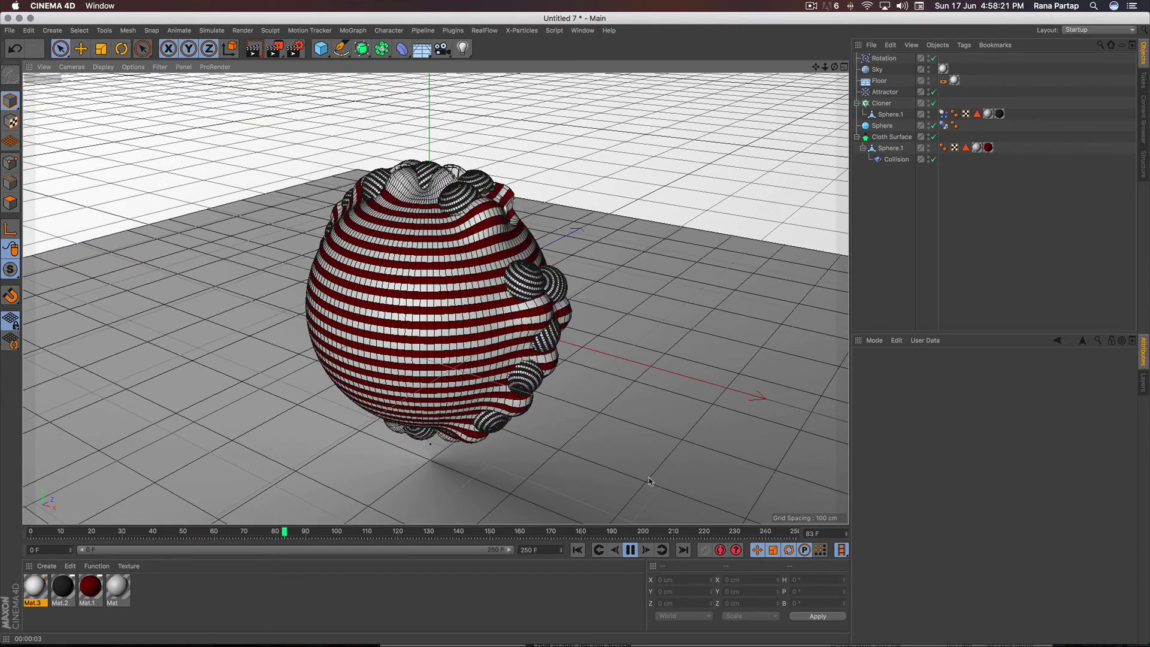
Rewind to frame 0, change the Rotation force's Angle Speed to 170, and replay the simulation
click(632, 551)
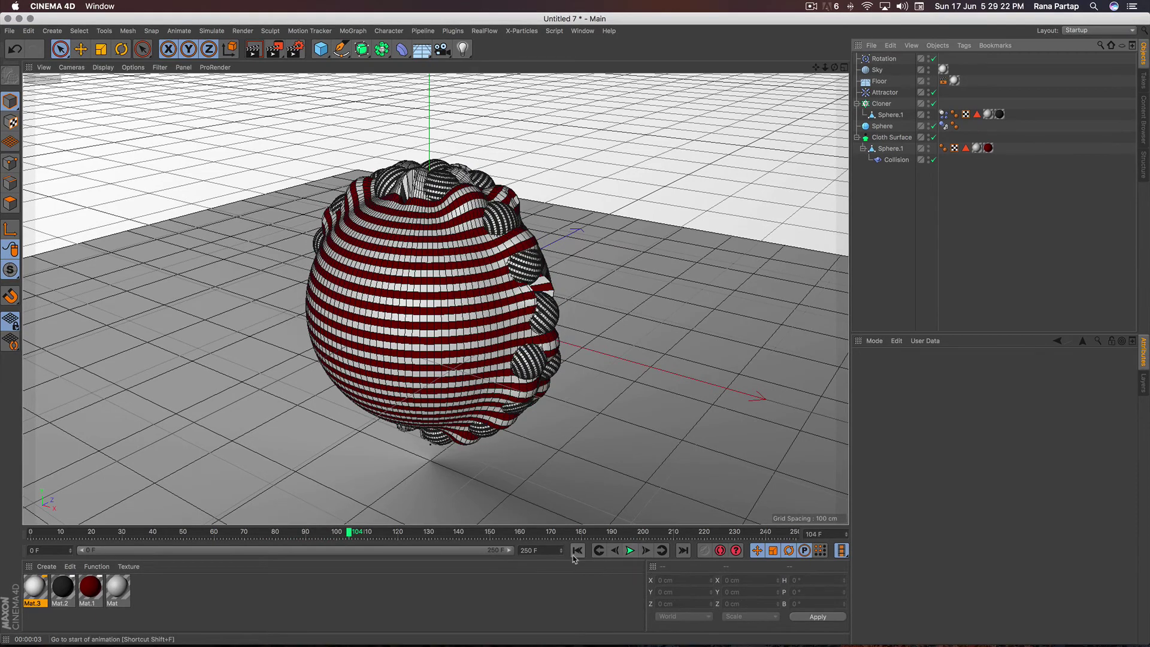
click(578, 550)
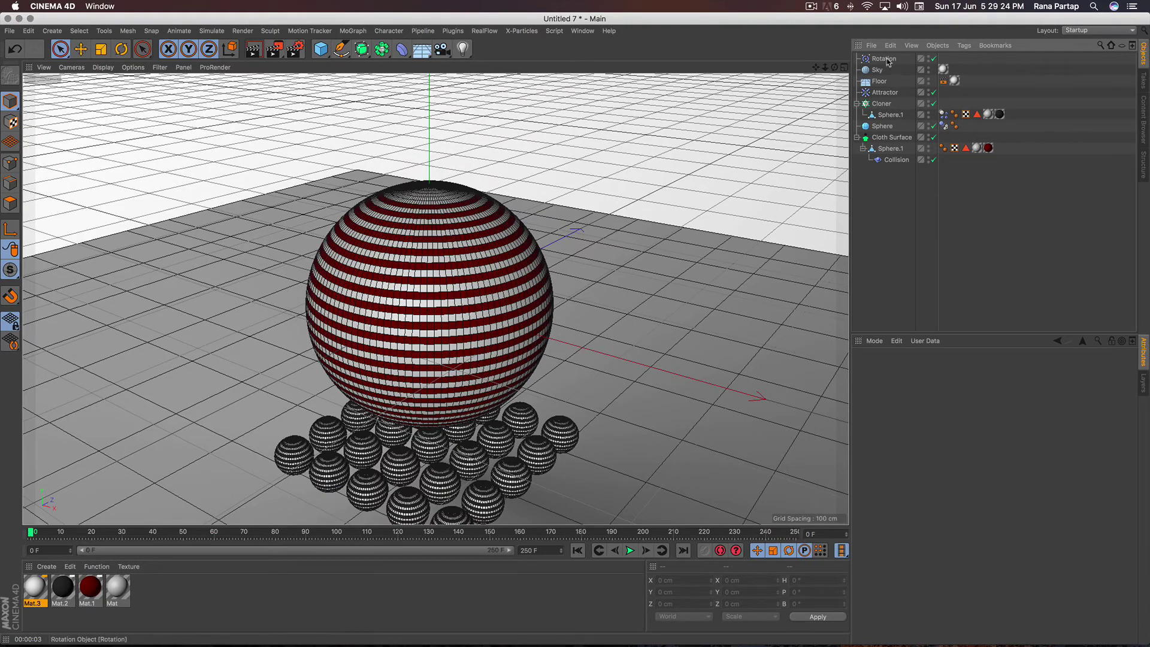
click(884, 58)
click(916, 393)
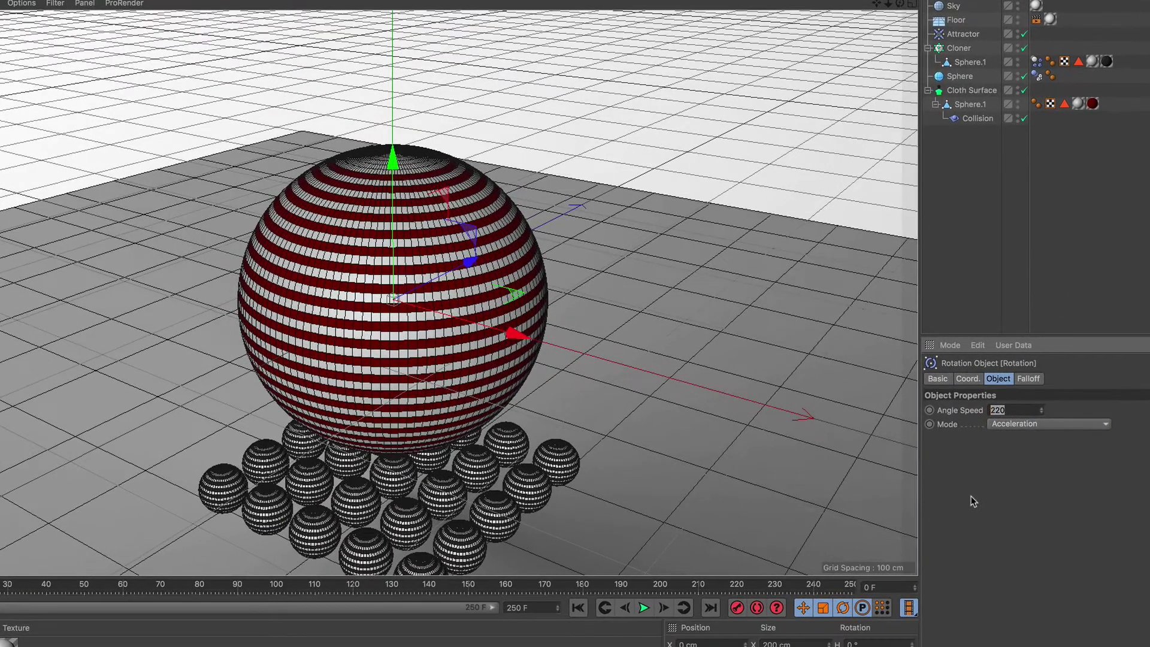
text(70)
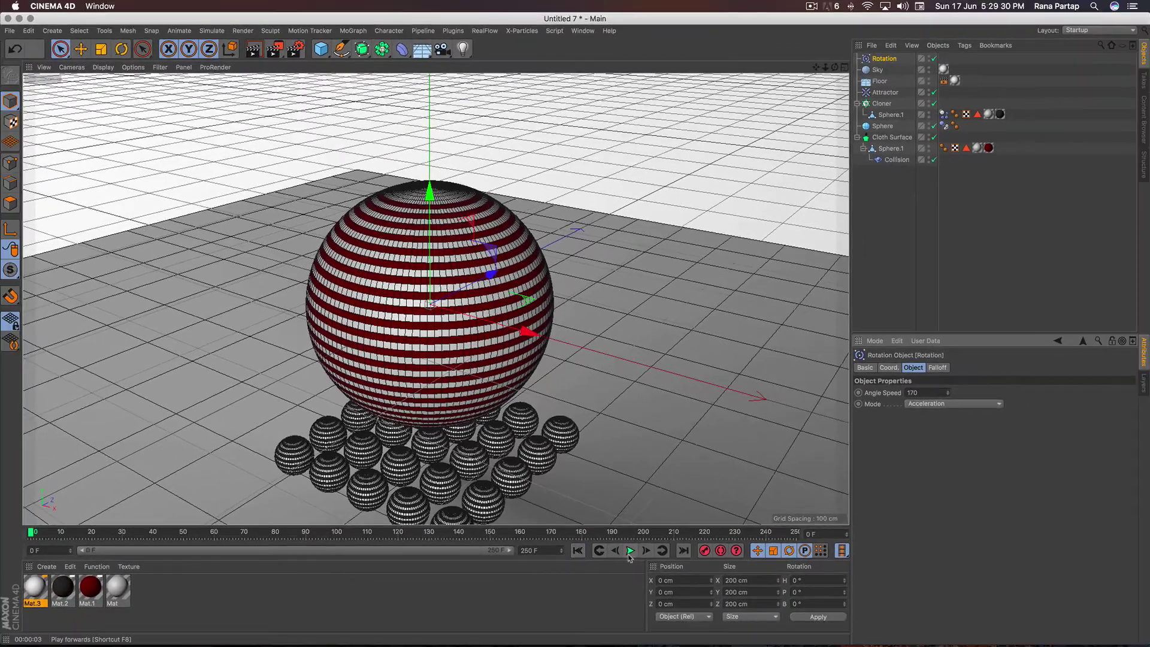
click(630, 551)
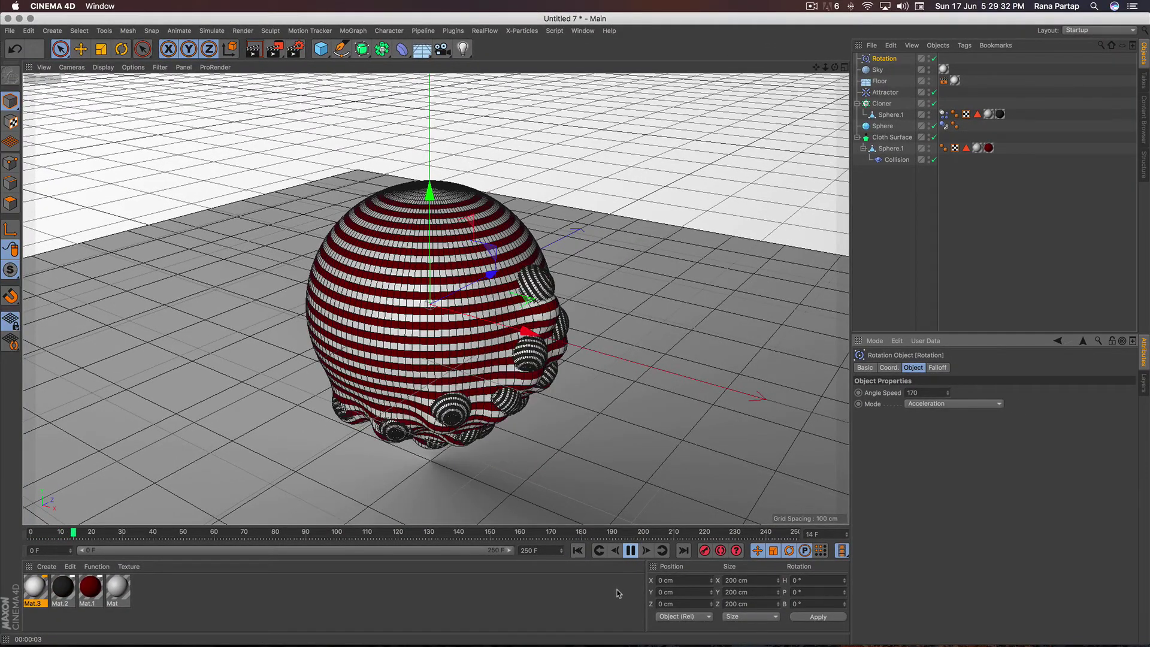
click(871, 318)
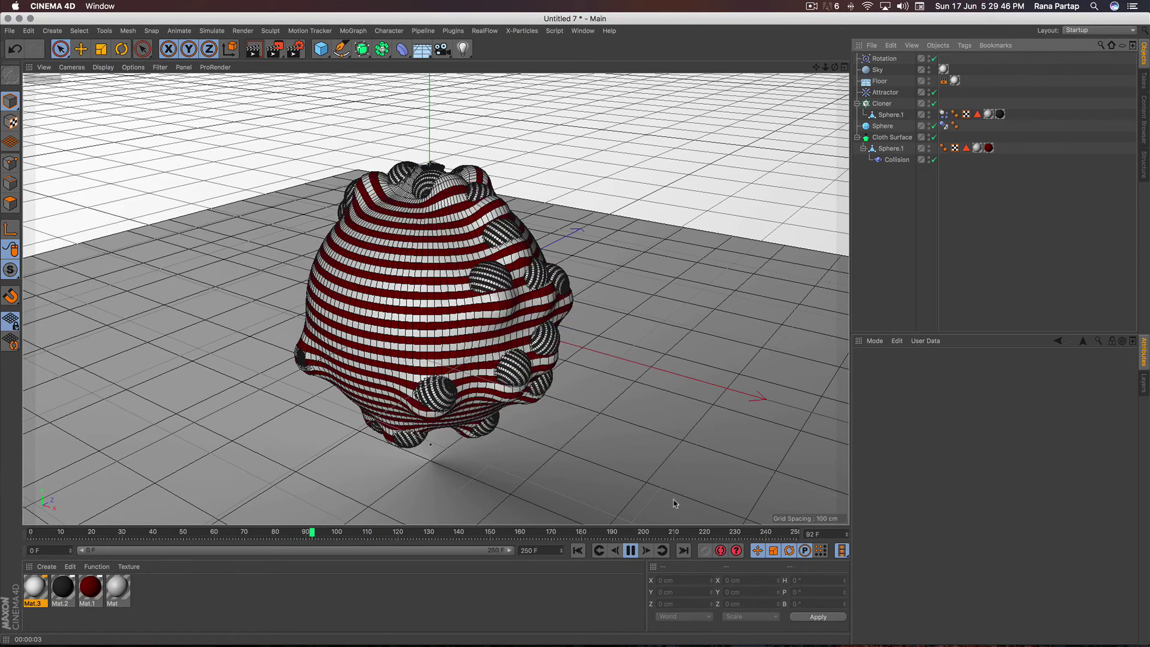
Pause playback and render viewport previews at the current frame, frame 141 and frame 183
click(633, 551)
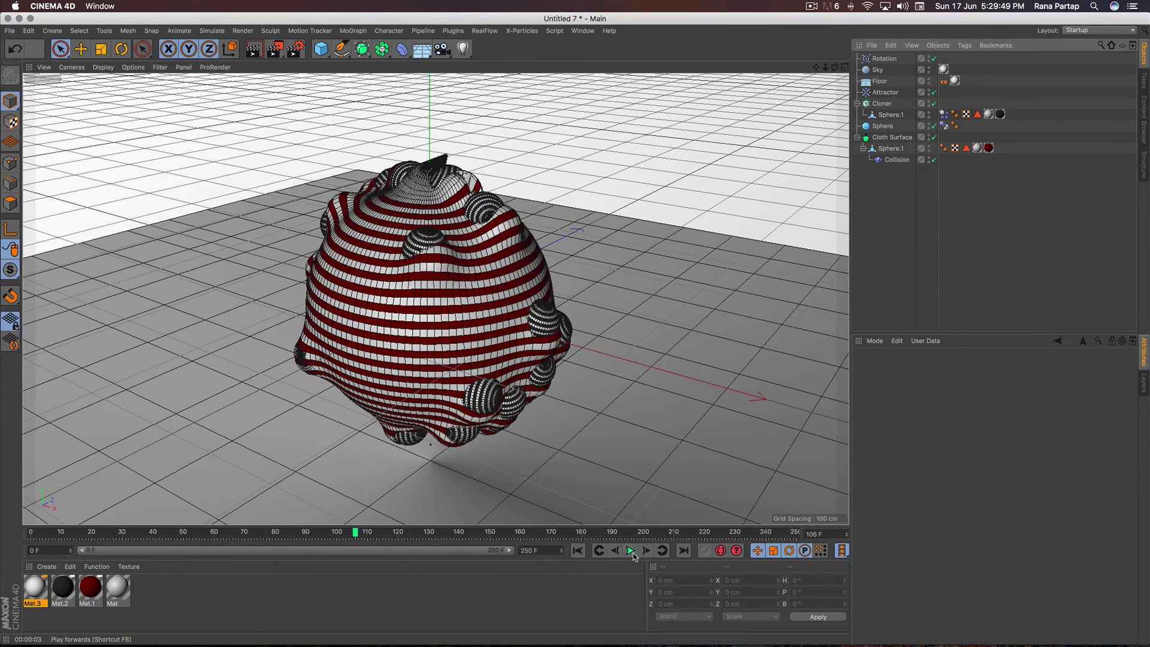
click(254, 51)
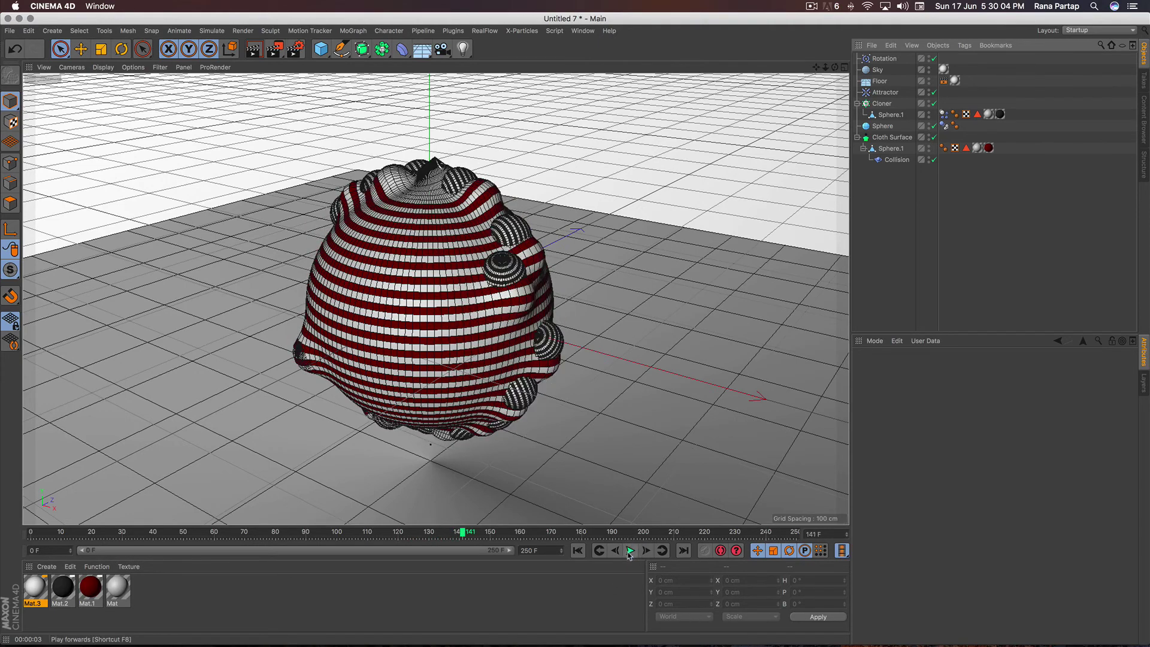
click(632, 551)
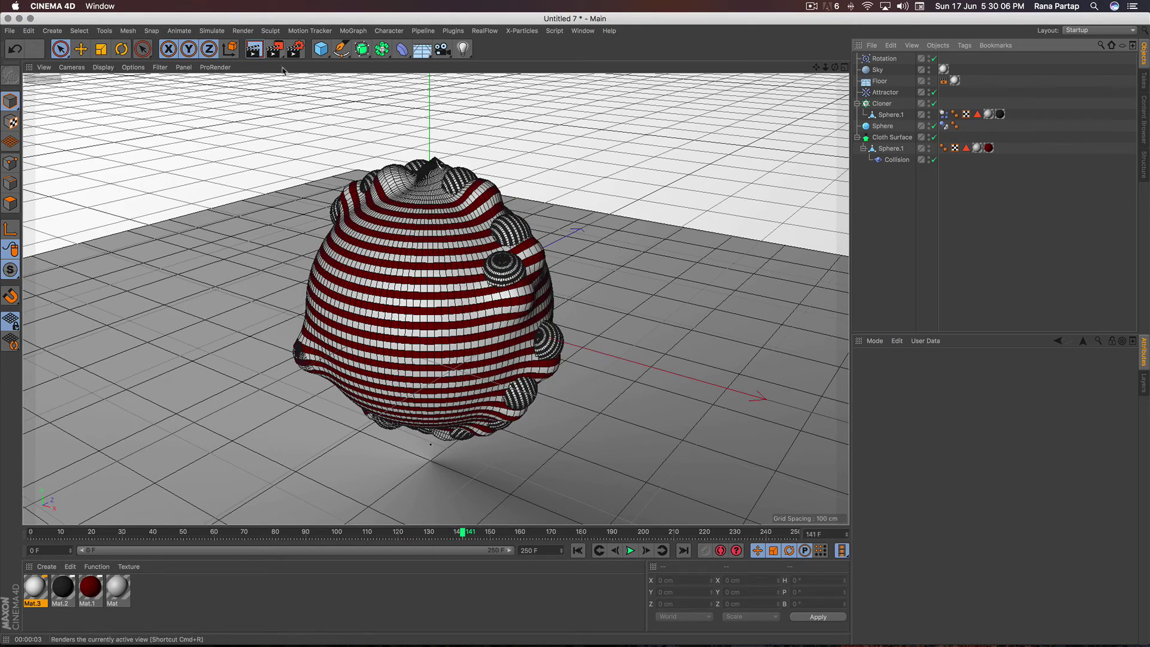
click(255, 50)
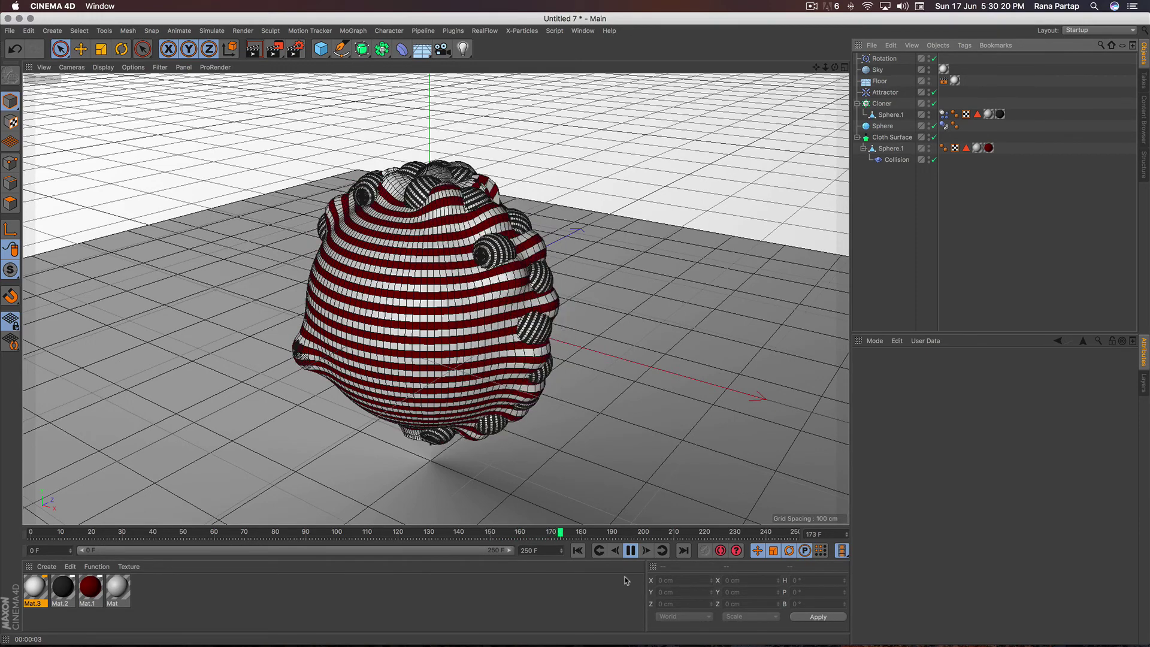
click(629, 550)
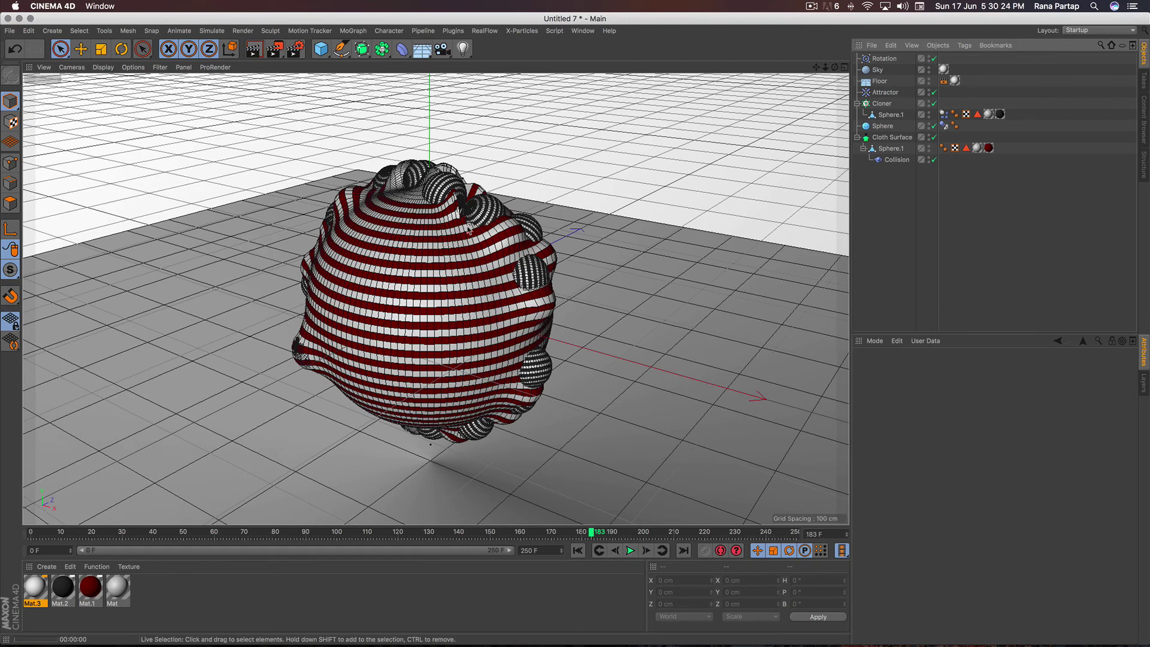
click(254, 49)
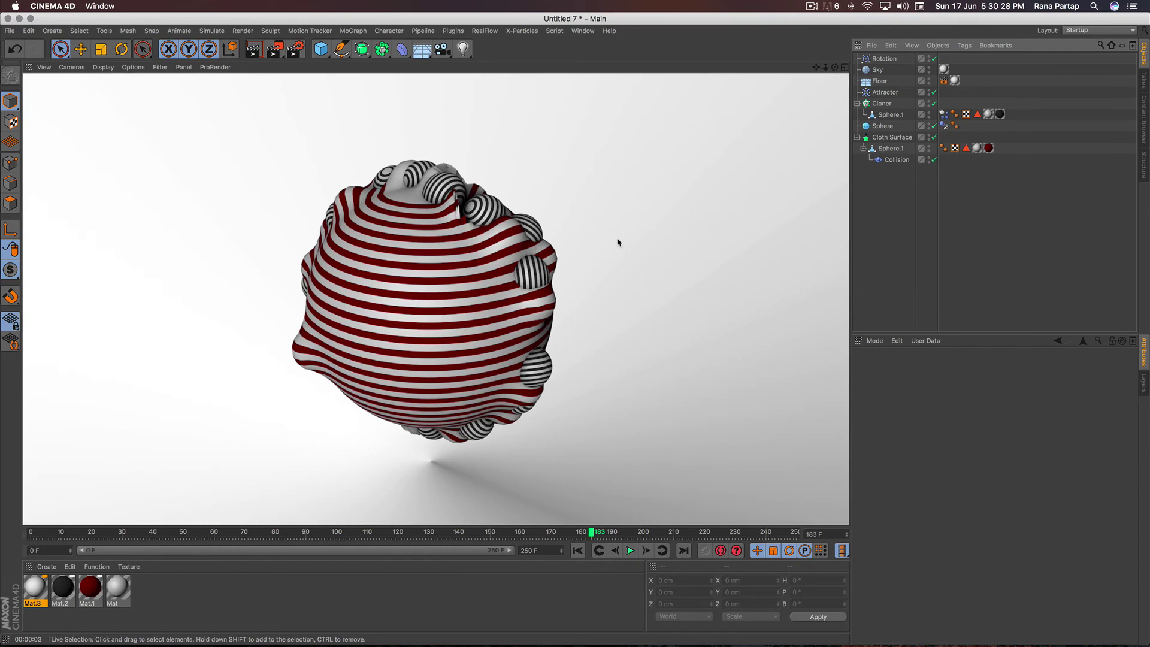
Replay the simulation from the start, pause at frame 35, and render a preview
click(578, 551)
click(631, 551)
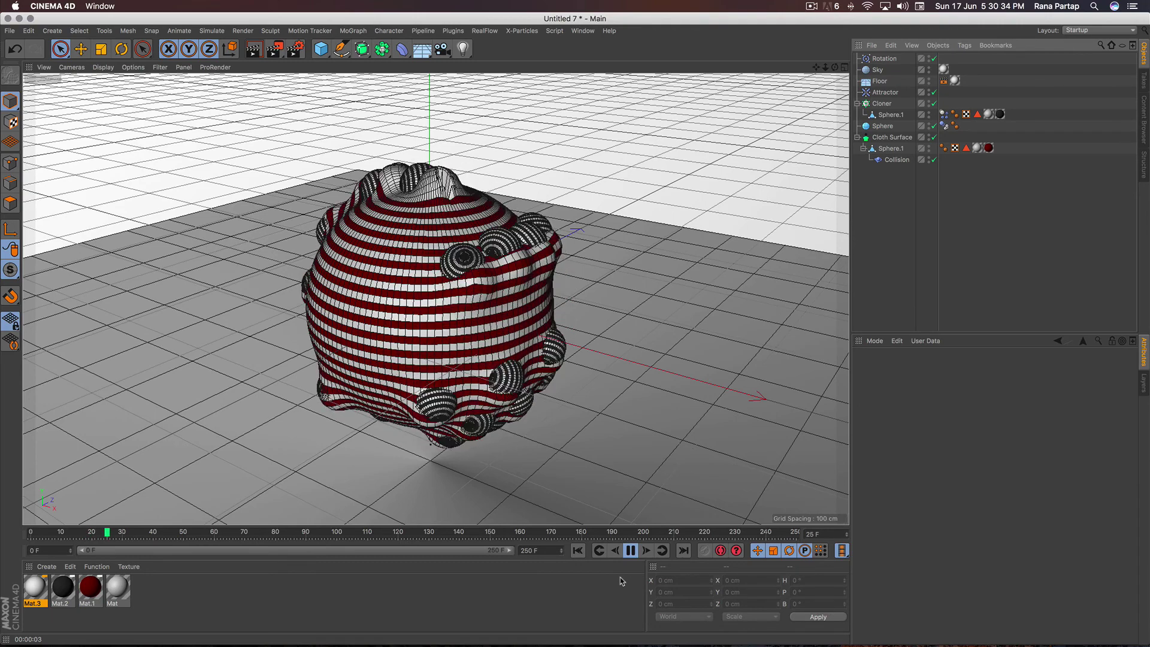
click(630, 550)
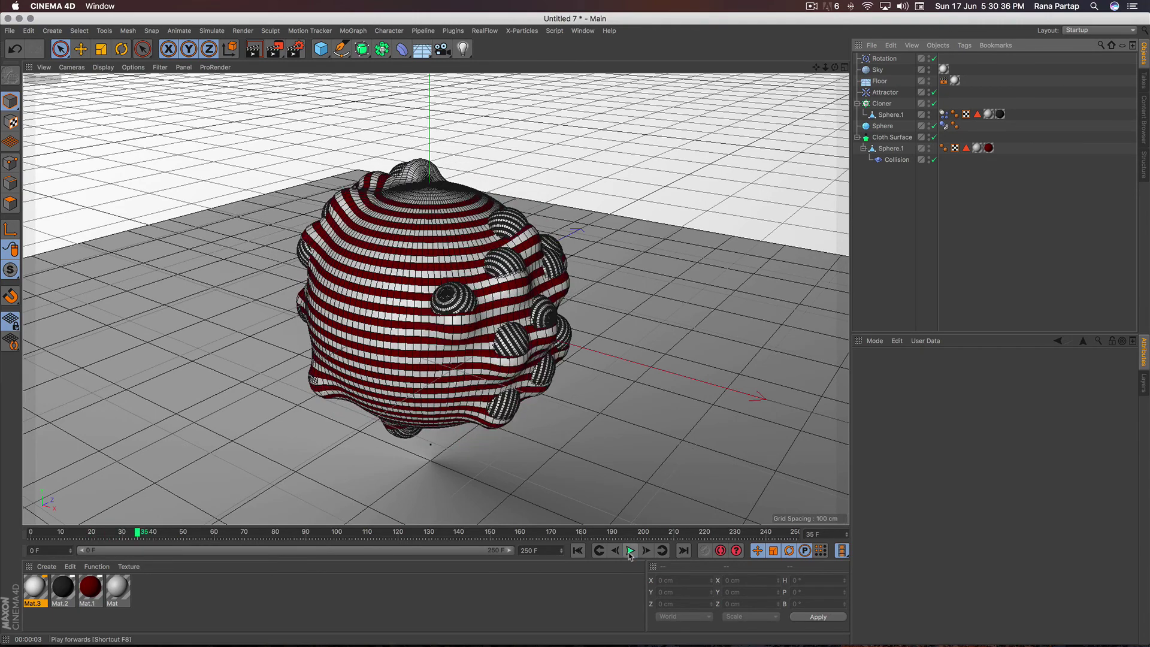
click(253, 49)
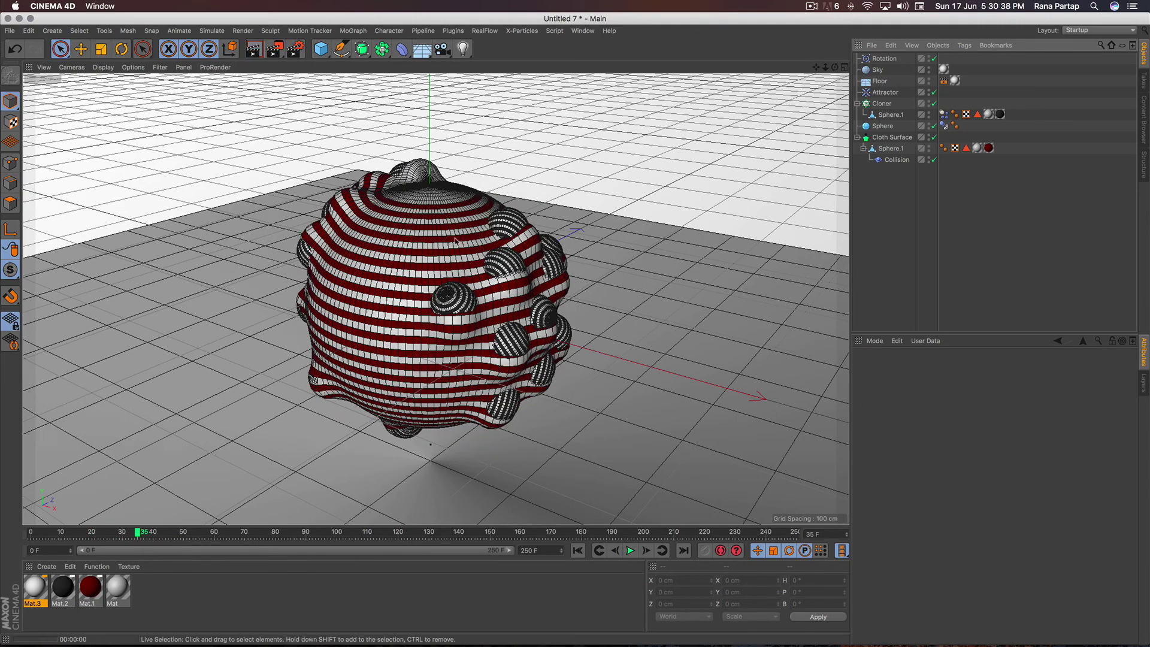